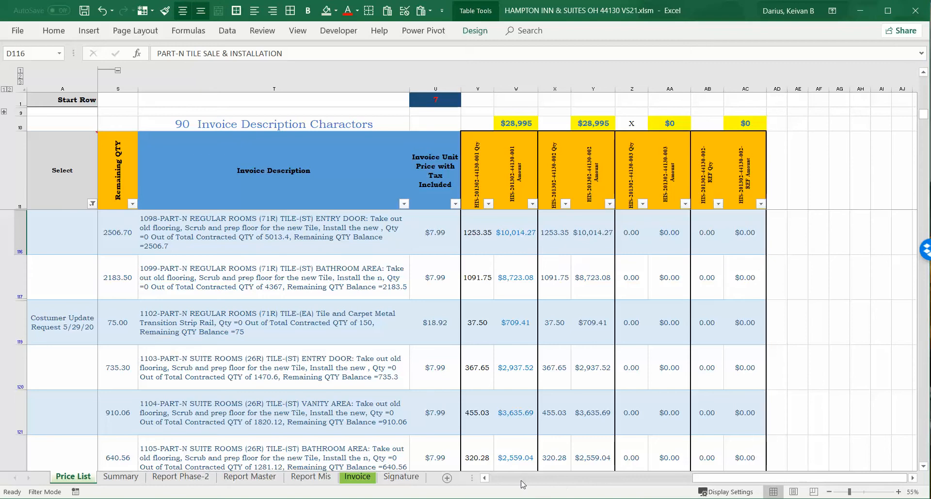
click(513, 479)
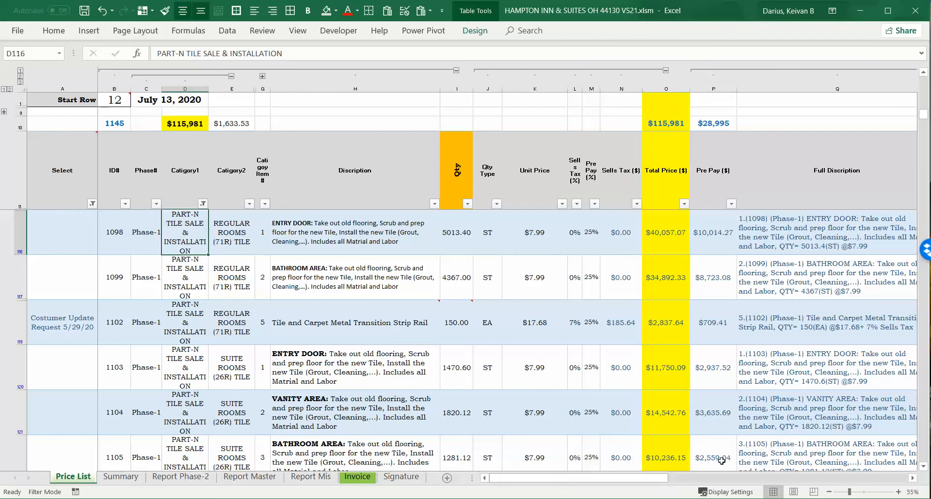
drag(643, 480, 849, 485)
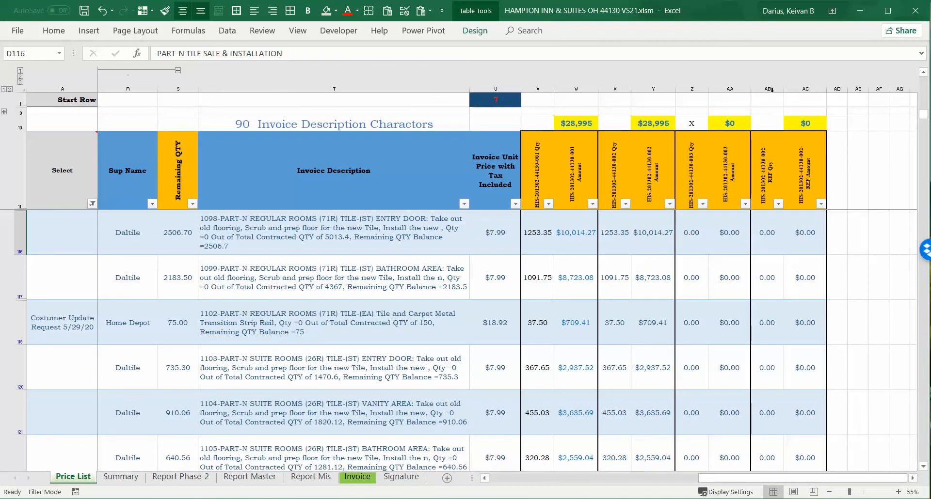
drag(768, 89, 805, 90)
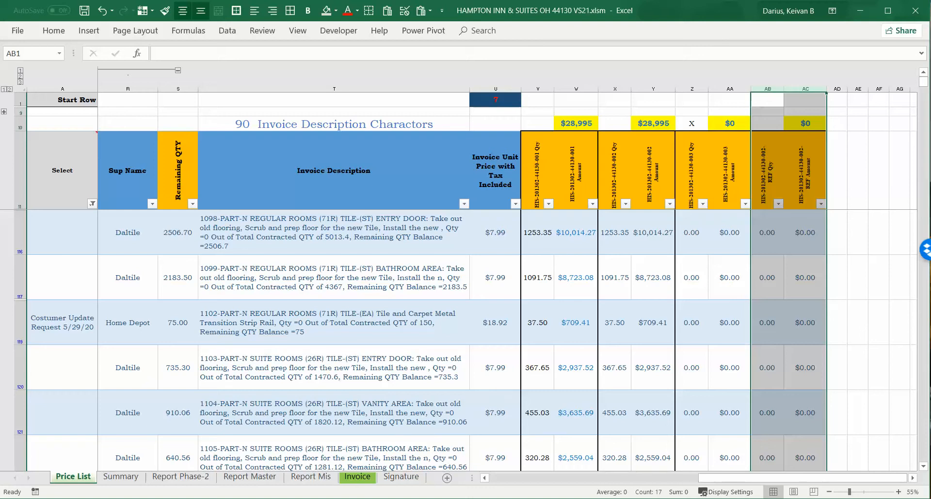
Step: Switch to File Explorer and preview the 002, 002-REF and 003 invoice PDFs in the Invoices folder, then return to the workbook
mouse_move(148, 478)
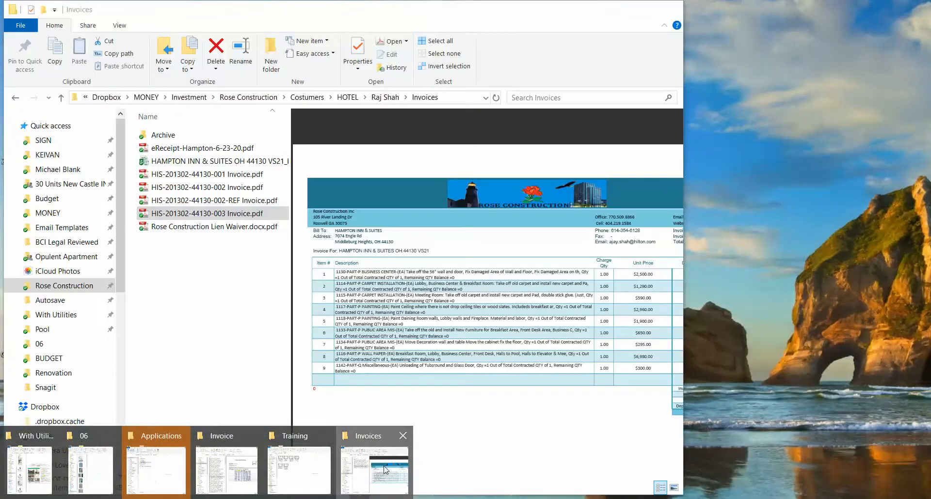
click(373, 468)
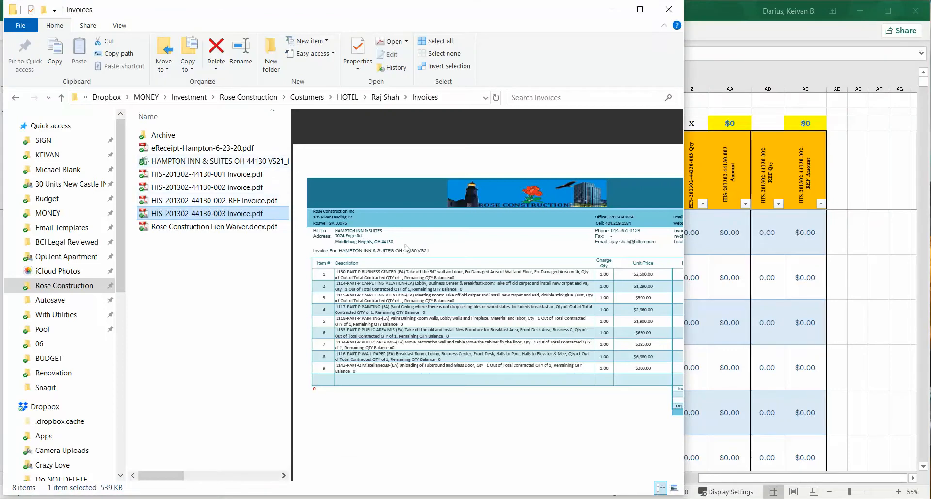
click(237, 200)
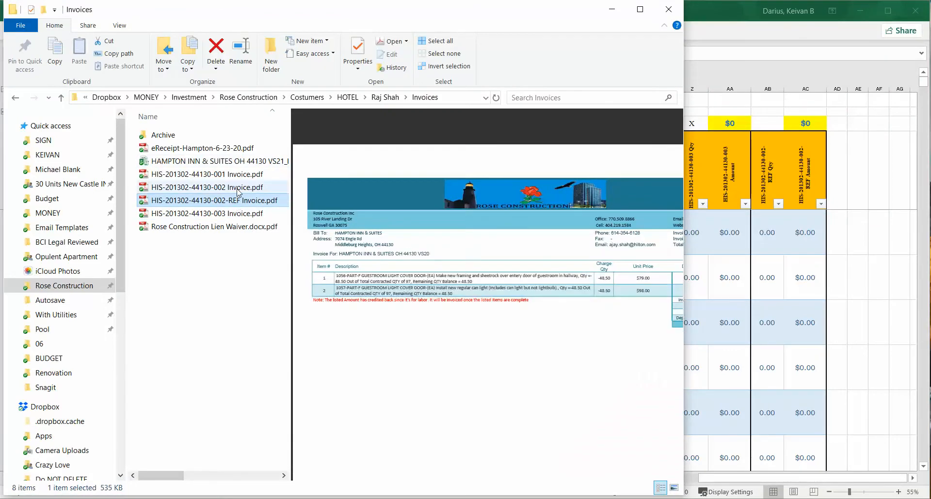
click(239, 189)
click(237, 201)
click(236, 215)
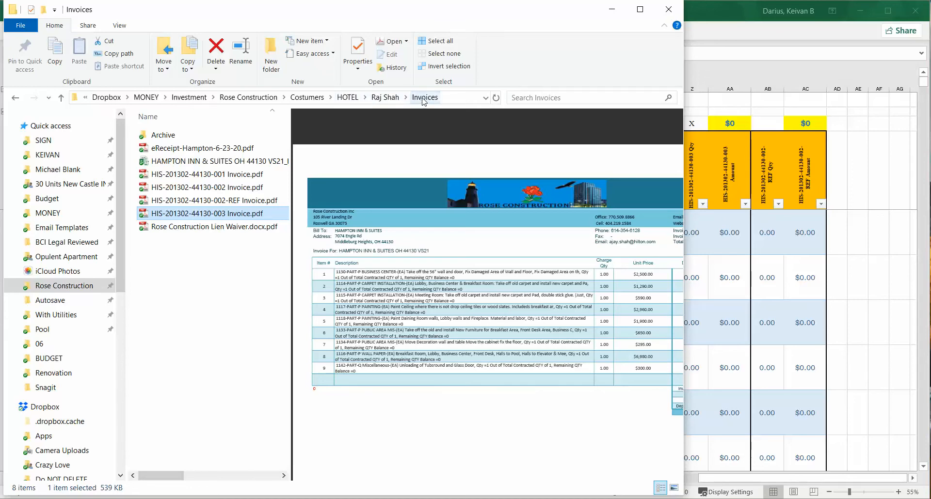
click(614, 6)
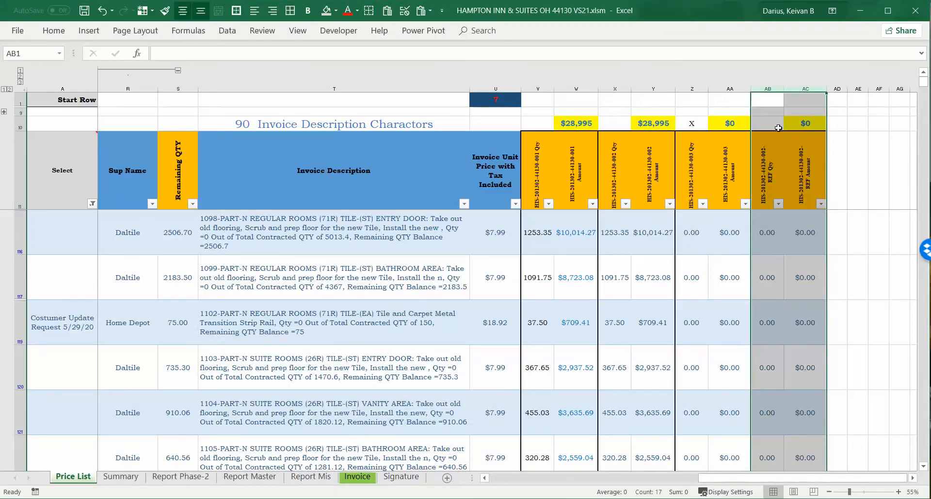
Step: Copy the selected REF Qty and REF Amount columns into columns AD and AE, directly beside the table
key(ctrl+c)
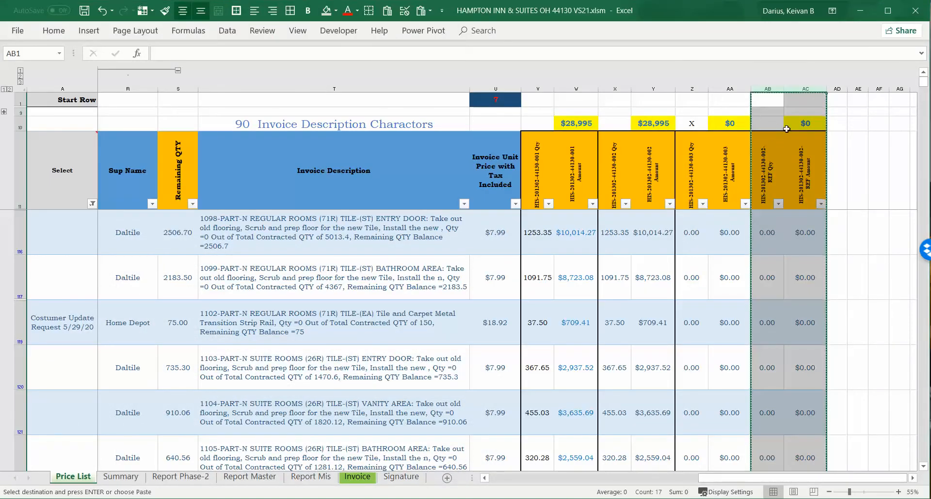
click(838, 87)
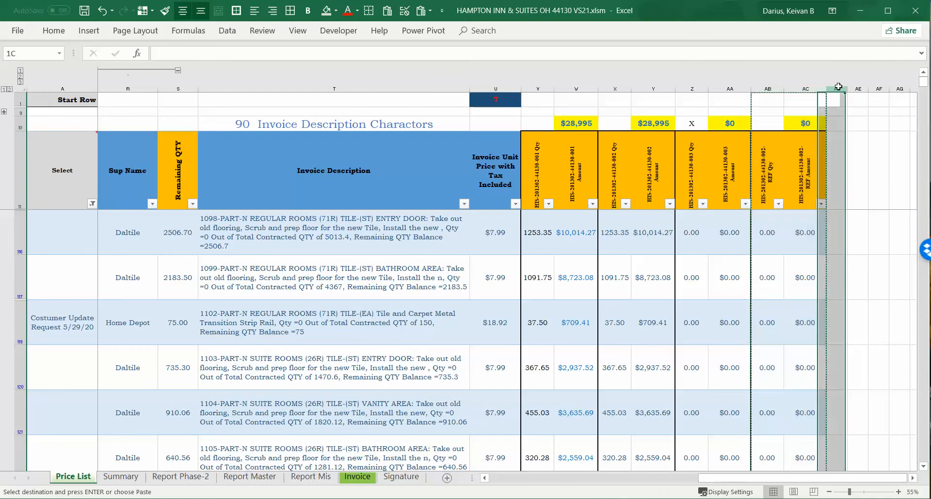
key(Return)
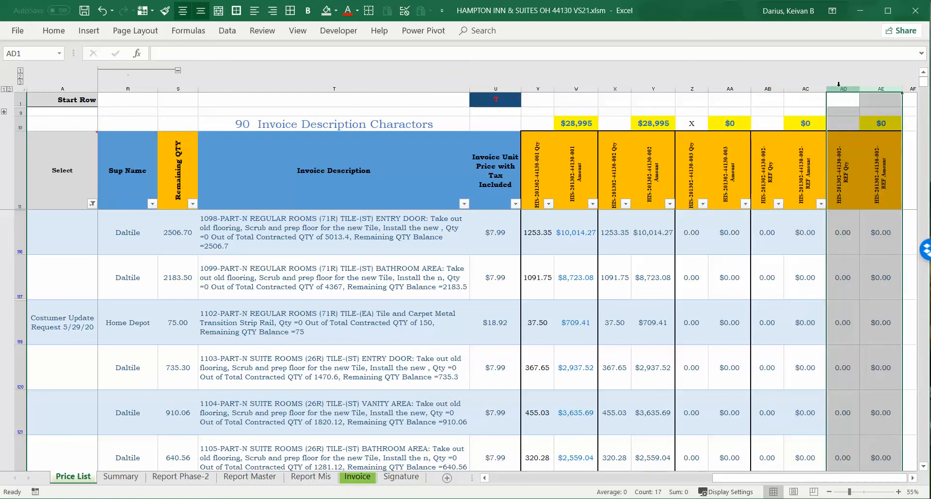
click(856, 197)
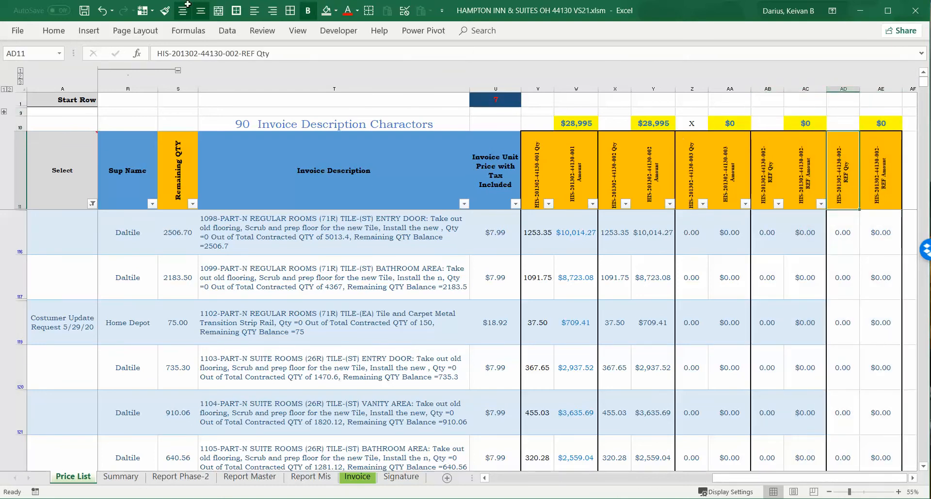
click(239, 54)
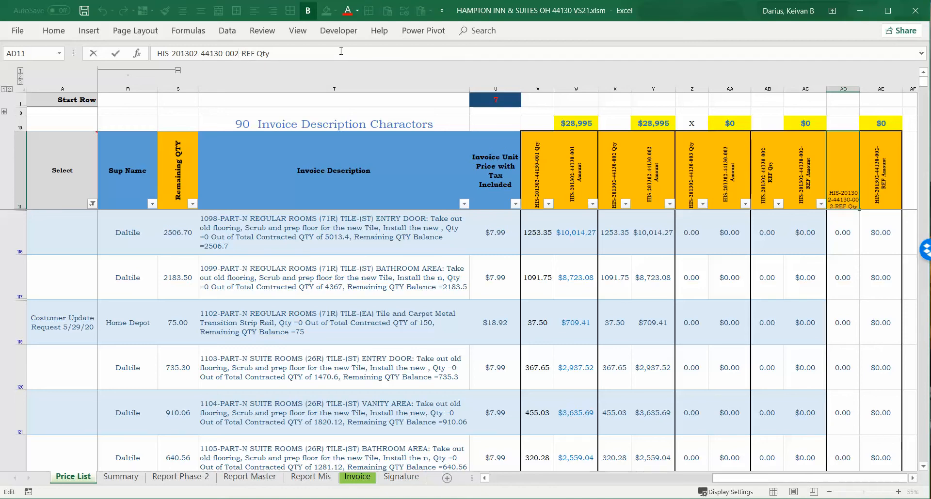
click(776, 181)
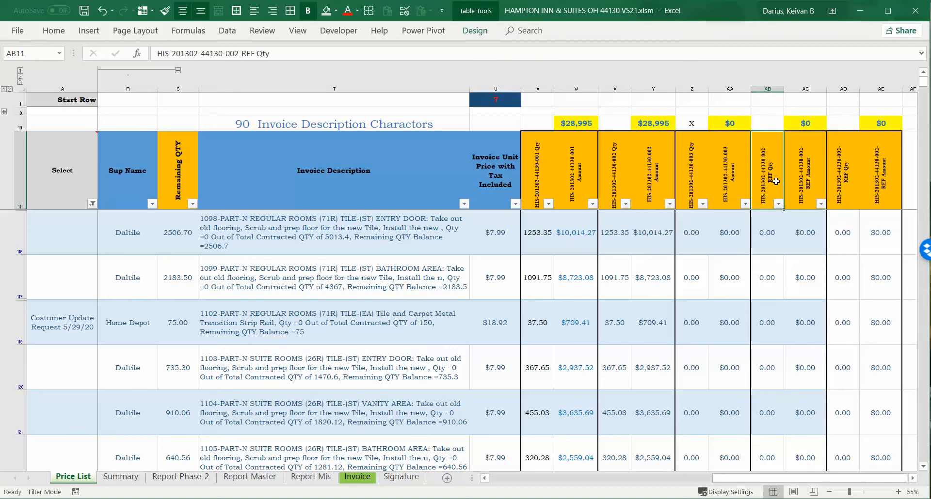
click(733, 182)
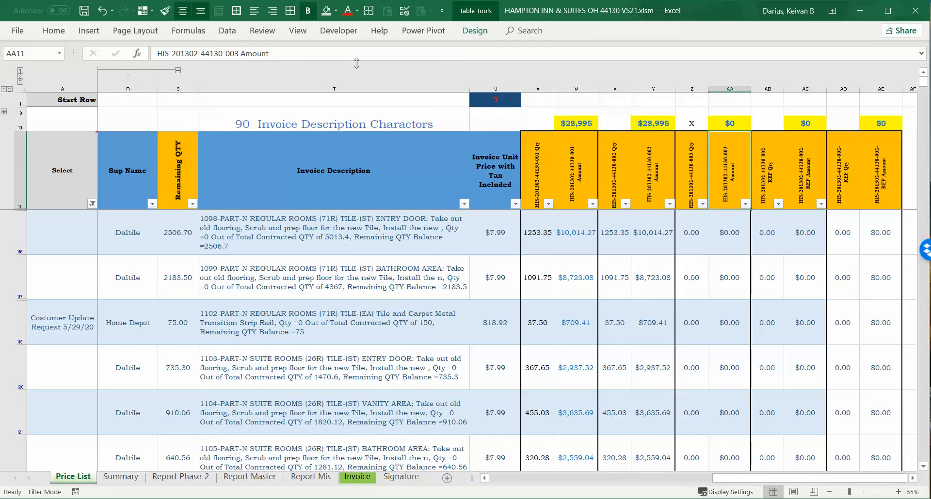
key(Right)
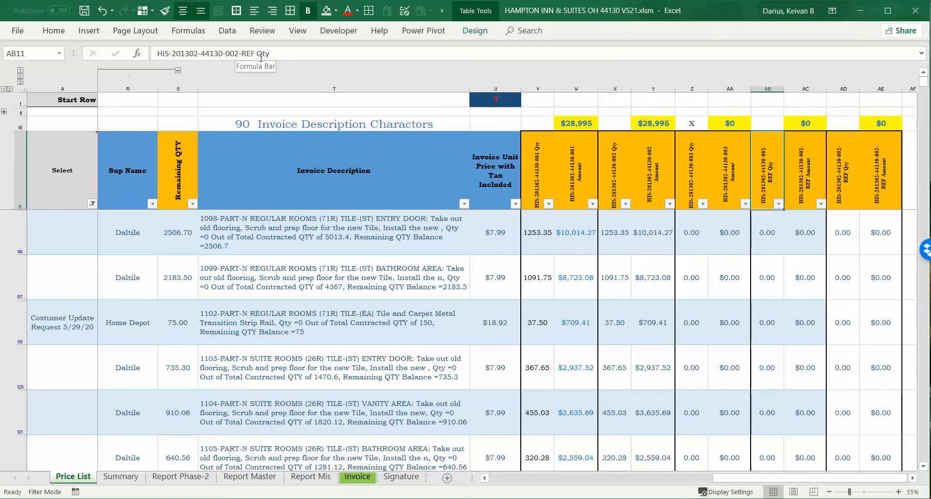
key(Right)
key(Right)
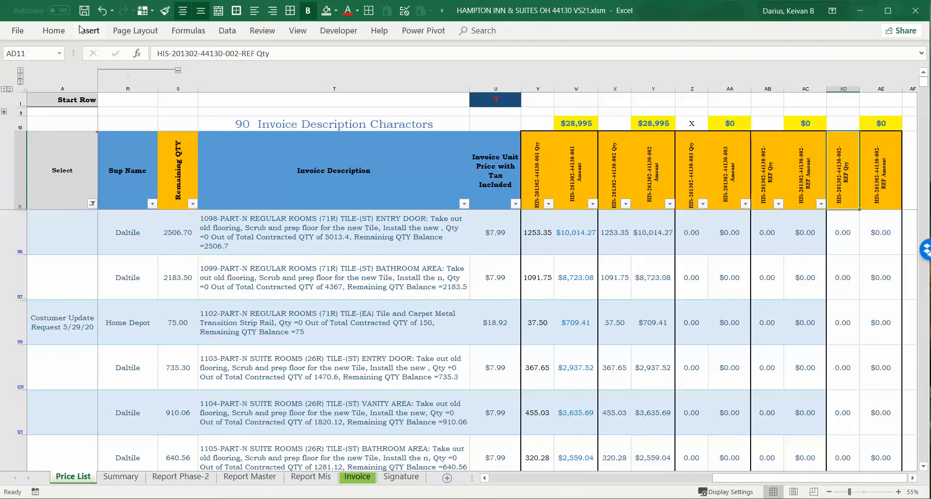
click(240, 54)
key(BackSpace)
text(4)
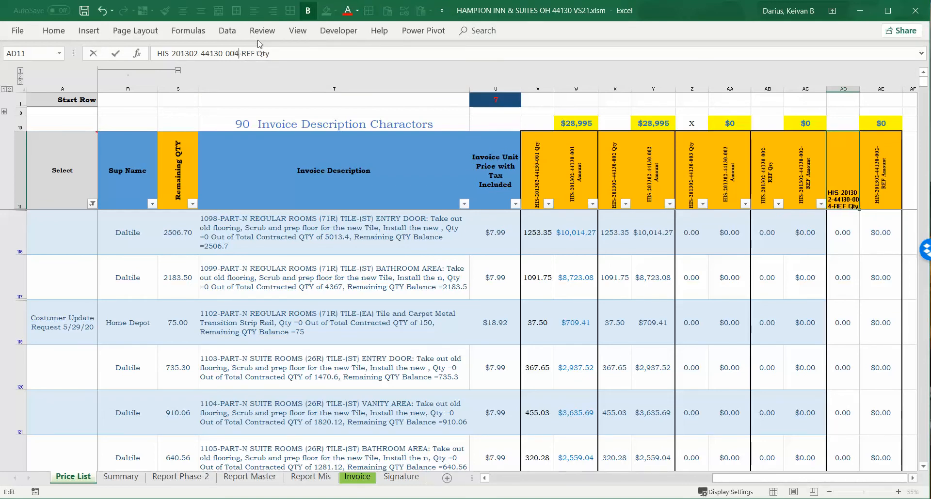
key(Return)
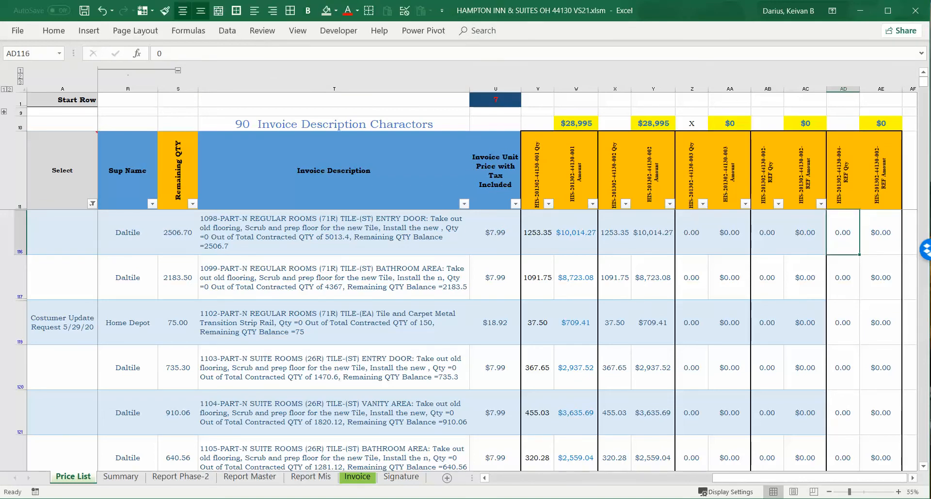
click(895, 172)
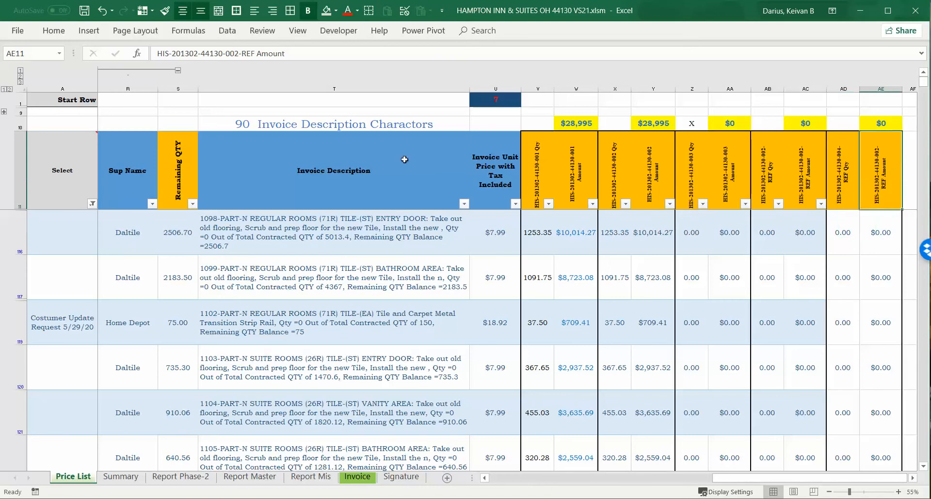
click(241, 54)
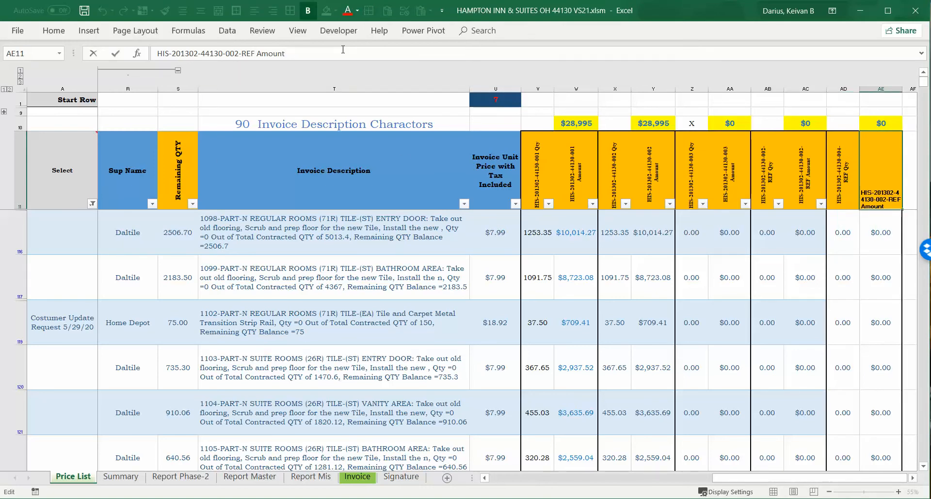
key(BackSpace)
key(BackSpace)
key(BackSpace)
key(BackSpace)
key(BackSpace)
key(BackSpace)
key(BackSpace)
key(BackSpace)
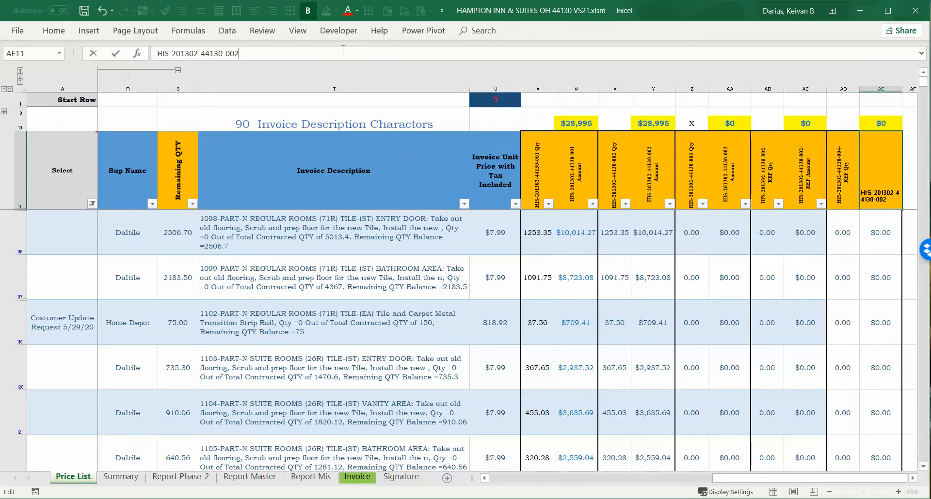
text(4)
key(Return)
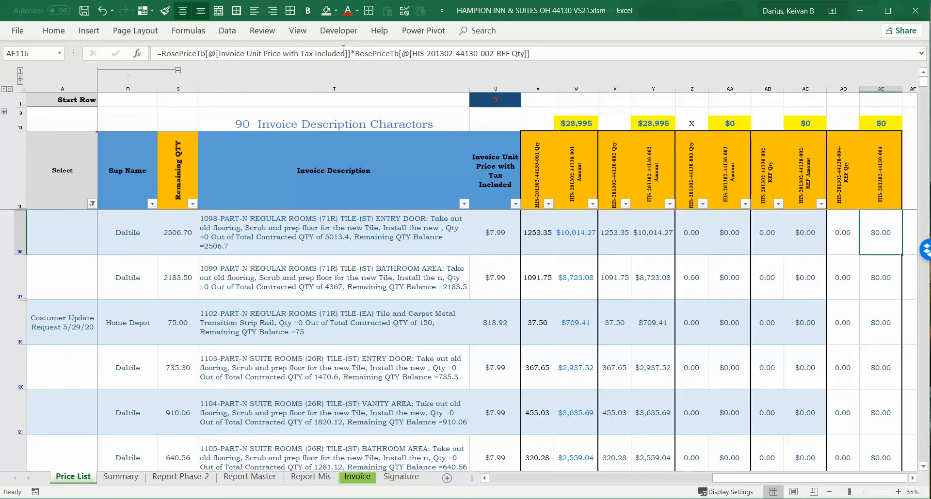
click(843, 169)
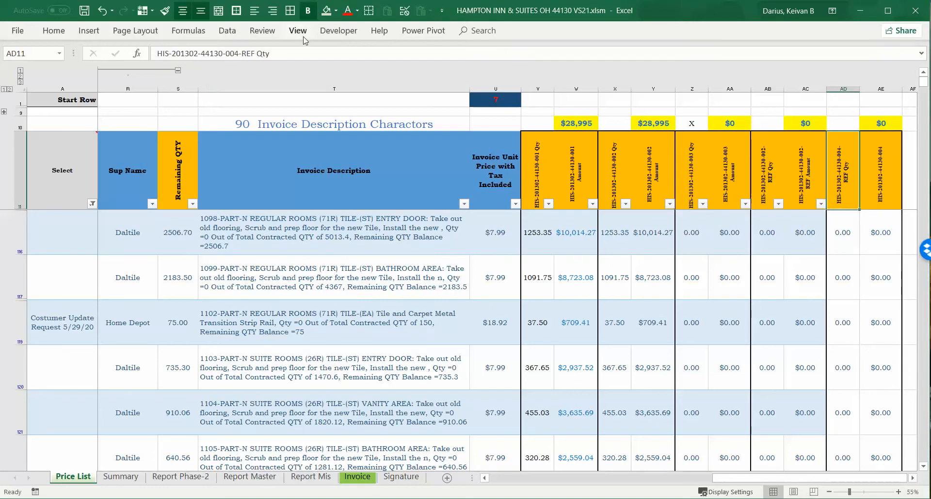
click(306, 50)
key(BackSpace)
key(BackSpace)
key(BackSpace)
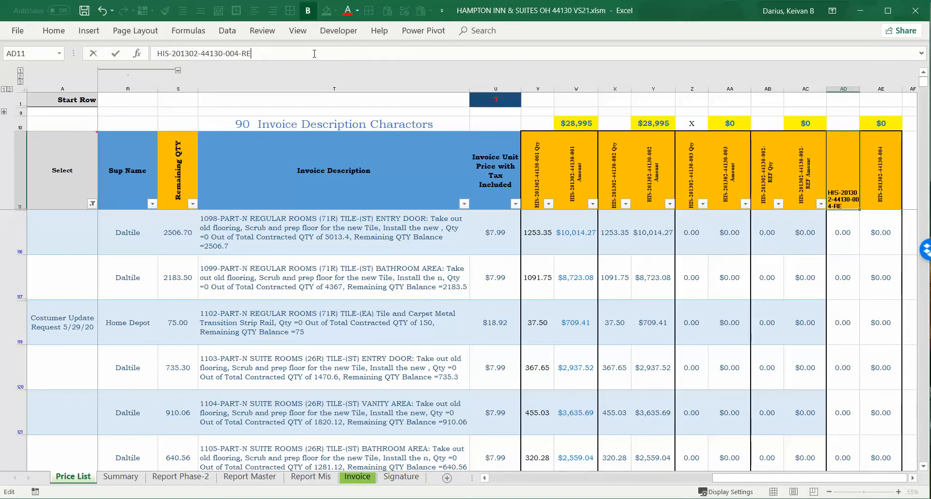
key(BackSpace)
key(Return)
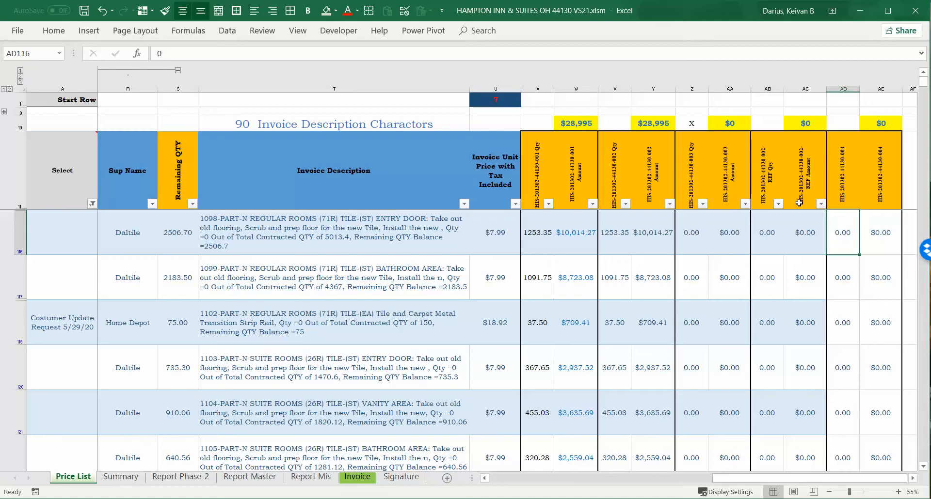
Step: Resize the RosePriceTb table to the range $A$11:$AE$153 so it includes the two added columns
click(805, 226)
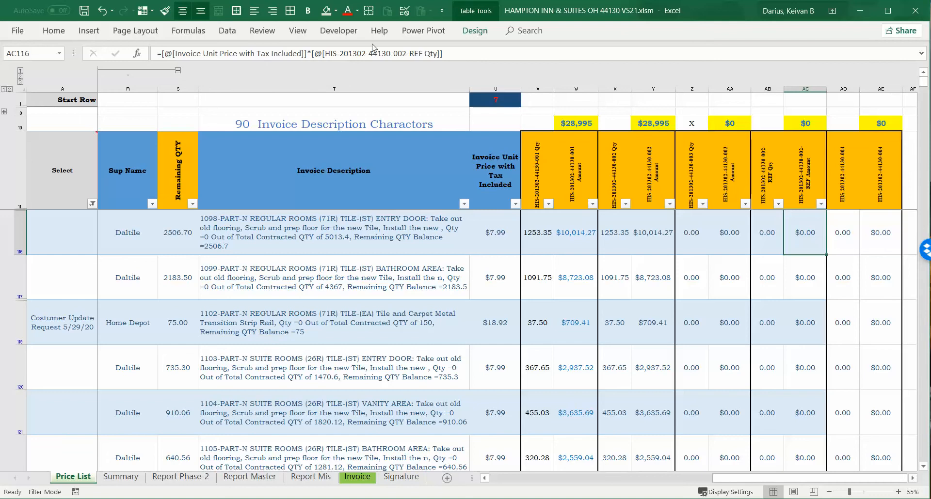
click(475, 31)
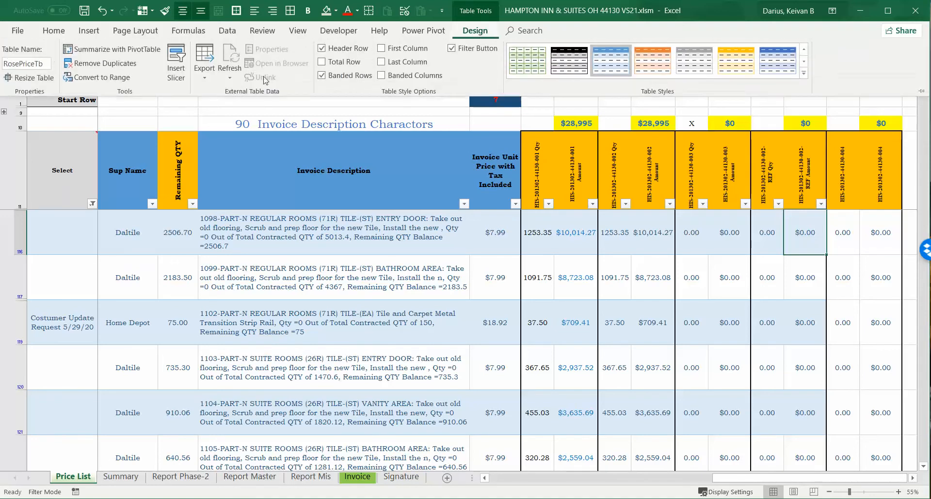
click(30, 77)
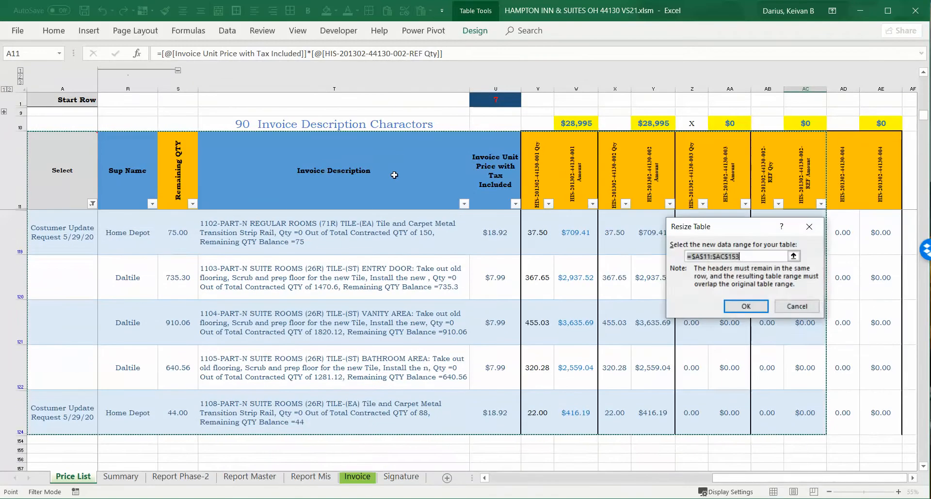
click(724, 256)
key(BackSpace)
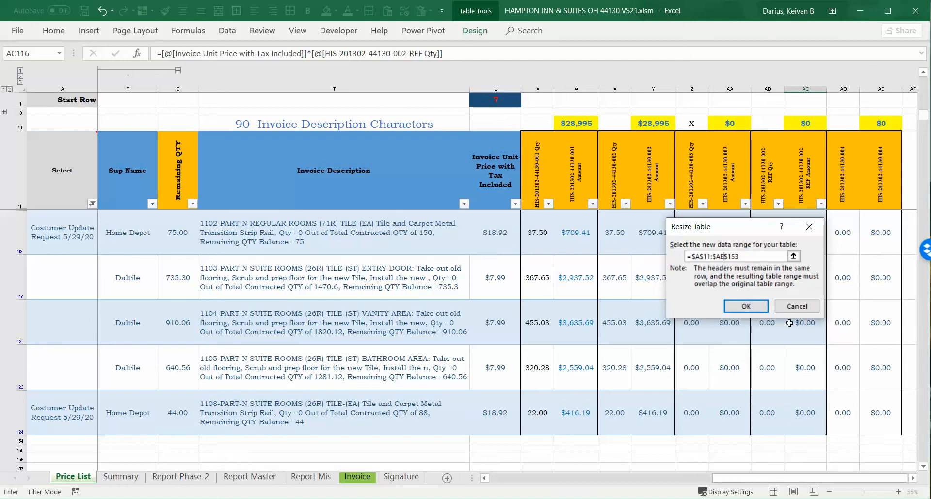
click(737, 306)
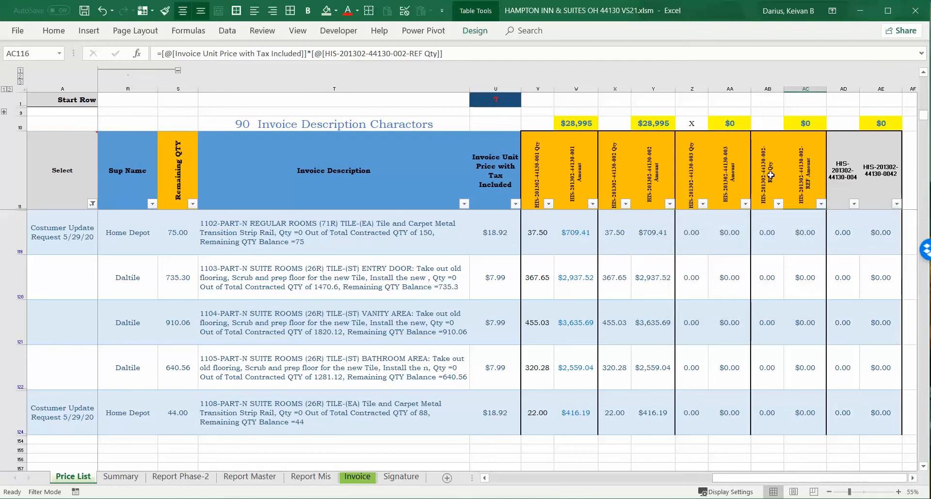
Step: Copy the header formatting of AB11:AC11 onto the new headers in AD11:AE11 with Format Painter
drag(771, 174, 812, 175)
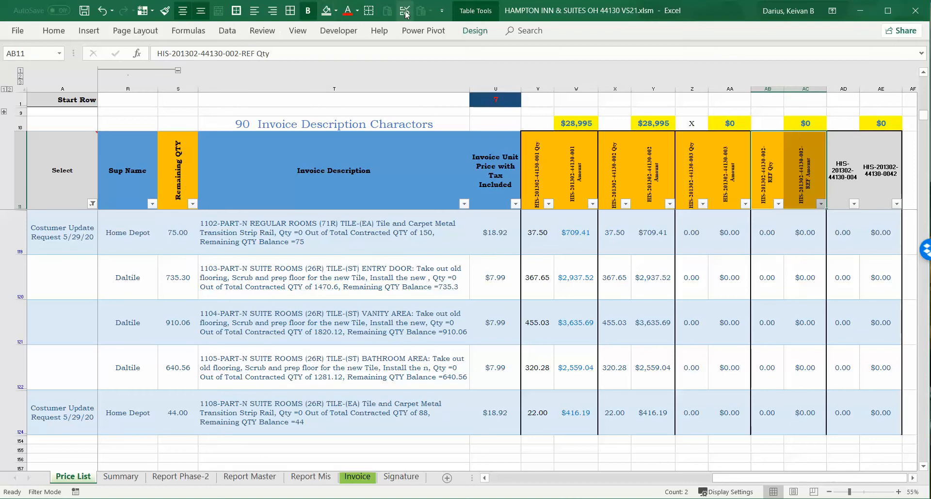
click(164, 13)
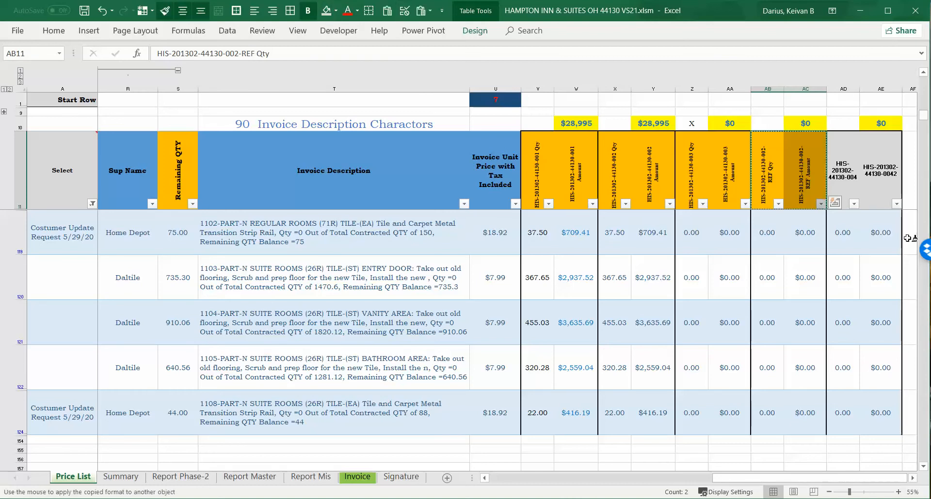
click(848, 149)
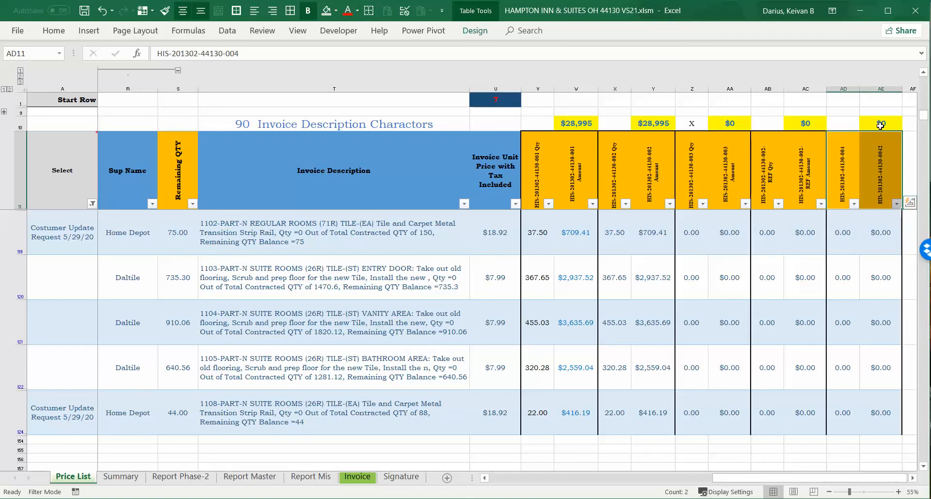
Step: Clear the filter on the Select column so the whole price list is shown
click(92, 205)
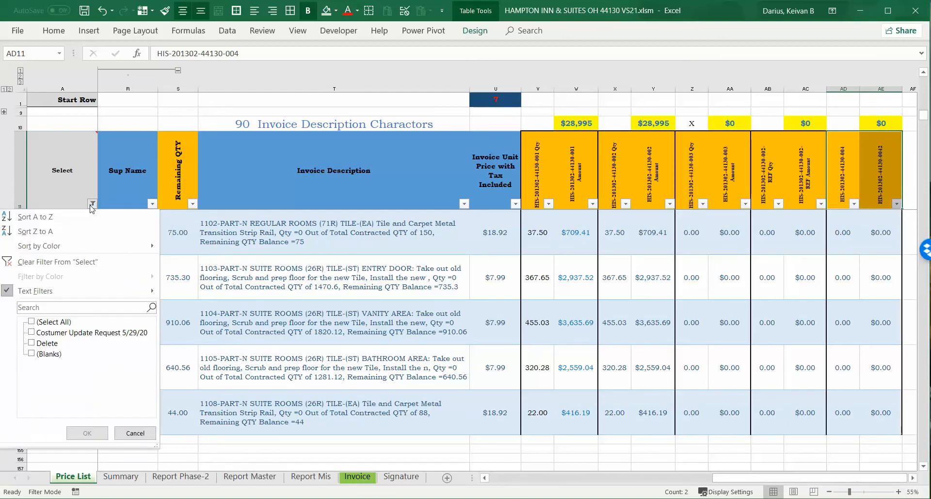
click(55, 264)
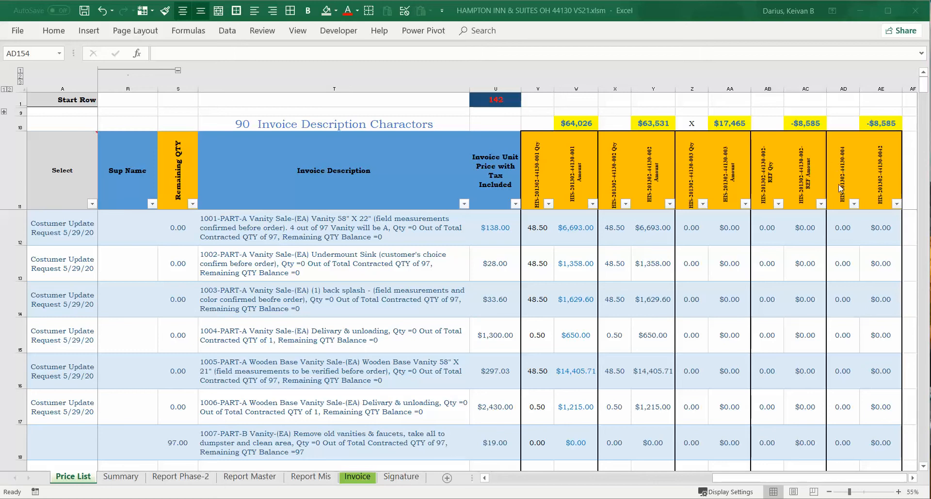
Step: Move the X marker in row 10 from above the 003 quantity column (Z10) to AD10, above the 004 column
click(696, 127)
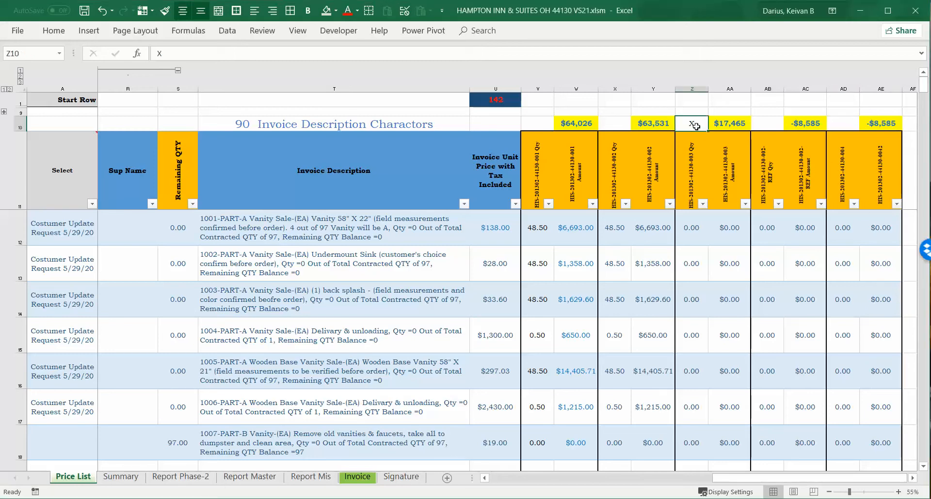
key(Delete)
click(837, 127)
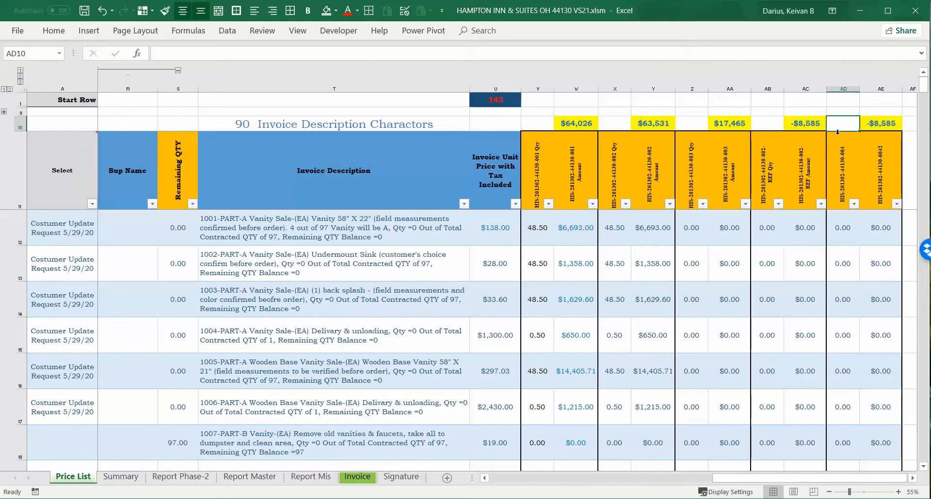
text(X)
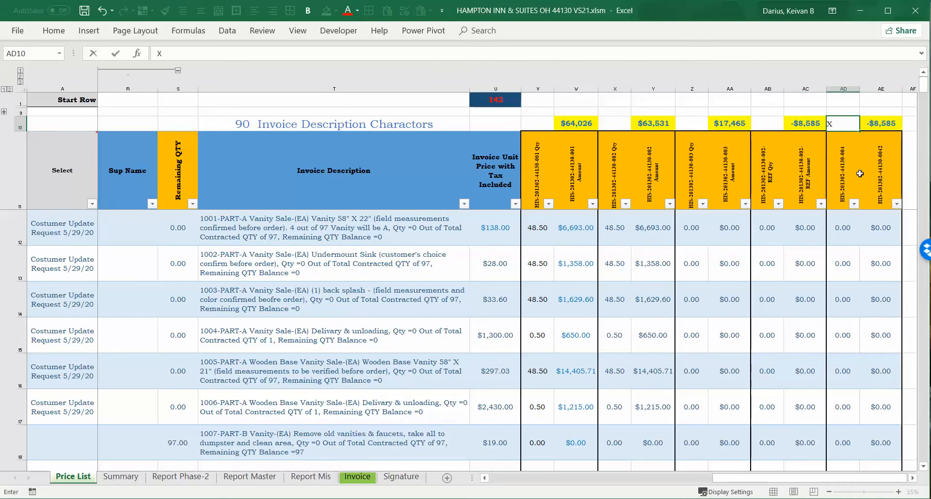
click(862, 174)
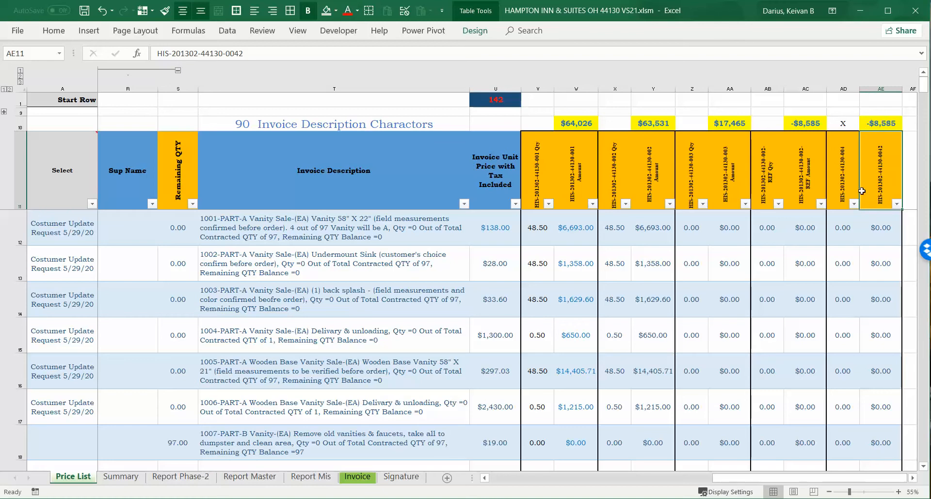
click(881, 230)
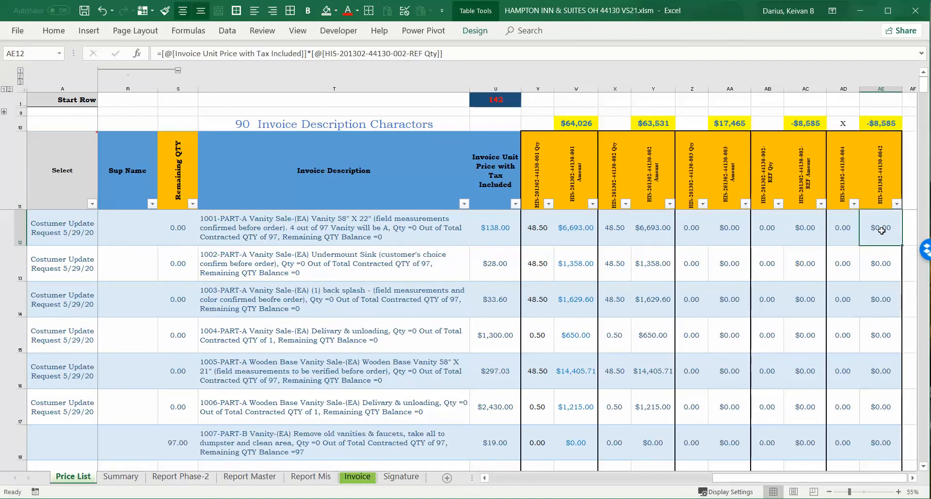
click(807, 231)
click(881, 232)
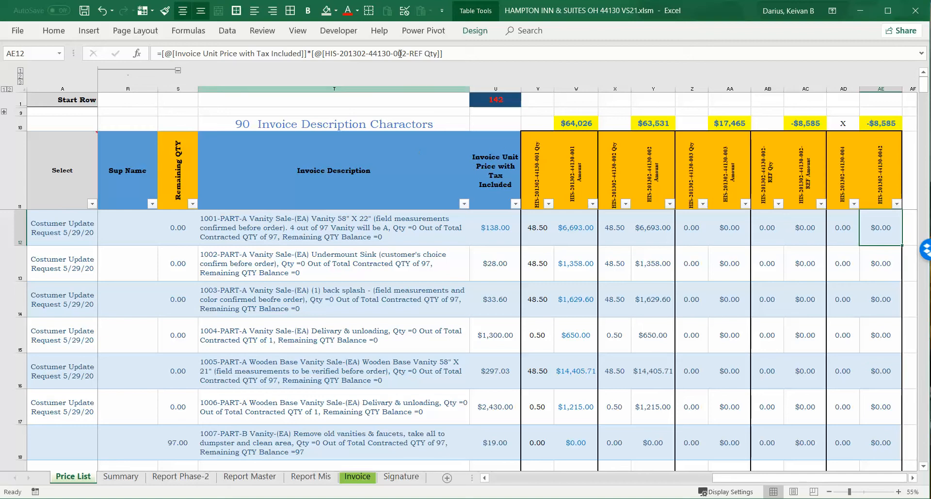
click(437, 53)
key(BackSpace)
key(BackSpace)
key(BackSpace)
key(BackSpace)
key(BackSpace)
key(BackSpace)
key(BackSpace)
key(BackSpace)
key(BackSpace)
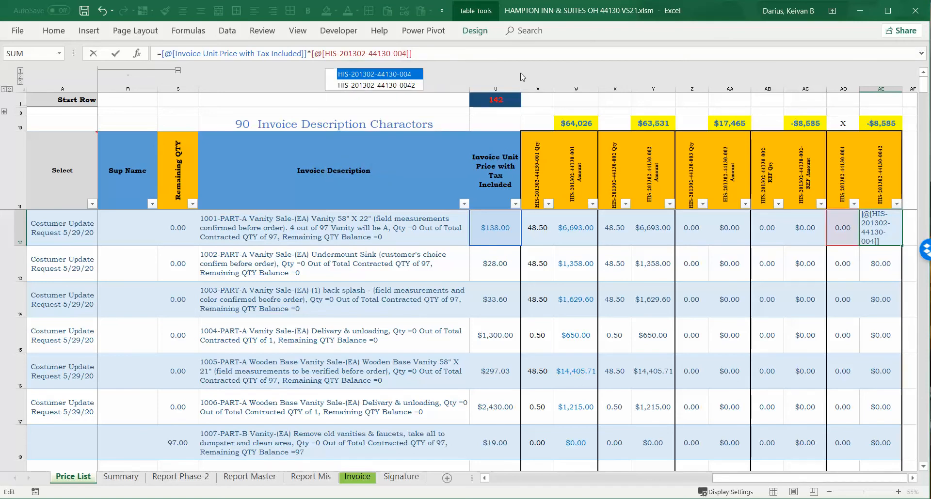
double_click(393, 75)
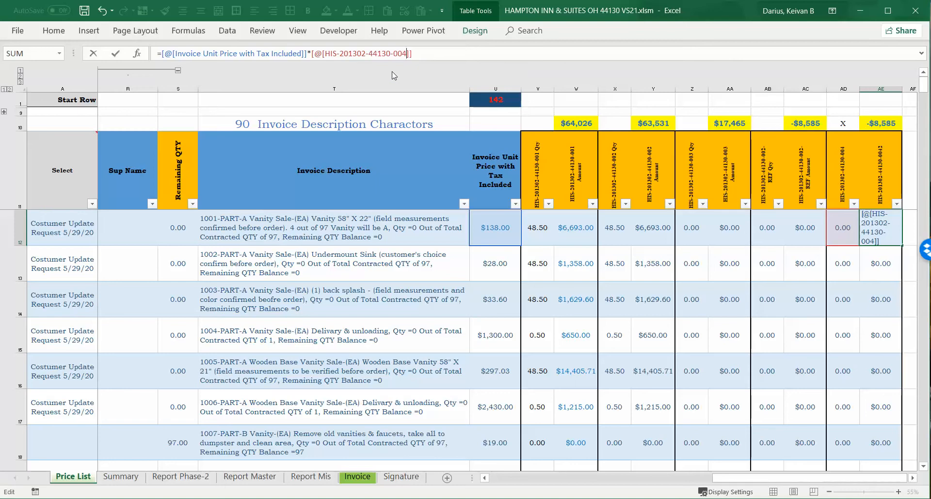
key(Return)
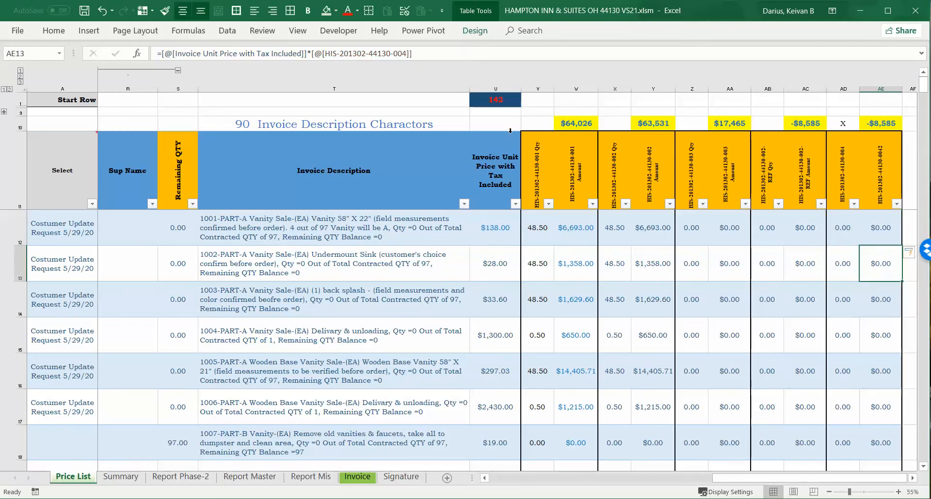
click(888, 298)
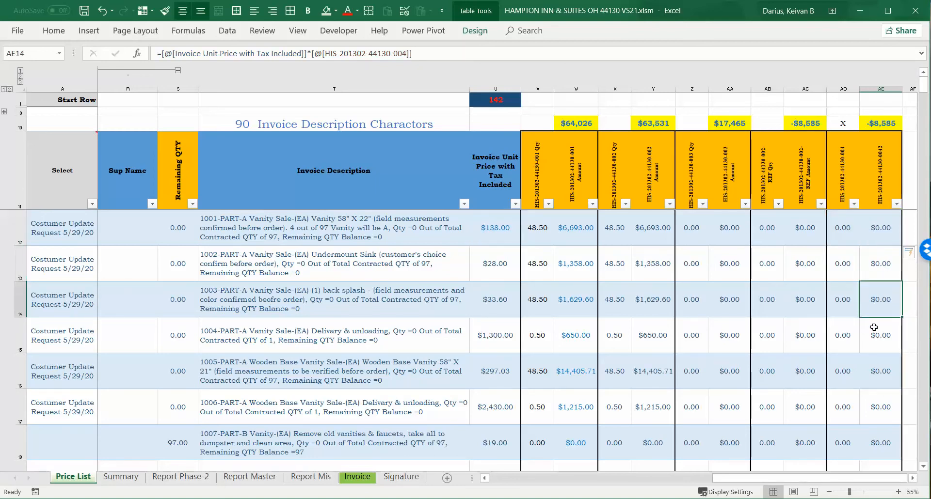
click(884, 339)
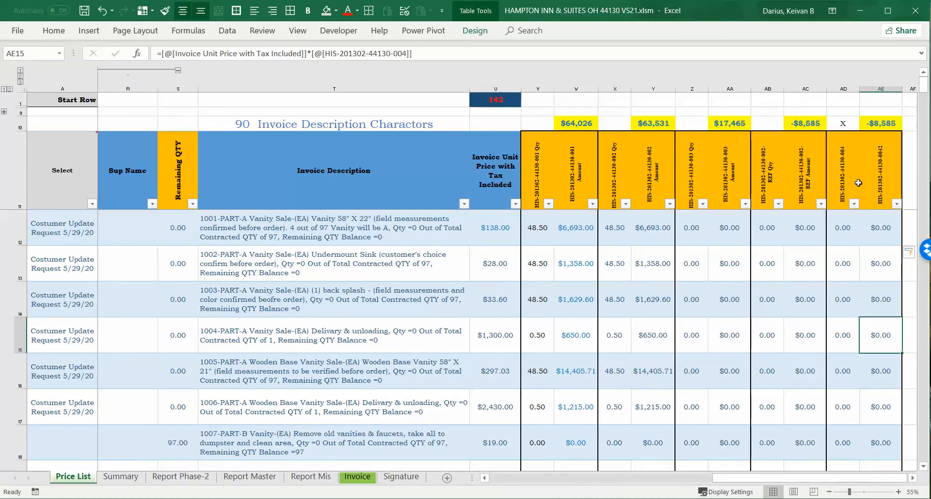
click(854, 204)
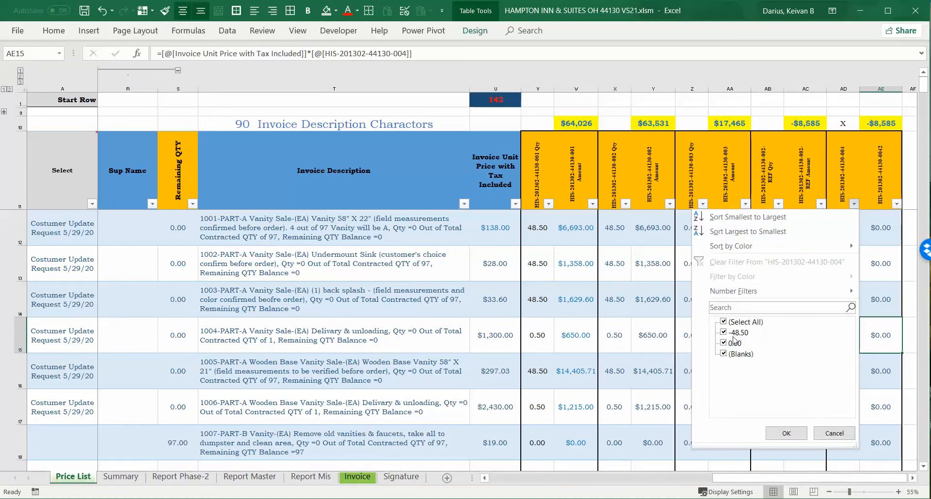
click(725, 321)
click(724, 333)
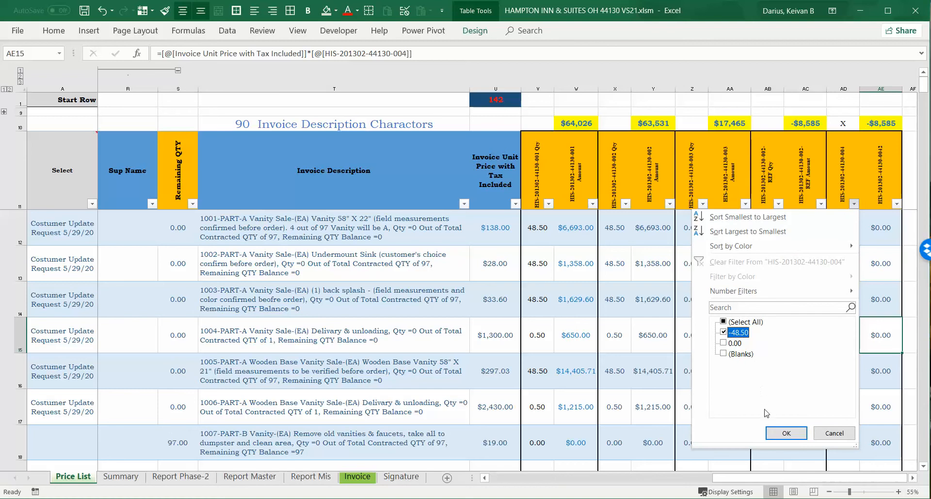
click(777, 429)
click(844, 230)
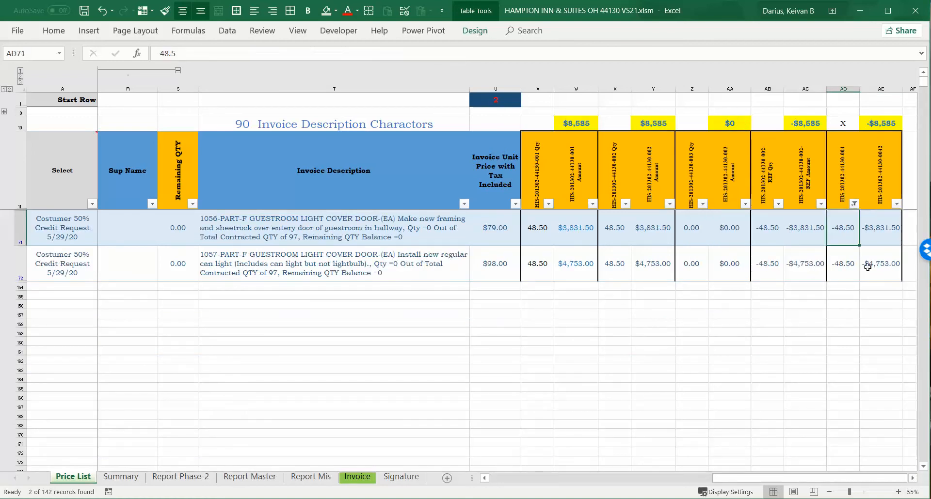
text(0)
key(Return)
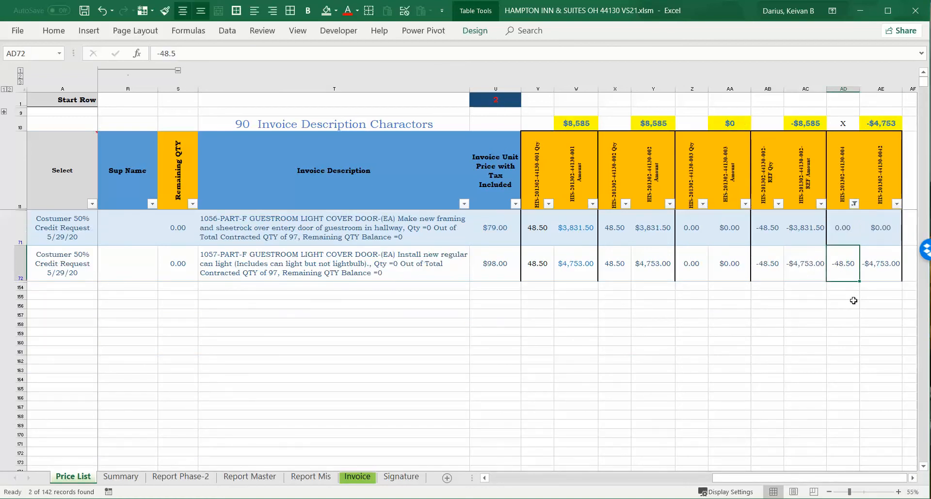
text(0)
click(854, 300)
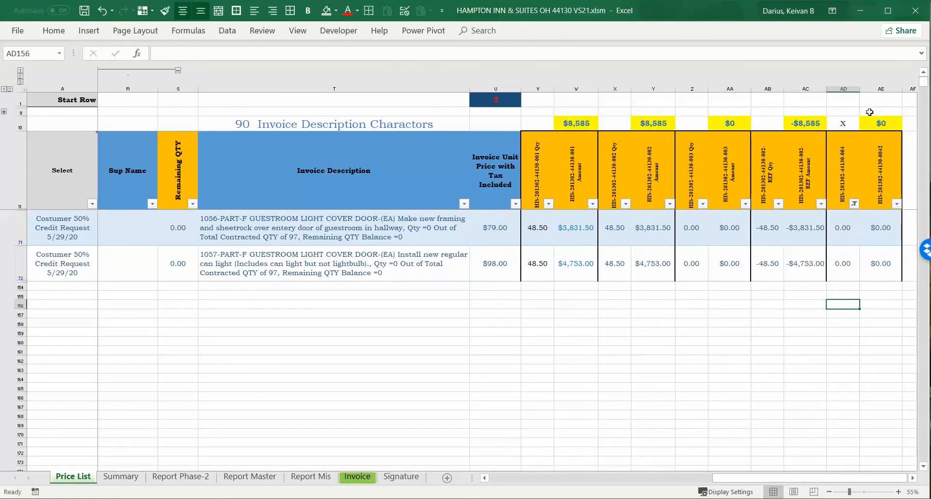
click(854, 204)
click(792, 258)
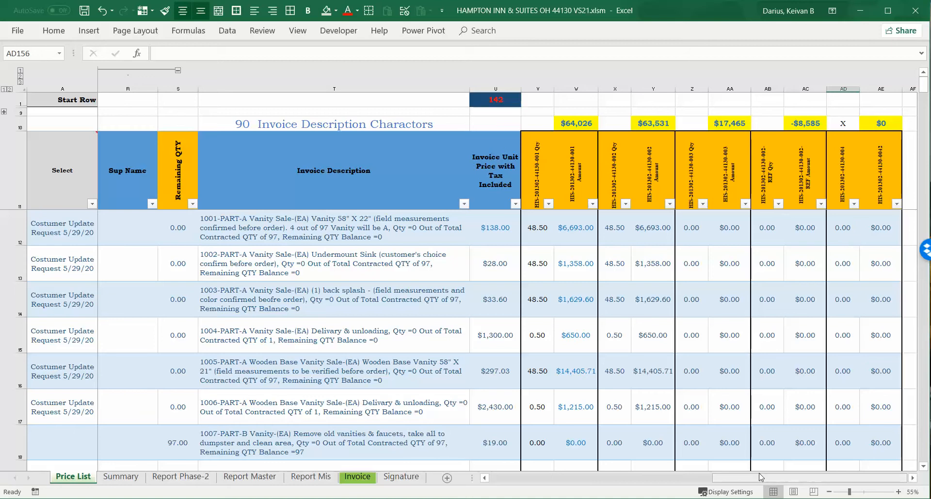
Step: Review item 1001's contracted quantity in I12 and the pricing columns from there across to Remaining QTY
drag(759, 482, 529, 479)
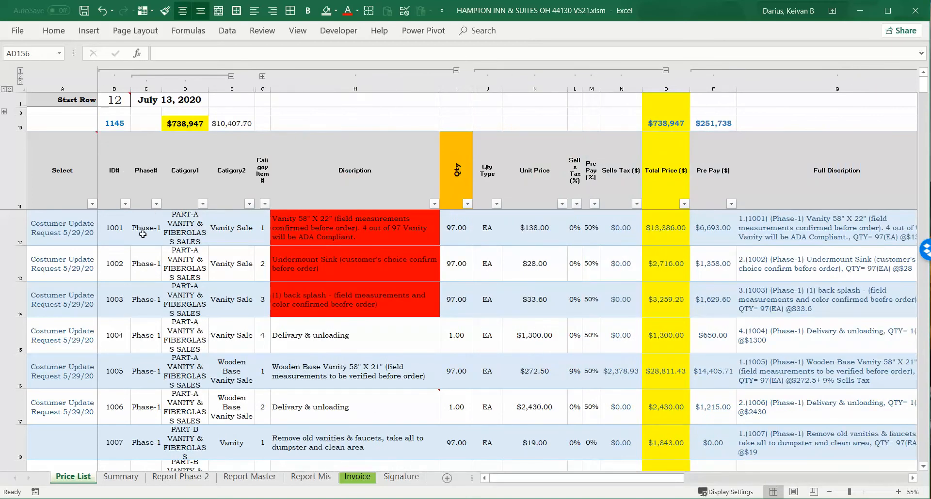
click(459, 235)
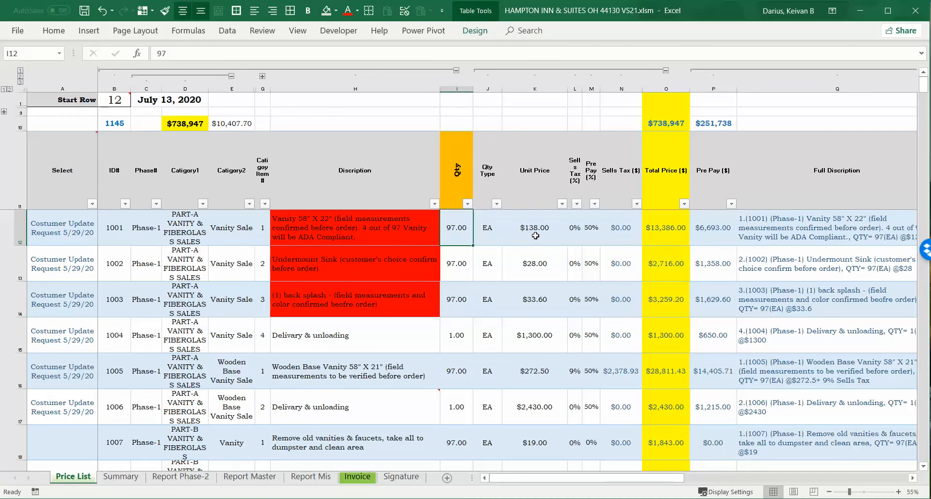
click(913, 478)
click(913, 479)
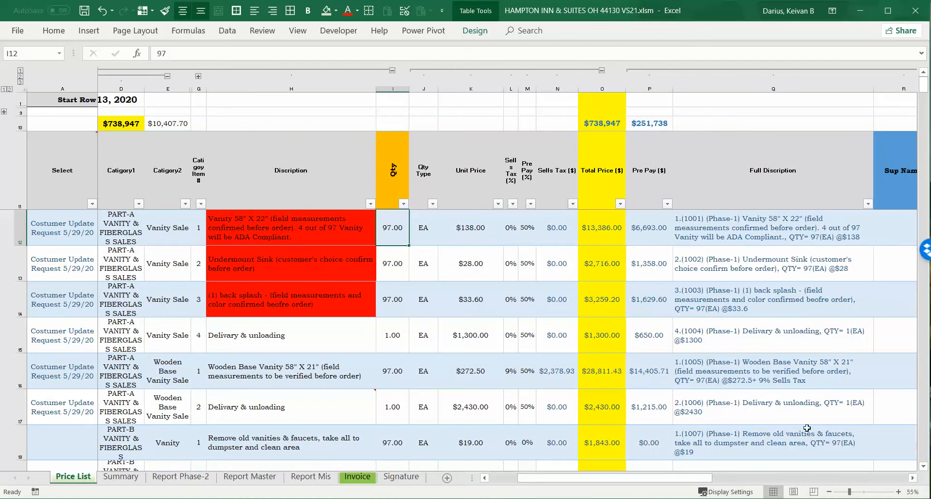
click(913, 478)
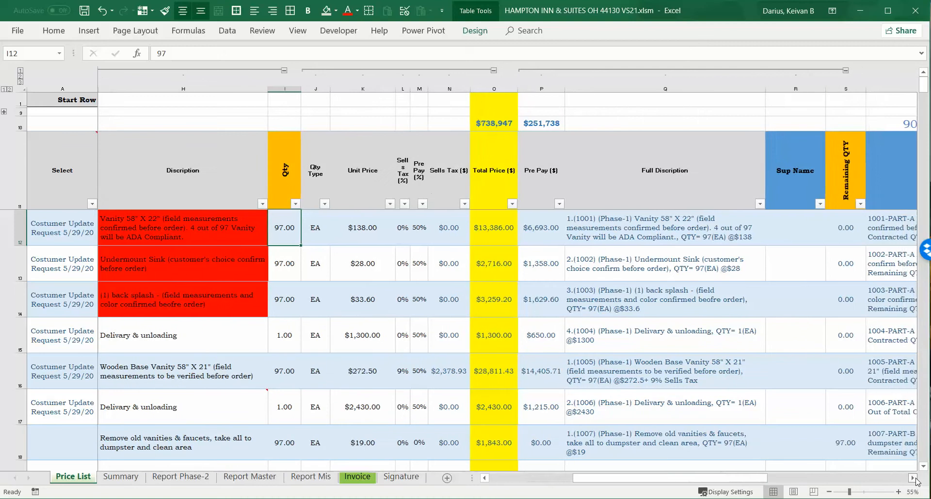
click(913, 478)
click(913, 478)
click(913, 479)
click(913, 478)
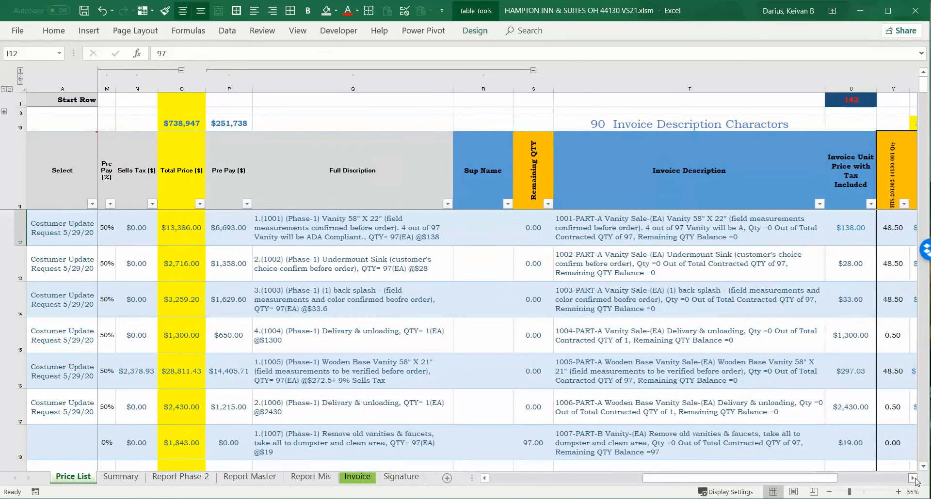
click(913, 479)
click(913, 478)
click(913, 479)
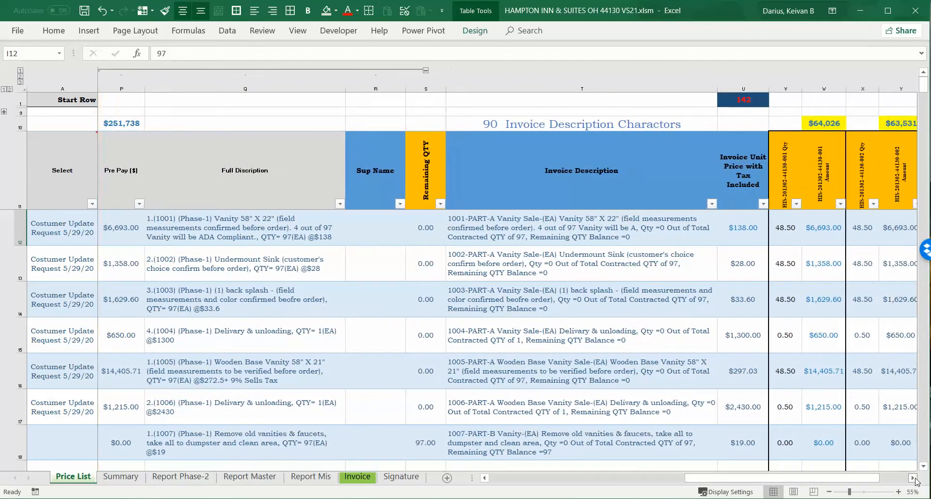
click(913, 479)
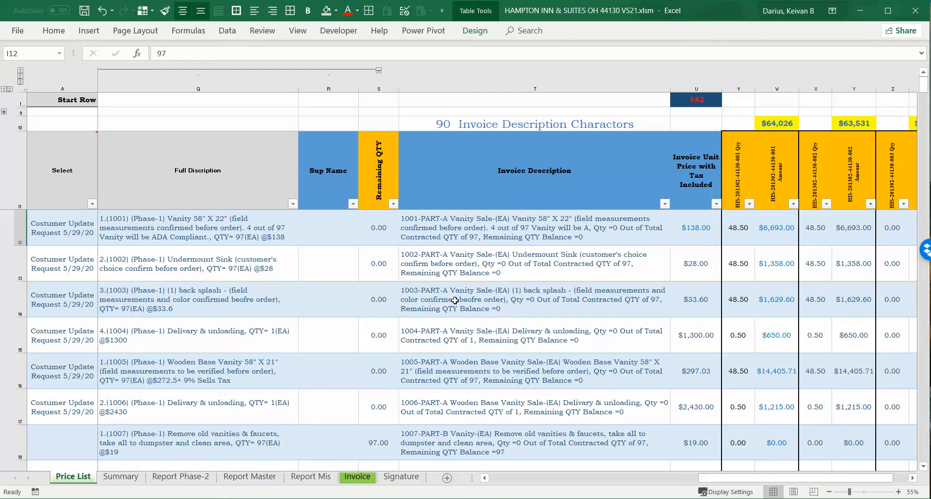
Step: Inspect the Remaining QTY formula in S12 and the 001, 002 and 003 invoice quantities in row 12
click(381, 235)
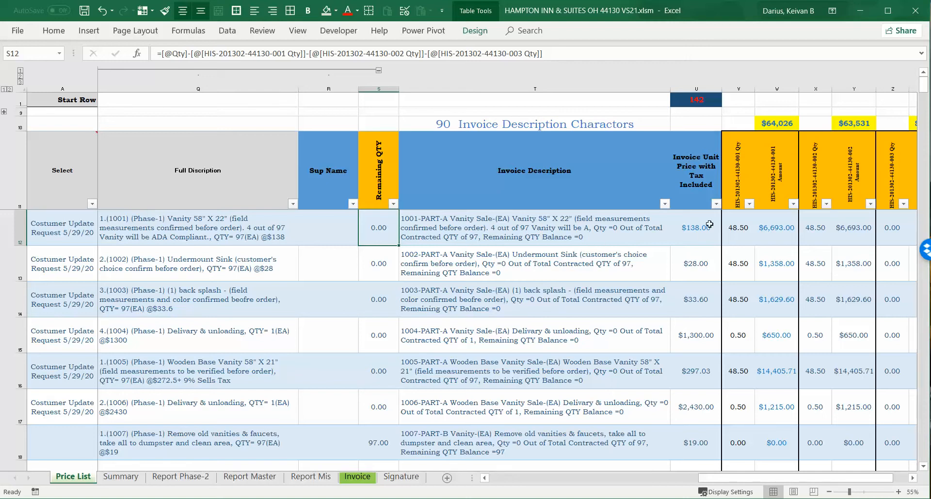
click(737, 233)
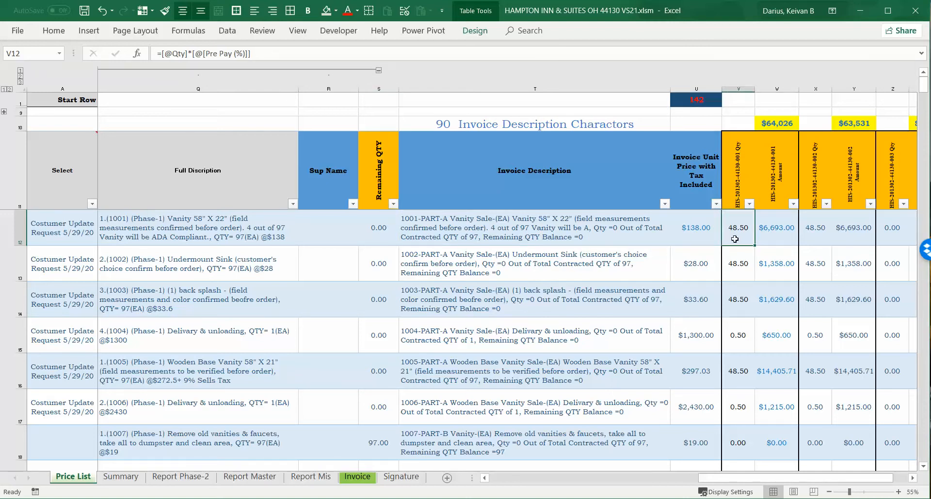
key(Right)
key(Right)
key(Right)
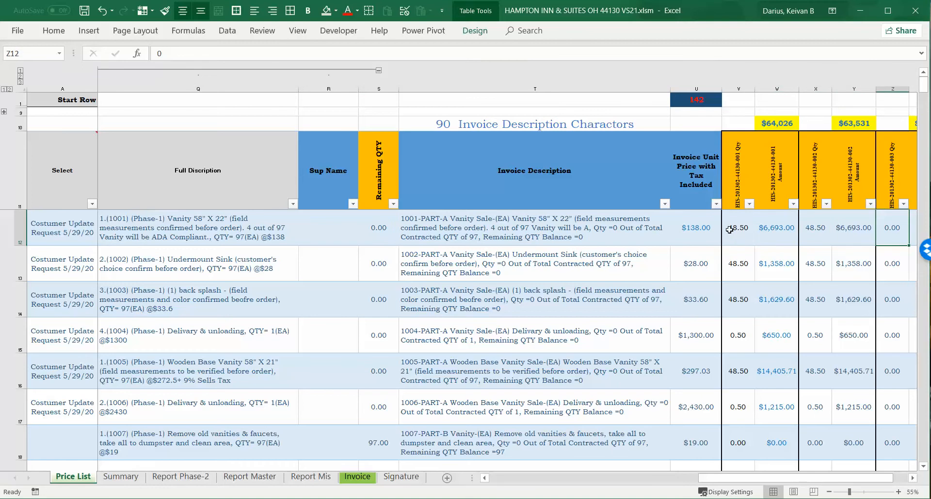
click(735, 235)
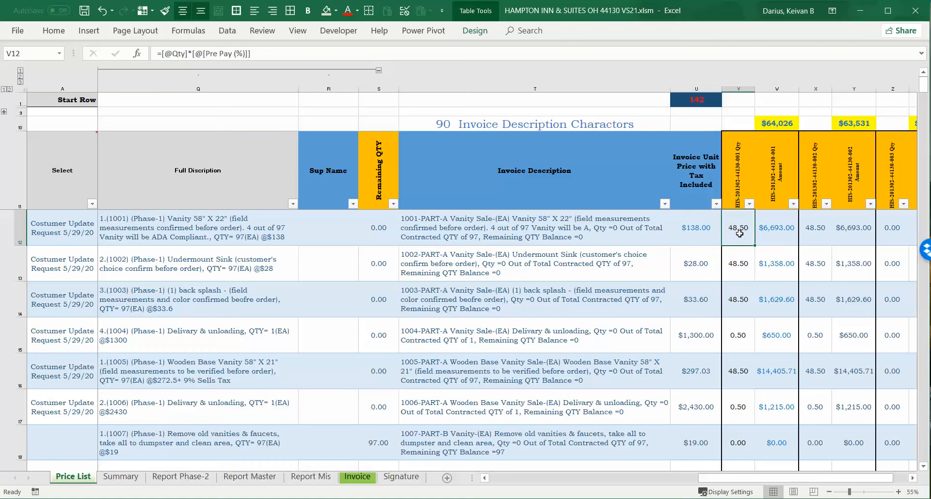
click(817, 231)
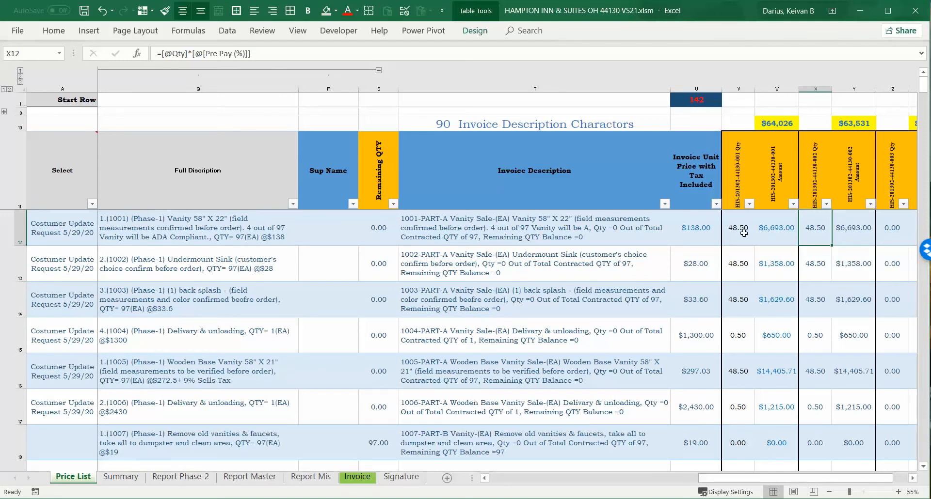
click(388, 233)
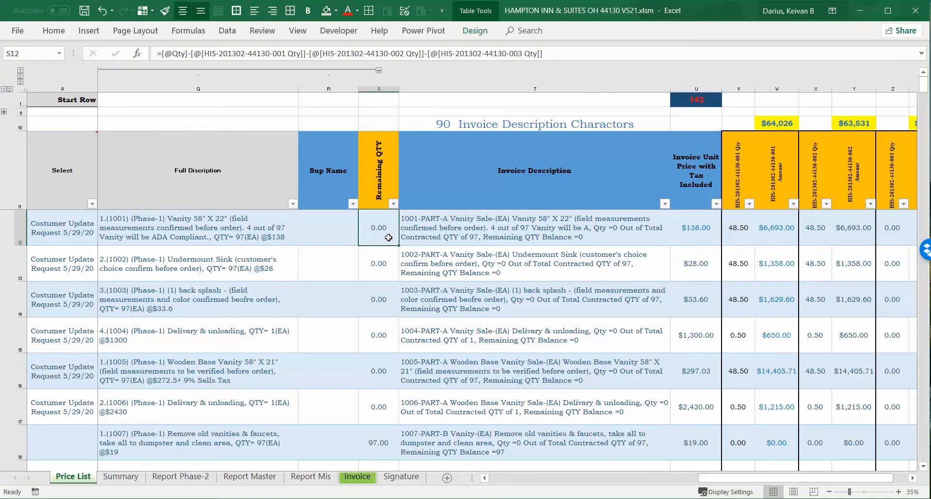
key(Right)
key(Right)
key(Right)
key(Right)
key(Right)
key(Right)
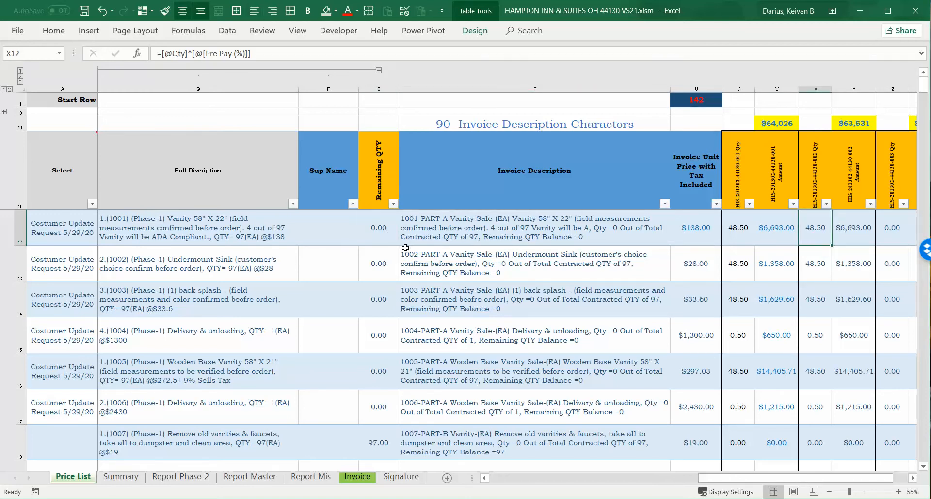
key(Right)
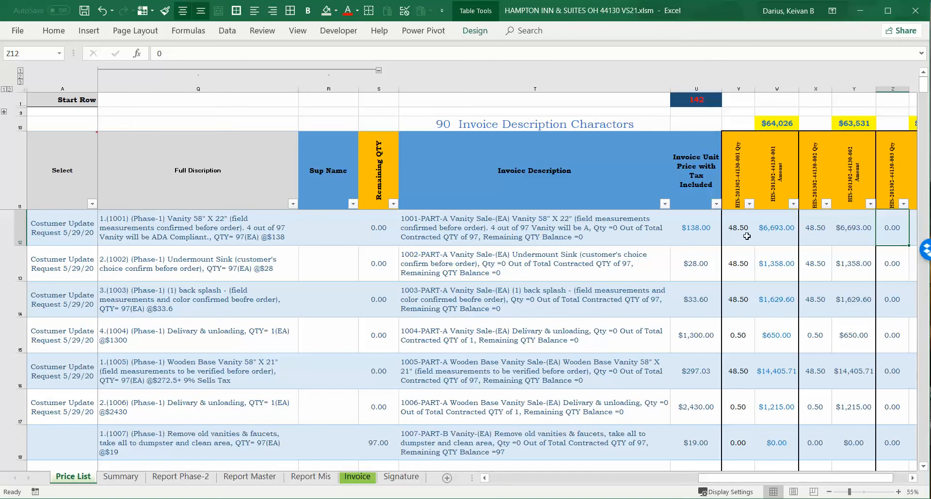
key(Right)
key(Right)
key(Right)
key(Right)
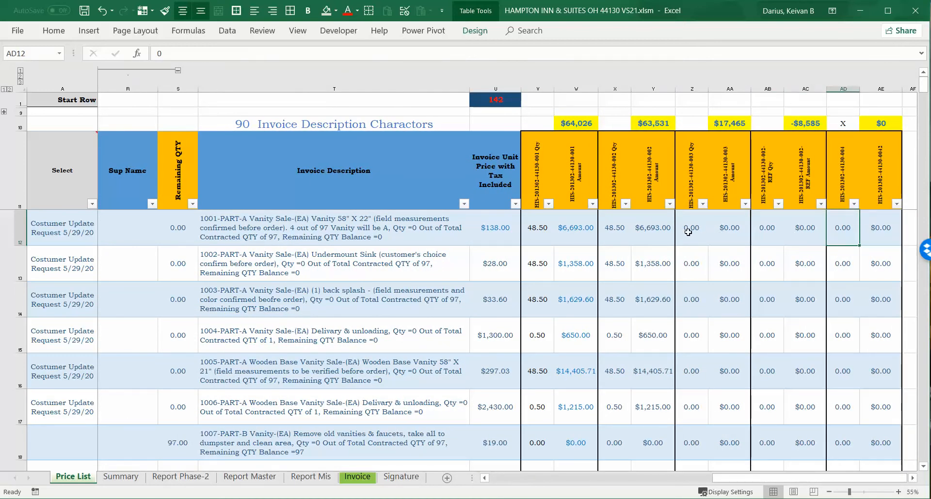
key(Left)
key(Left)
key(Left)
key(Left)
key(Left)
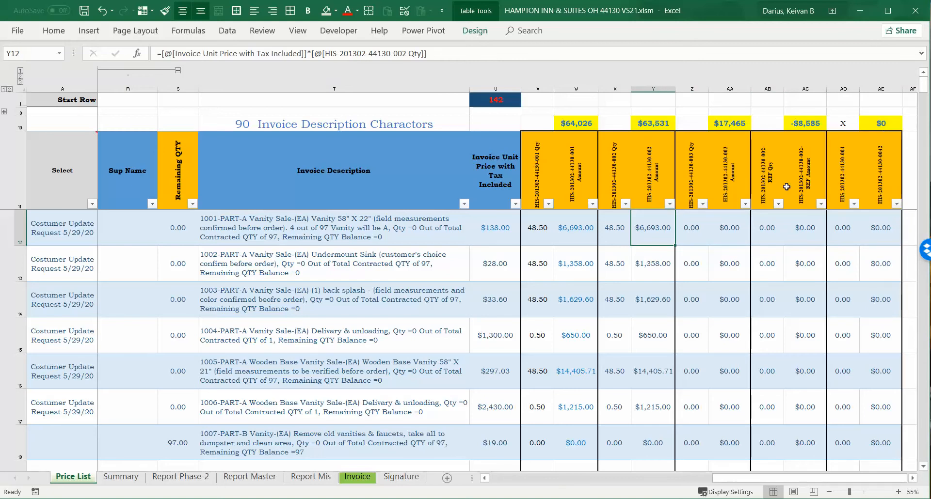
click(357, 477)
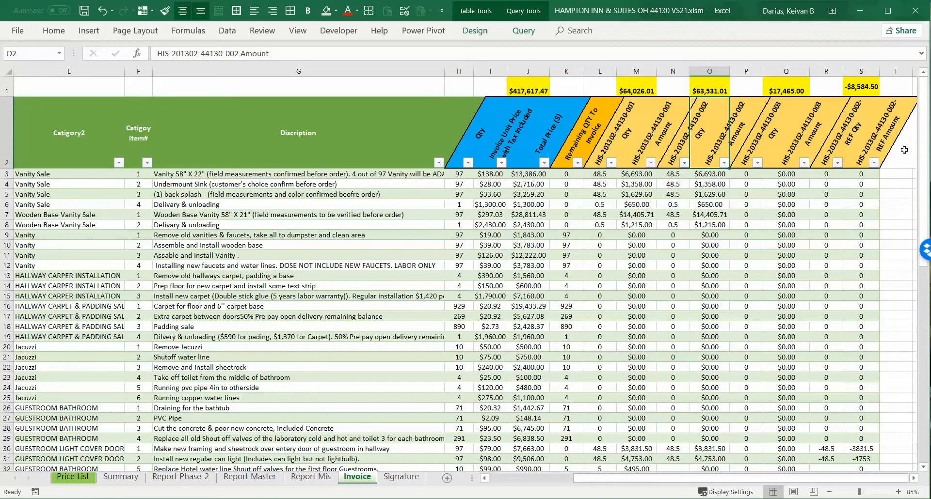
click(914, 478)
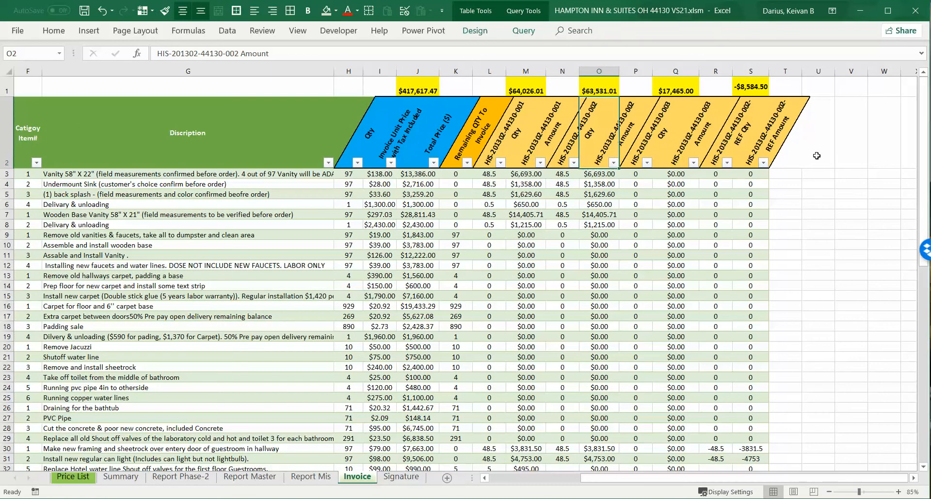
click(518, 34)
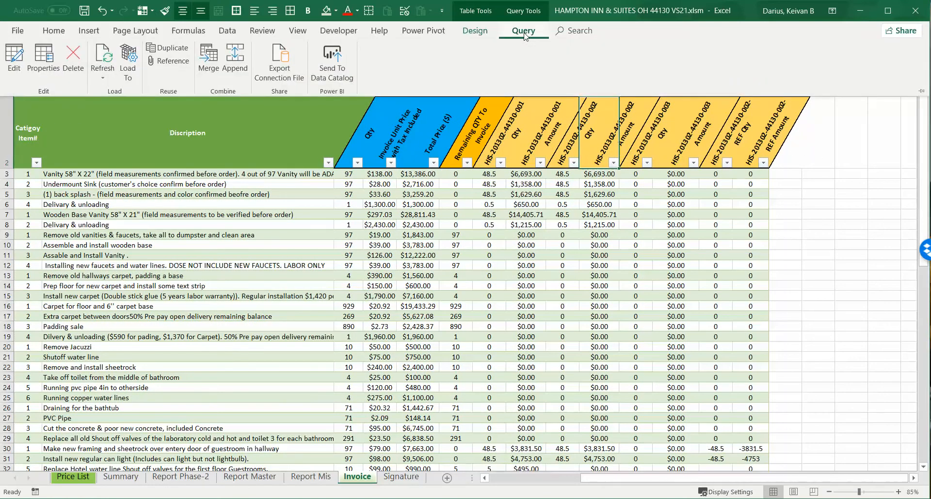
click(103, 57)
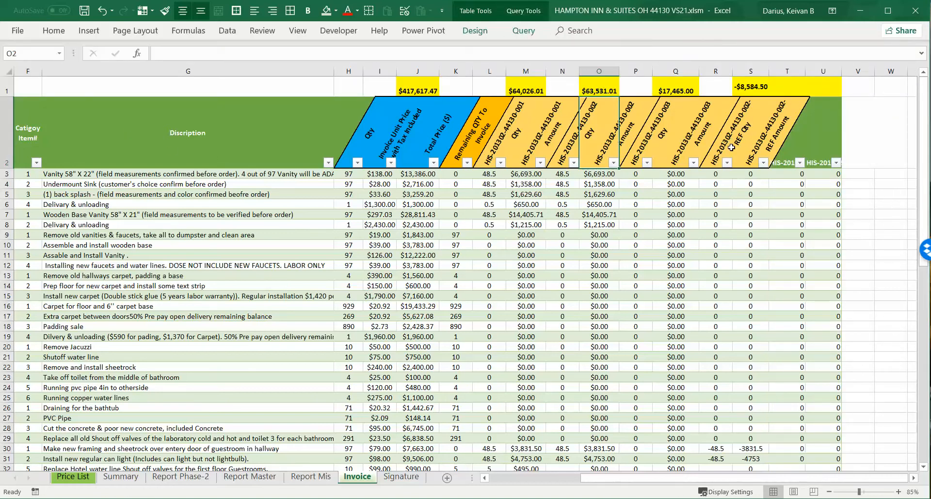
Step: Copy the slanted orange header formatting from R2:S2 to T2:U2 and remove the yellow fill from T1:U1
drag(731, 148, 742, 147)
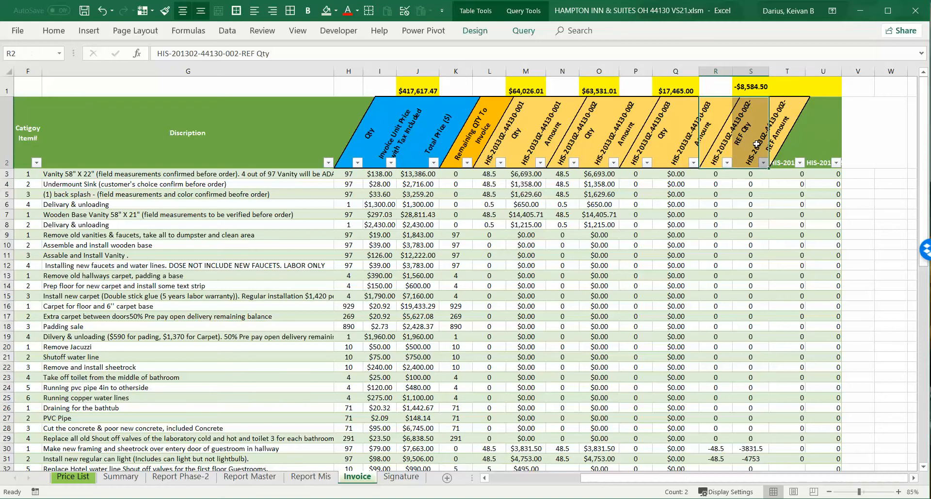
click(165, 11)
click(782, 158)
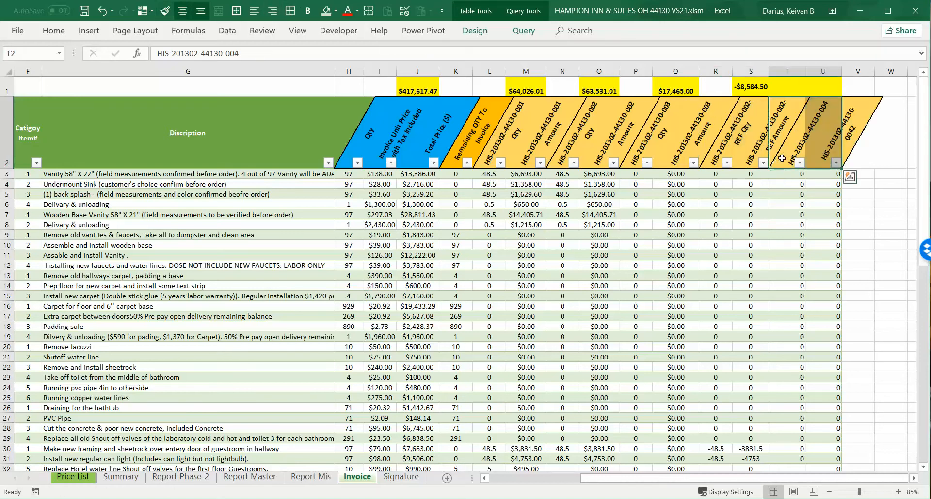
click(871, 86)
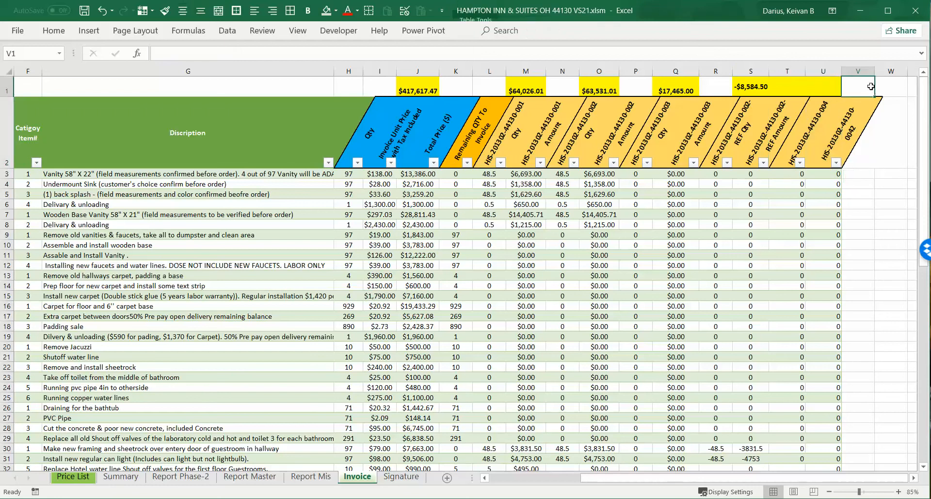
drag(873, 97, 780, 95)
Step: Copy the SUBTOTAL formula from S1 to U1 and check the range it covers
click(739, 89)
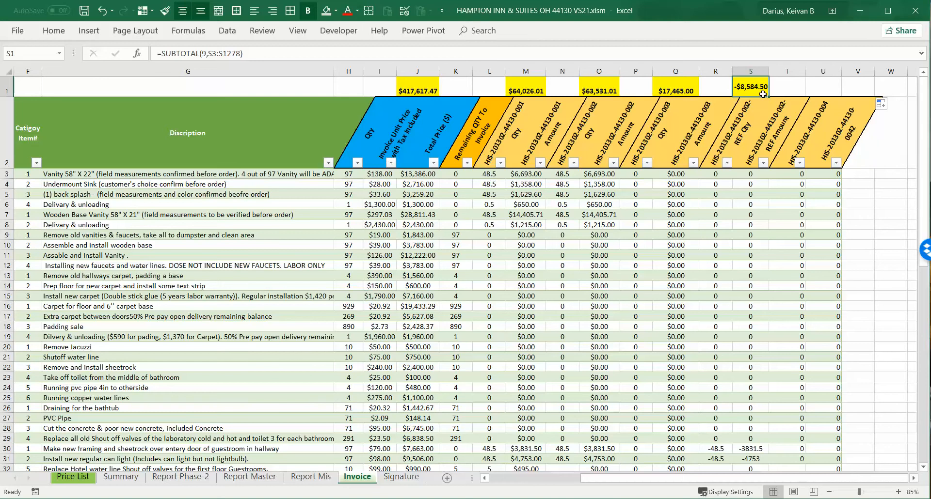
key(ctrl+c)
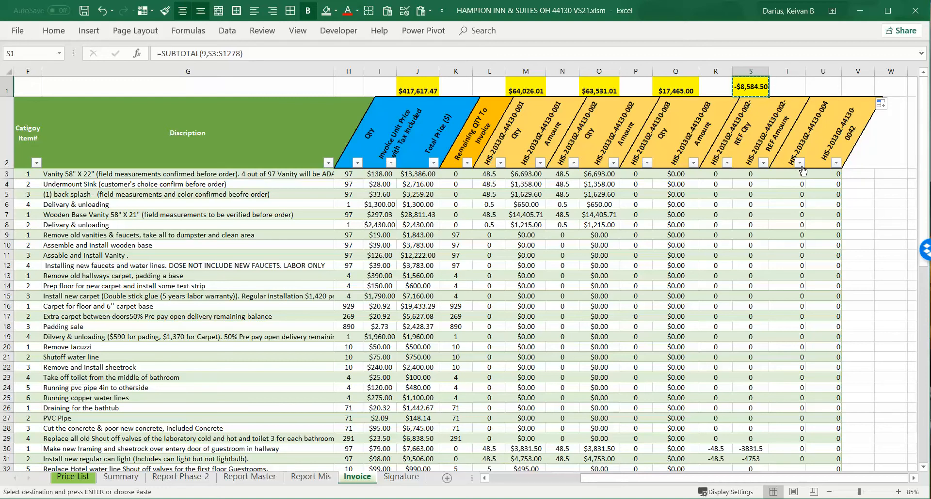
key(Escape)
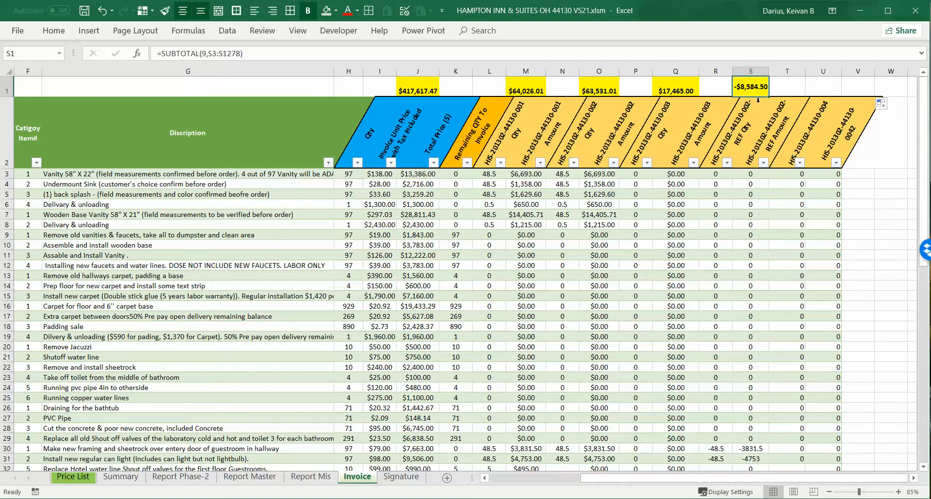
key(Down)
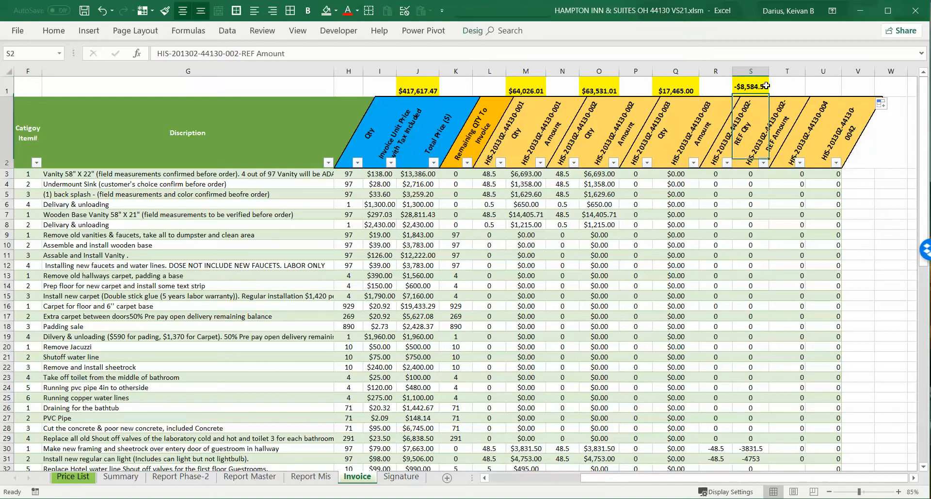
click(765, 86)
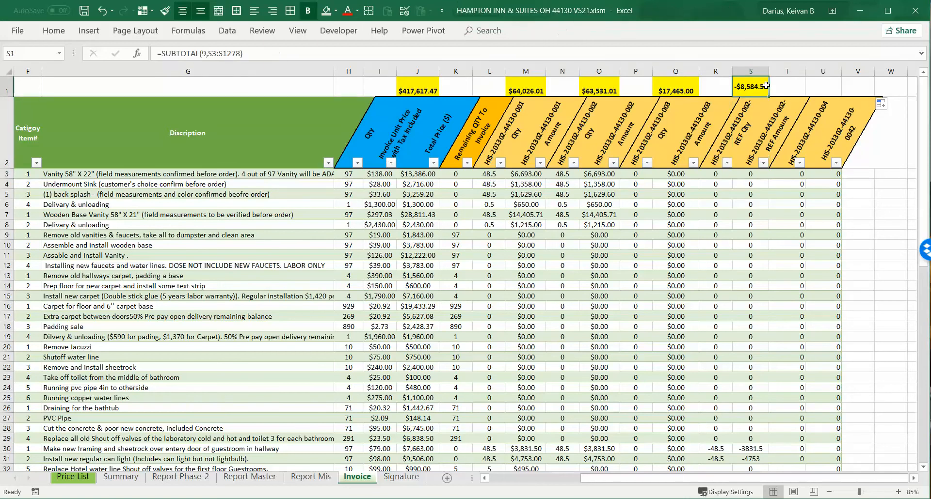
key(ctrl+c)
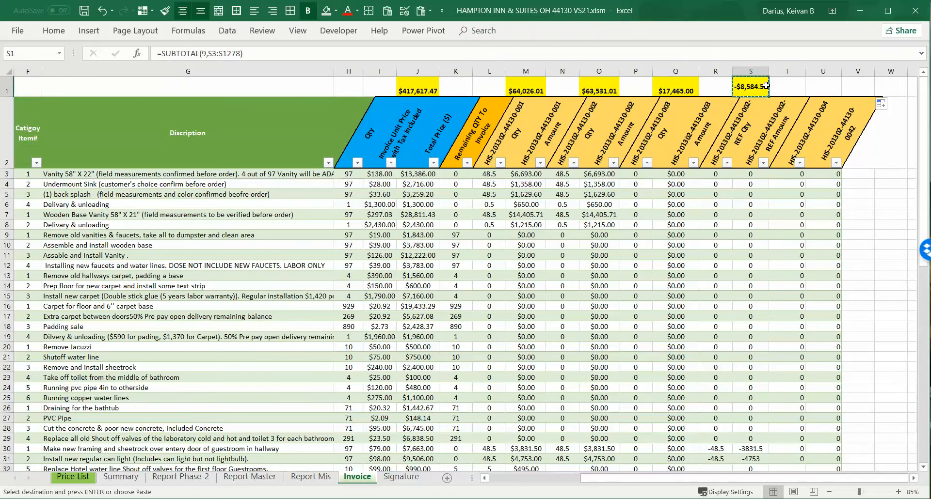
key(Down)
key(Right)
key(Right)
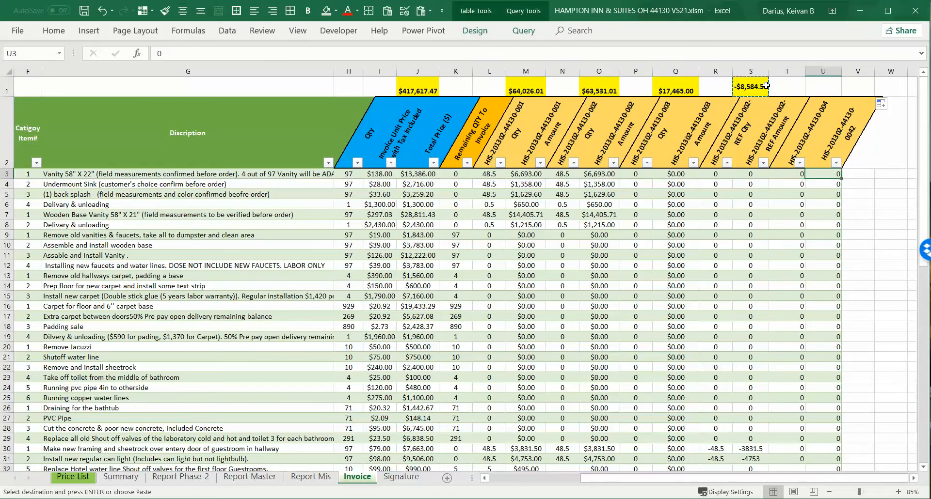
key(Up)
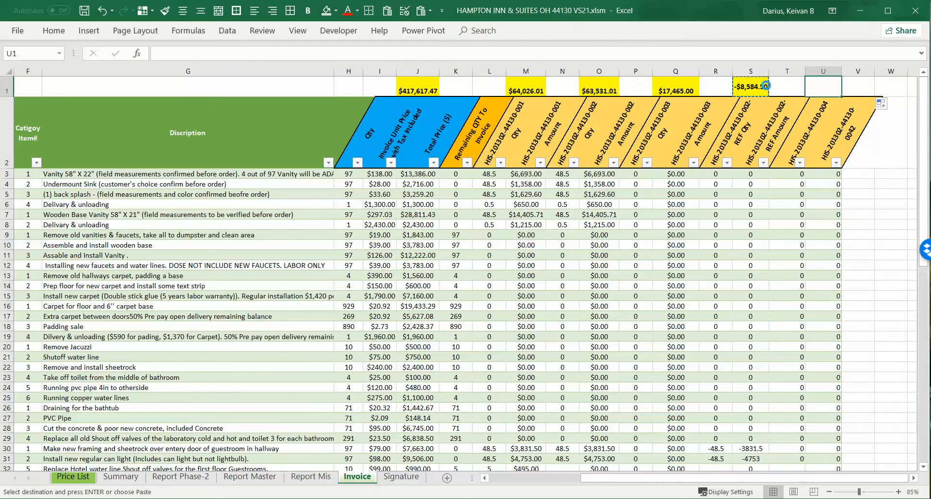
key(Return)
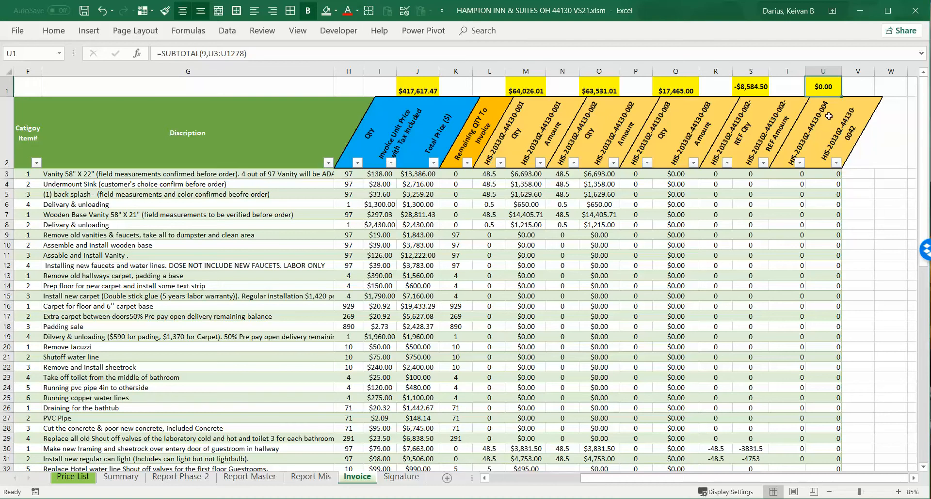
double_click(829, 86)
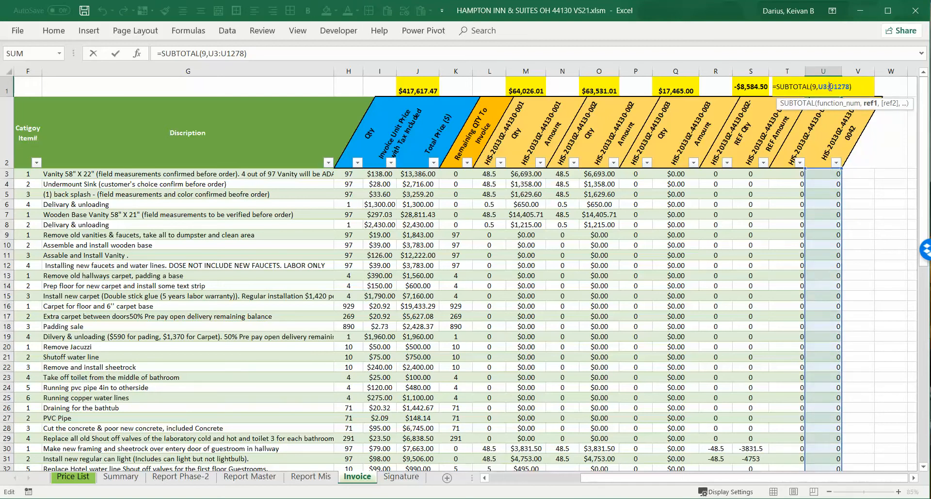
key(Escape)
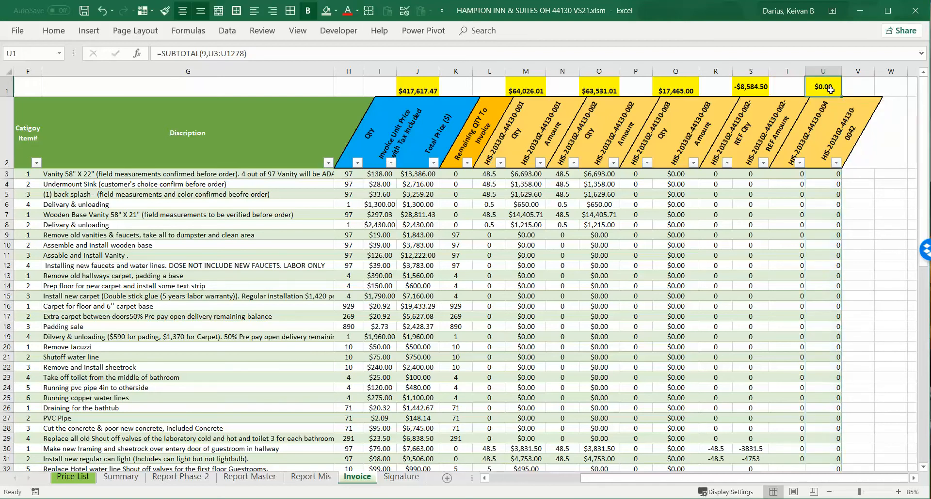
Step: Center the contents of columns T and U on the Invoice sheet and save the workbook
click(851, 75)
click(835, 74)
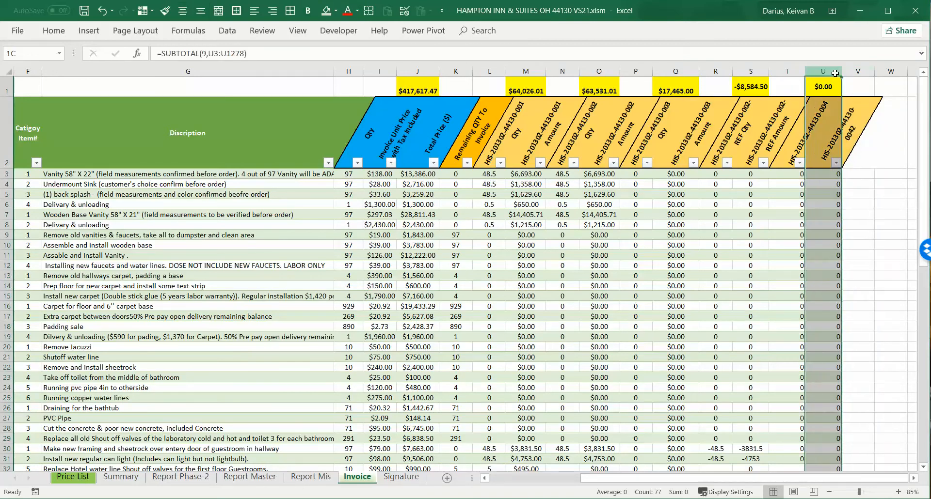
drag(820, 73, 786, 74)
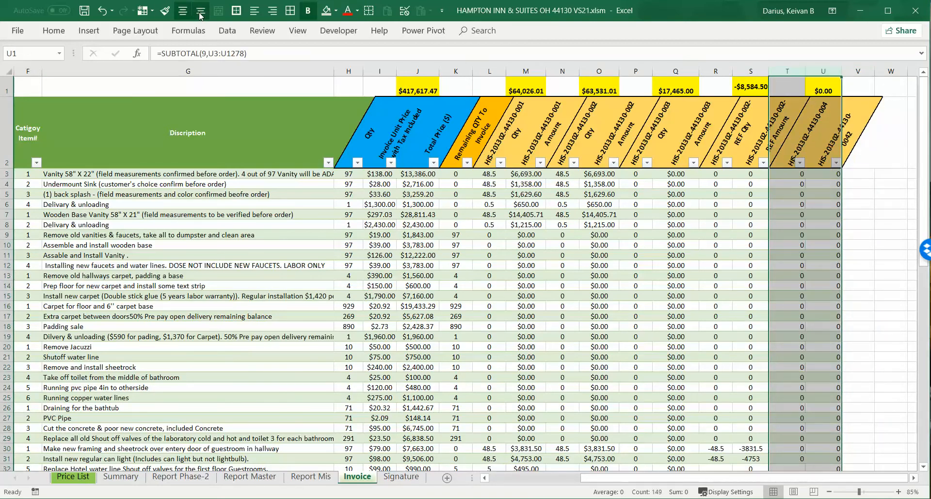
click(181, 12)
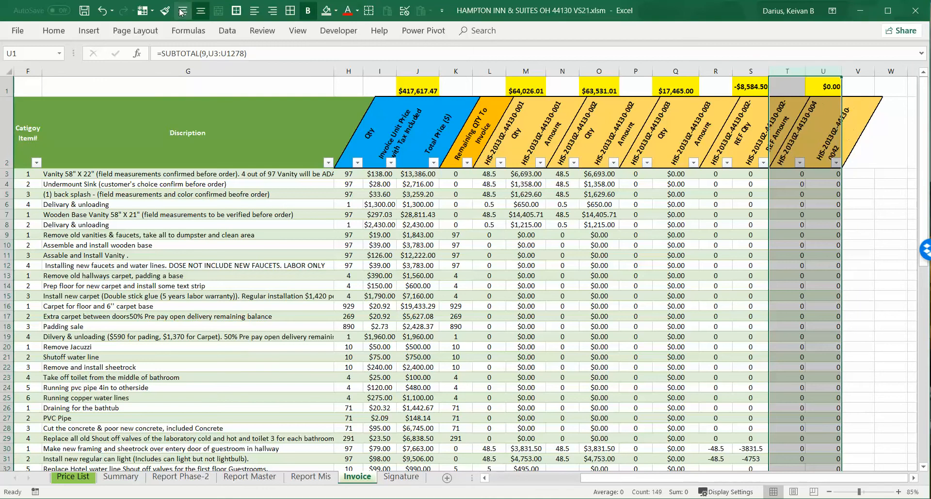
click(182, 11)
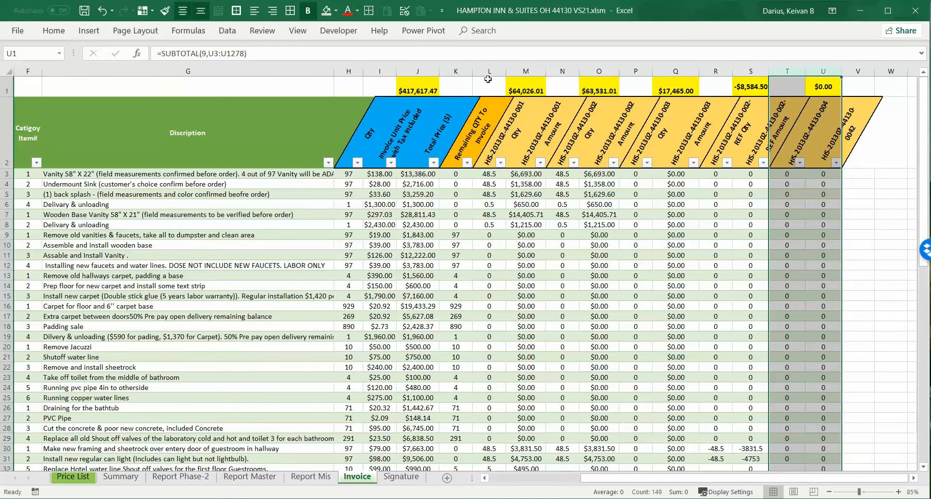
click(886, 204)
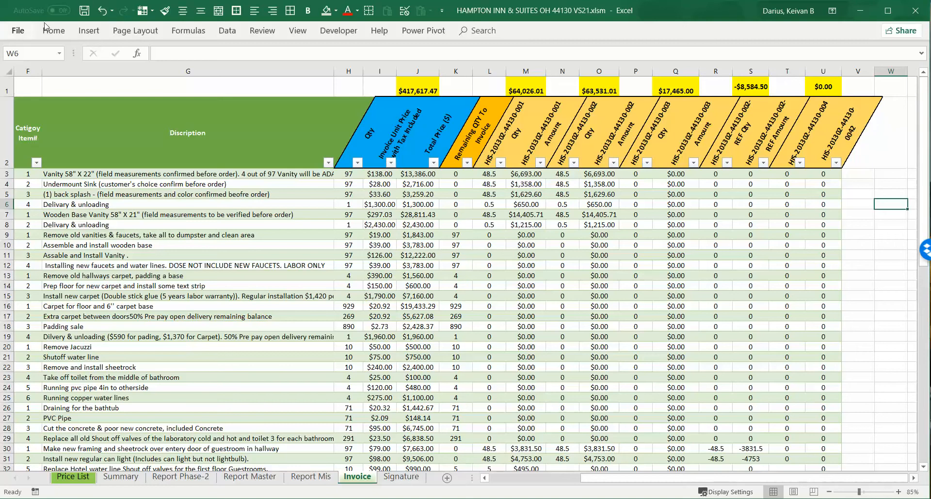
click(84, 15)
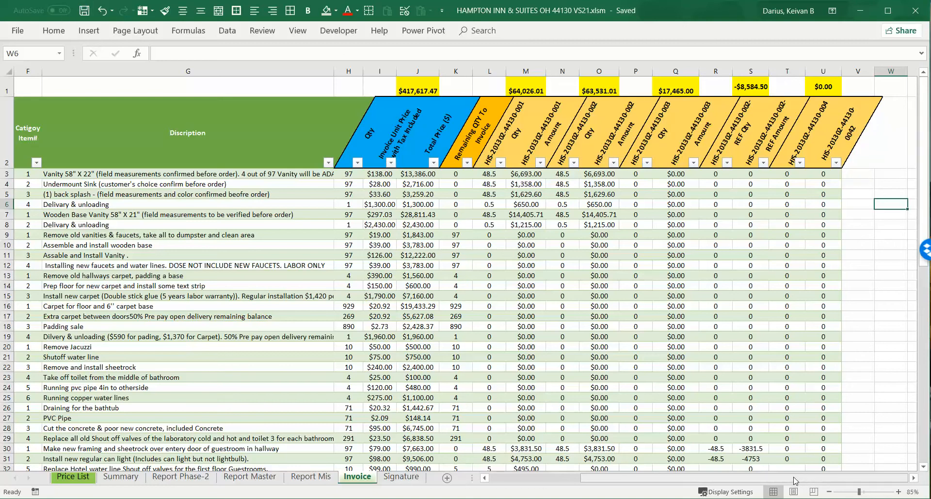
scroll(795, 481, left, 5)
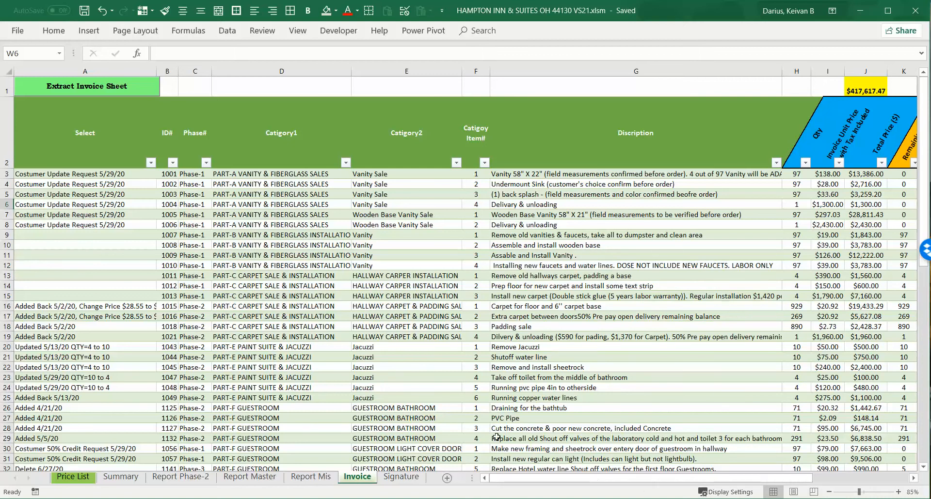
drag(615, 478, 711, 479)
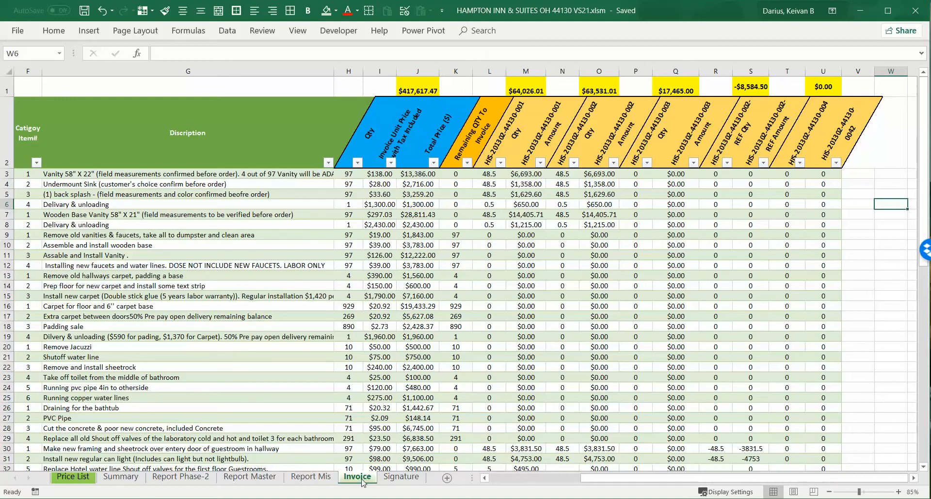
click(72, 477)
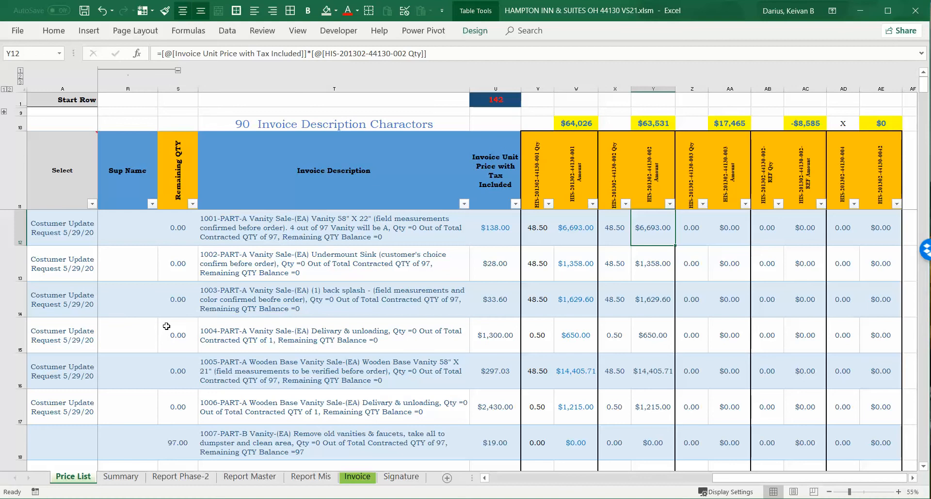
drag(707, 475, 756, 485)
click(361, 477)
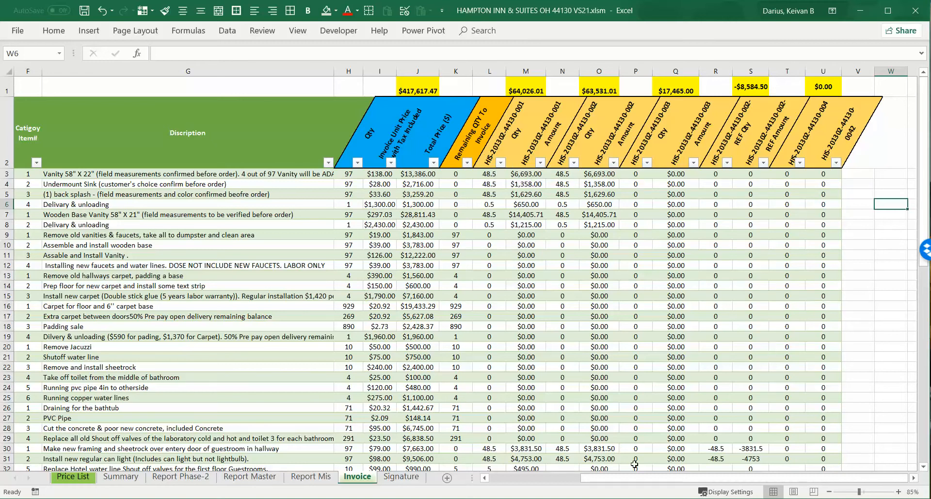
drag(608, 480, 516, 482)
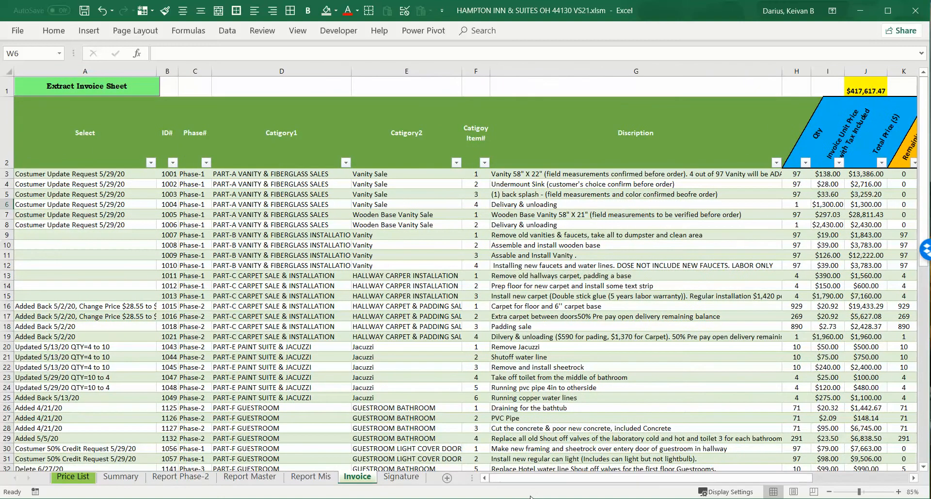
Step: Filter the Price List sheet's Catigory1 column to show only PART-A VANITY & FIBERGLASS SALES
mouse_move(402, 496)
click(73, 477)
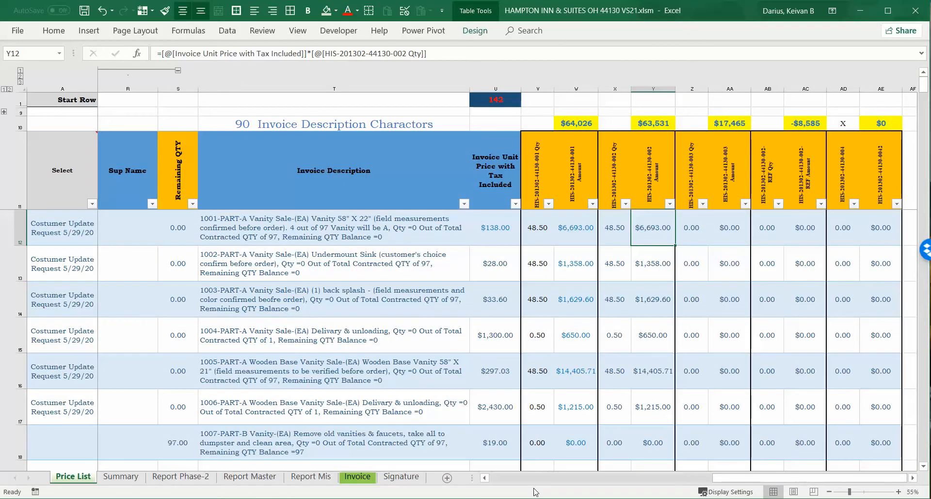
click(548, 478)
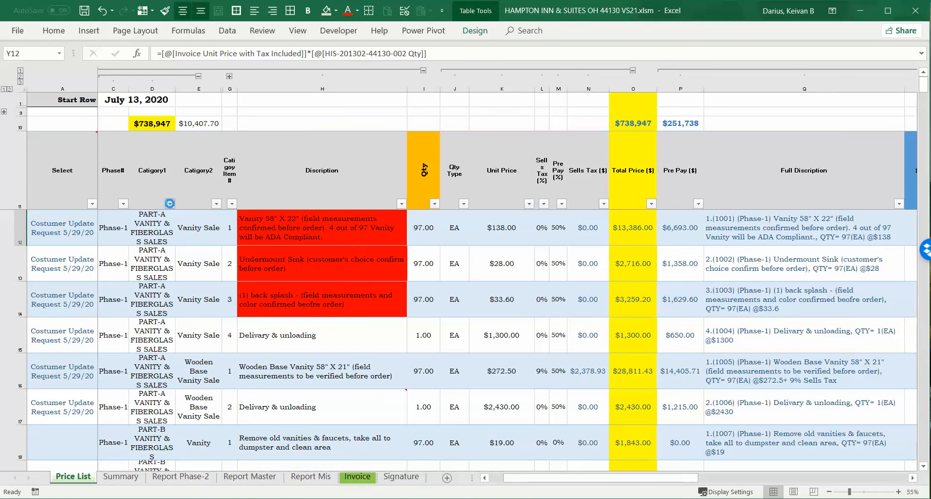
click(169, 204)
click(47, 322)
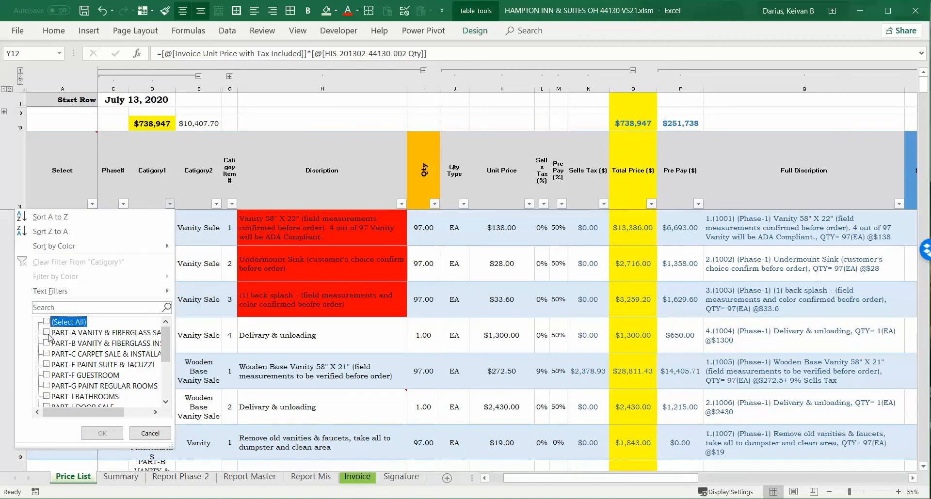
click(46, 332)
click(102, 434)
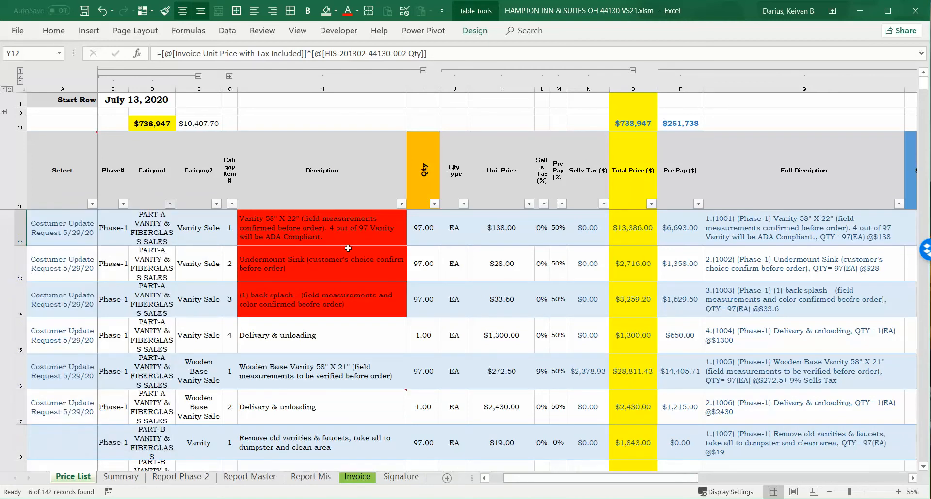
Step: Review the first PART-A vanity item's row from Discription across to the Remaining QTY column and its formula
click(362, 227)
key(Right)
key(Right)
key(Right)
key(Right)
key(Right)
key(Right)
key(Right)
key(Right)
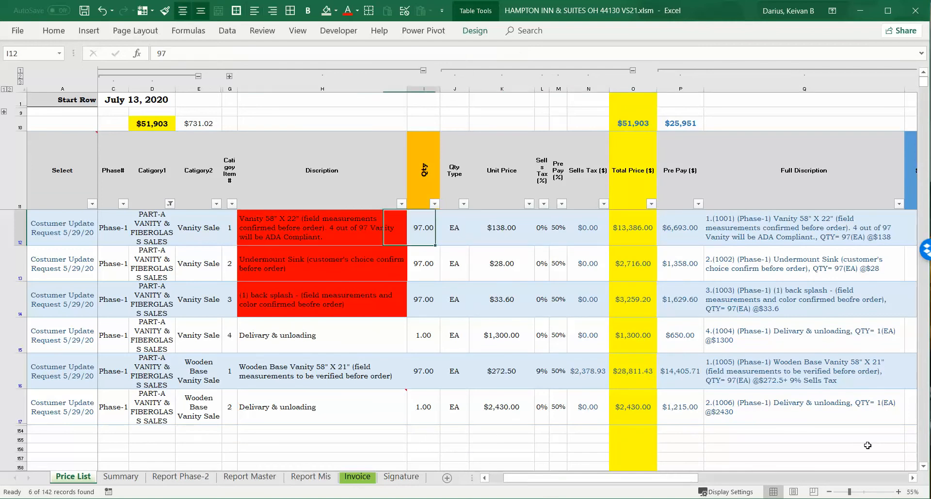
key(Right)
key(Right)
key(Right)
key(Right)
key(Right)
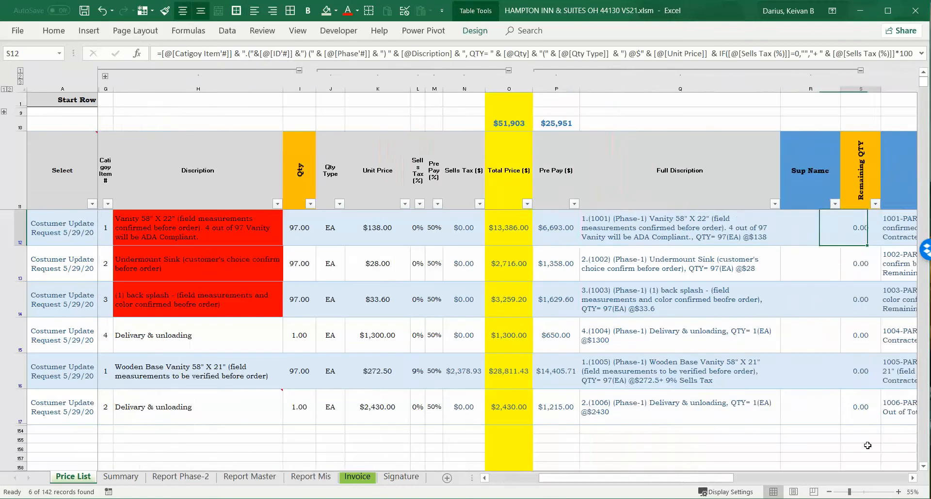
key(Left)
key(Left)
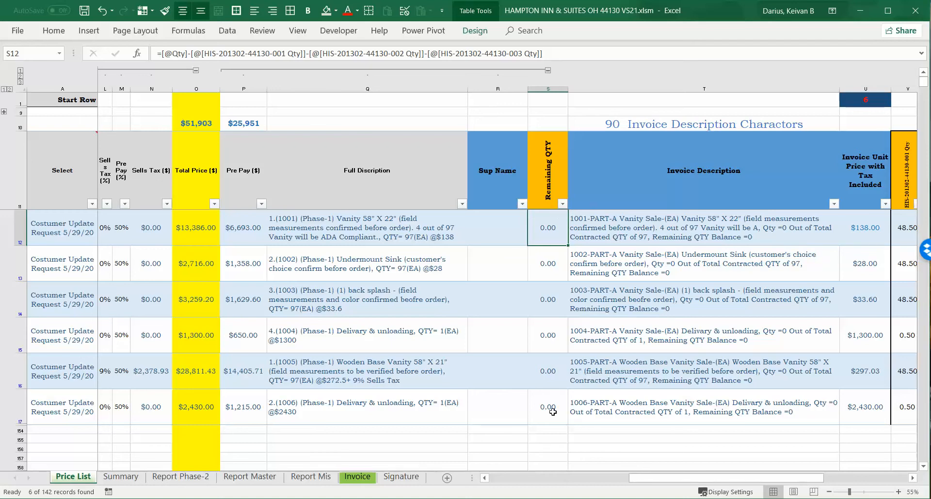
Step: Change the Catigory1 filter on the Price List sheet to show only the PART-B VANITY & FIBERGLASS INSTALLATION items
drag(649, 480, 491, 471)
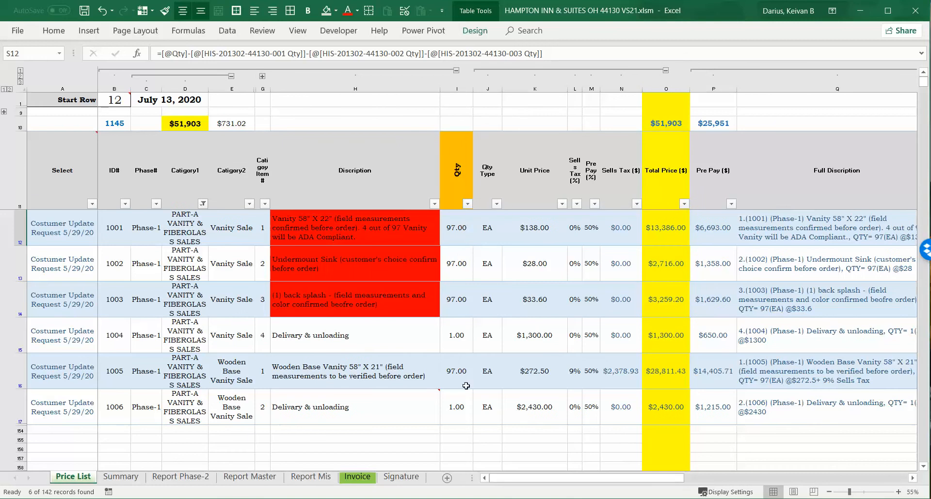
click(203, 203)
click(79, 332)
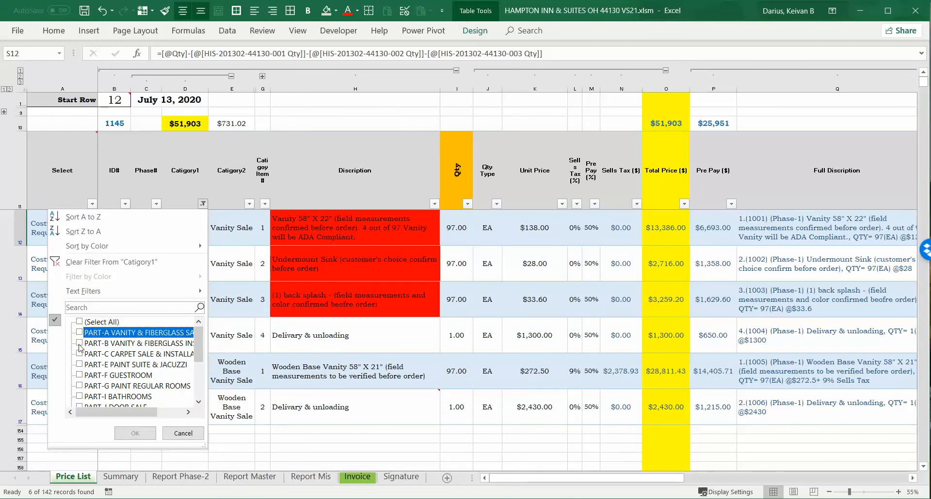
click(79, 343)
click(135, 433)
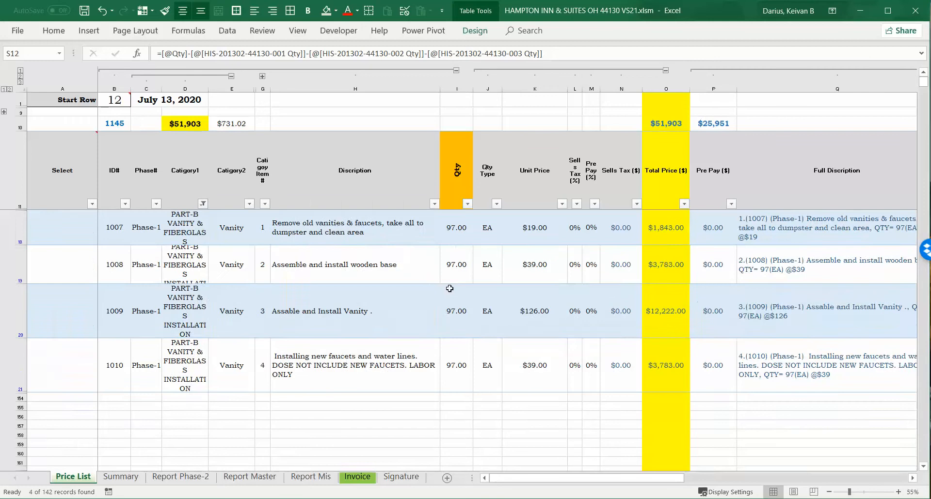
Step: Review item 1007's row across to the invoice columns and check the Remaining QTY of the four PART-B items
click(420, 236)
key(Right)
key(Right)
key(Right)
key(Right)
key(Right)
key(Right)
key(Right)
key(Right)
key(Right)
key(Right)
key(Right)
key(Right)
key(Right)
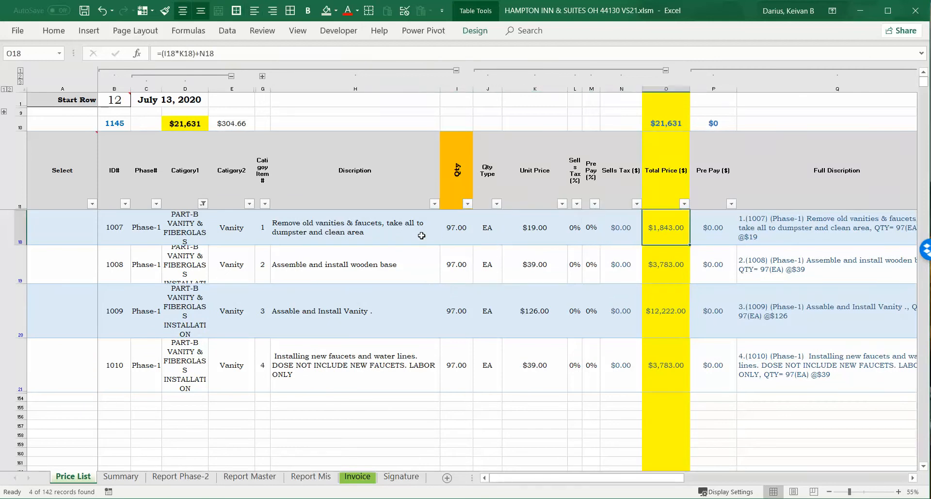
key(Right)
key(Right)
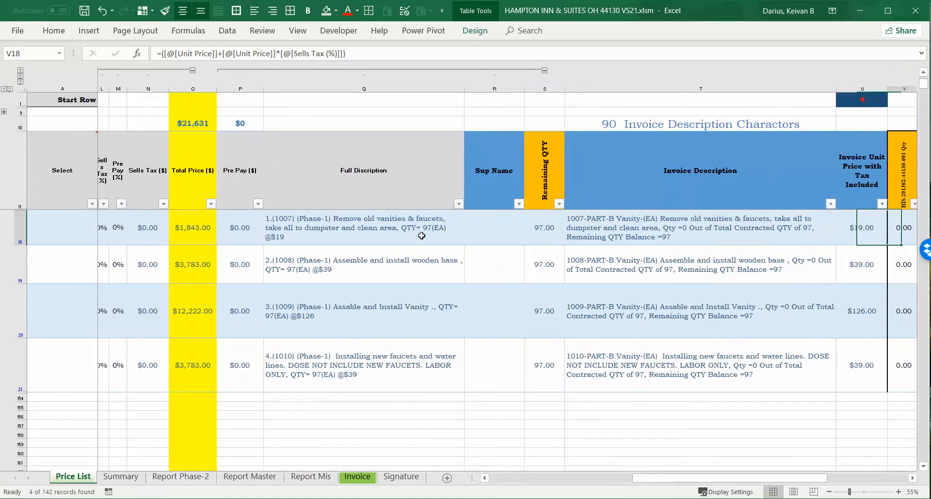
key(Right)
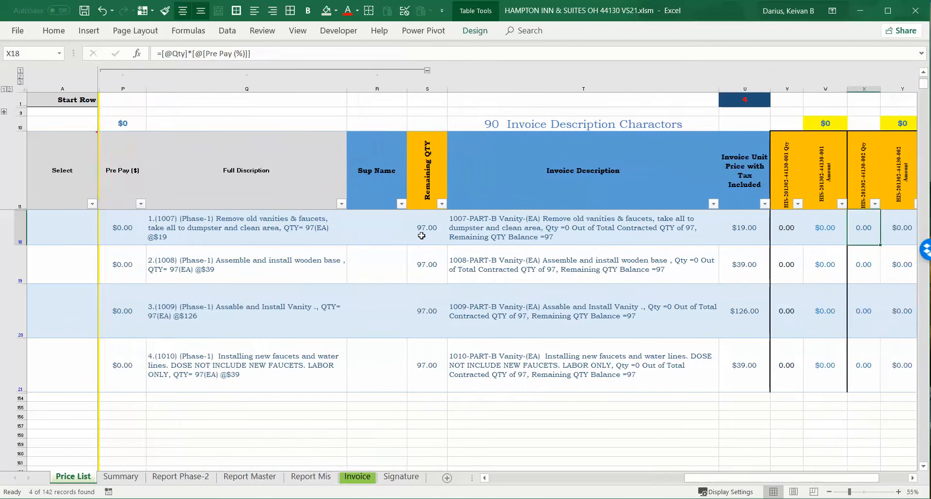
key(Left)
key(Left)
key(Left)
key(Left)
key(Left)
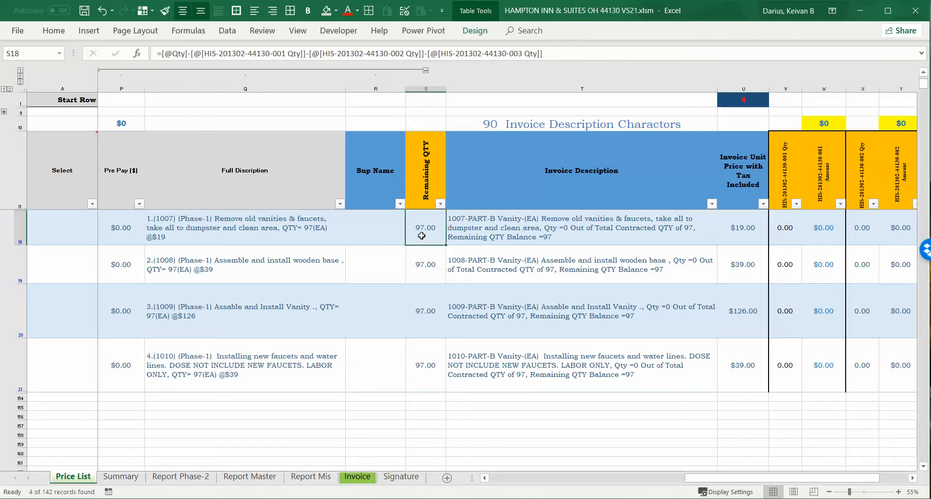
key(Down)
key(Down)
key(Down)
key(Up)
key(Up)
key(Up)
key(Left)
key(Left)
key(Left)
key(Left)
key(Left)
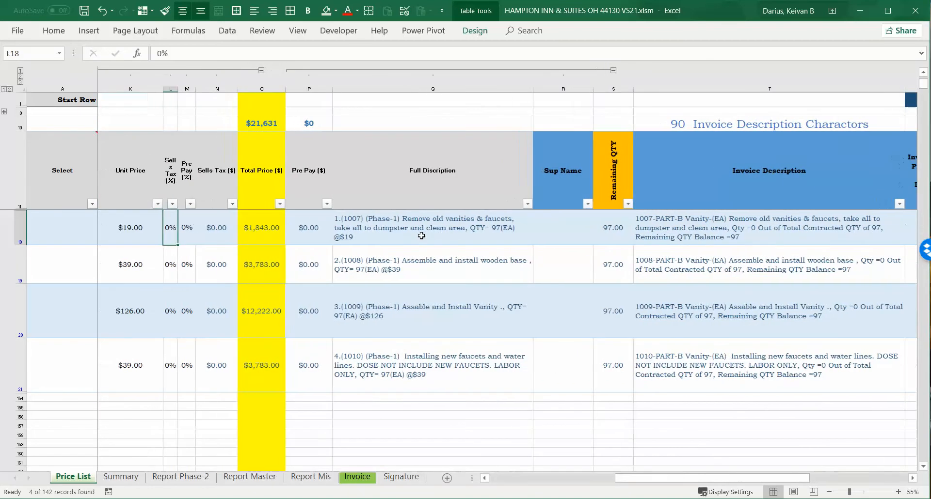
key(Right)
key(Right)
key(Right)
key(Right)
key(Right)
key(Right)
key(Right)
key(Right)
key(Right)
key(Right)
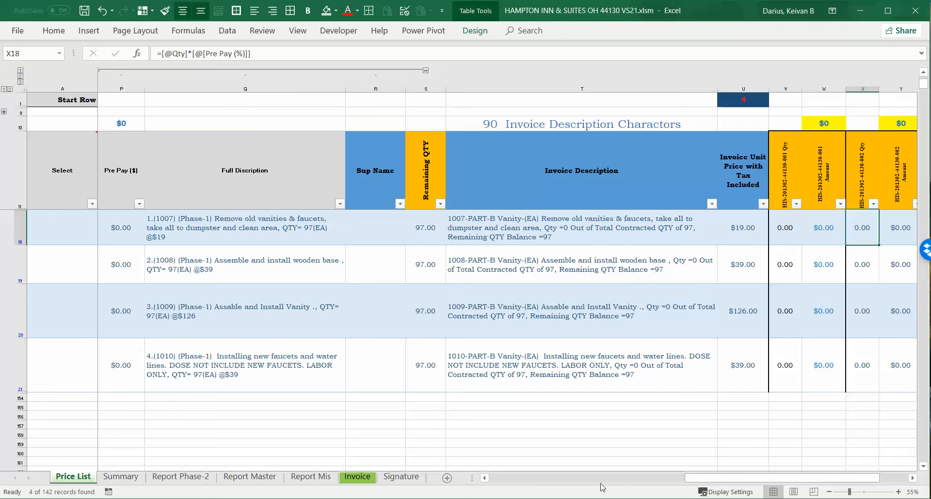
mouse_move(699, 487)
mouse_down()
mouse_move(631, 484)
mouse_move(690, 487)
mouse_up()
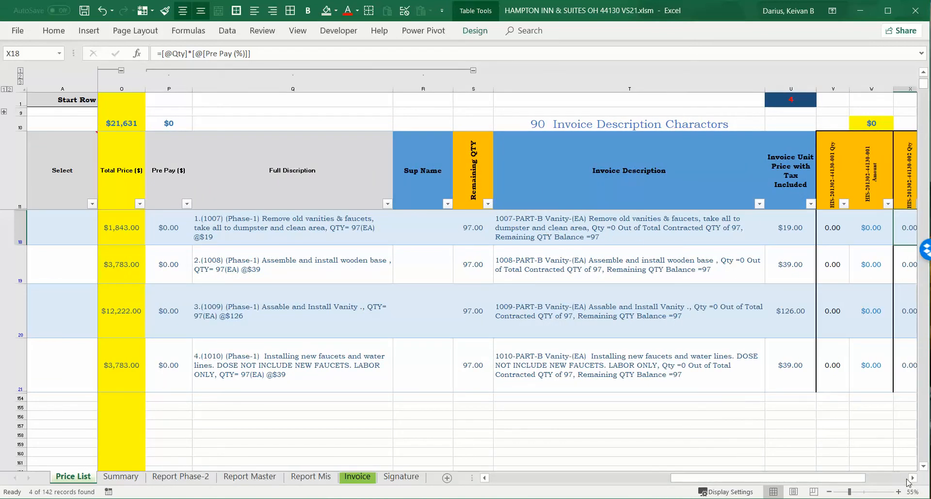
drag(908, 480, 909, 480)
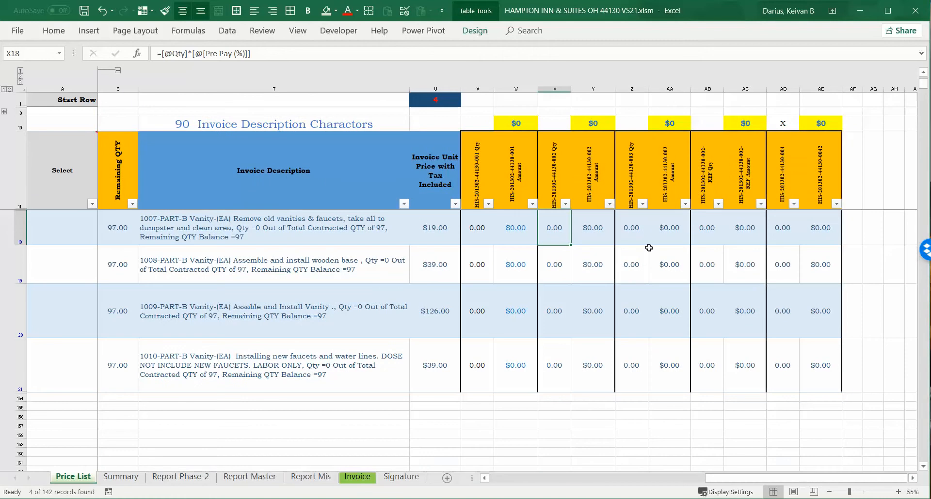
click(501, 100)
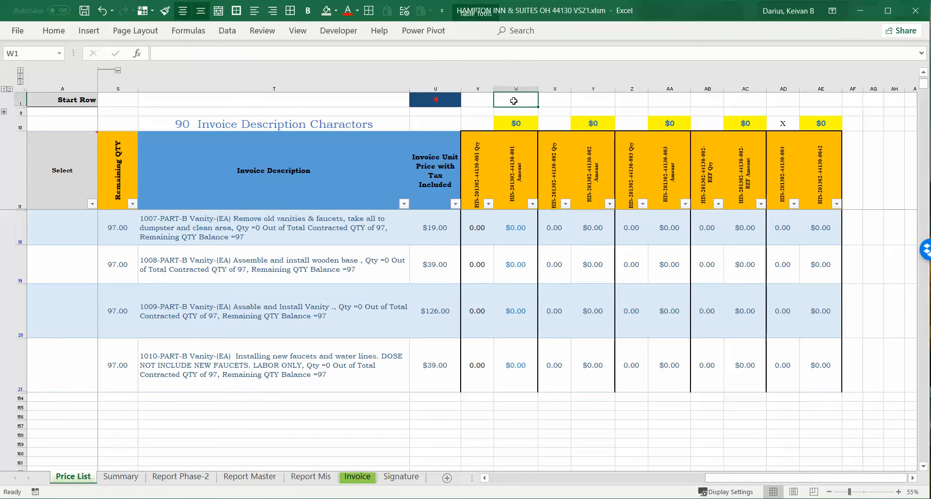
drag(481, 89, 668, 101)
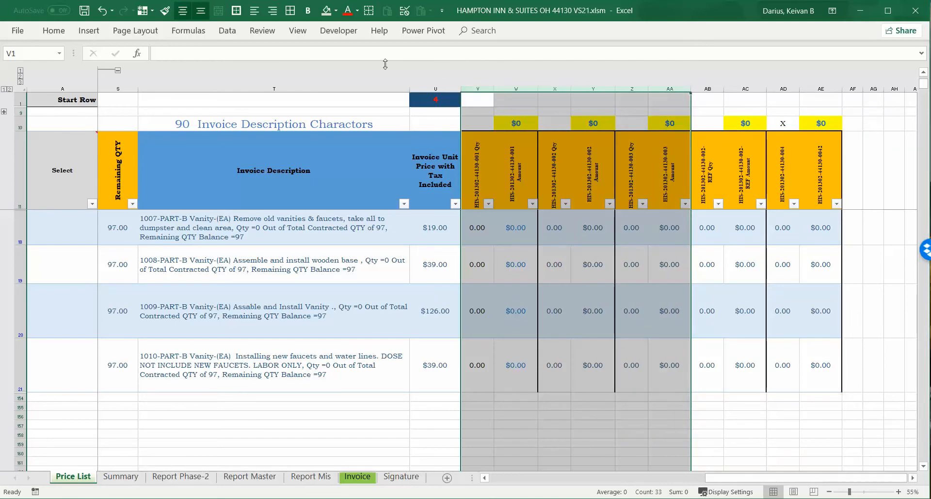
click(227, 30)
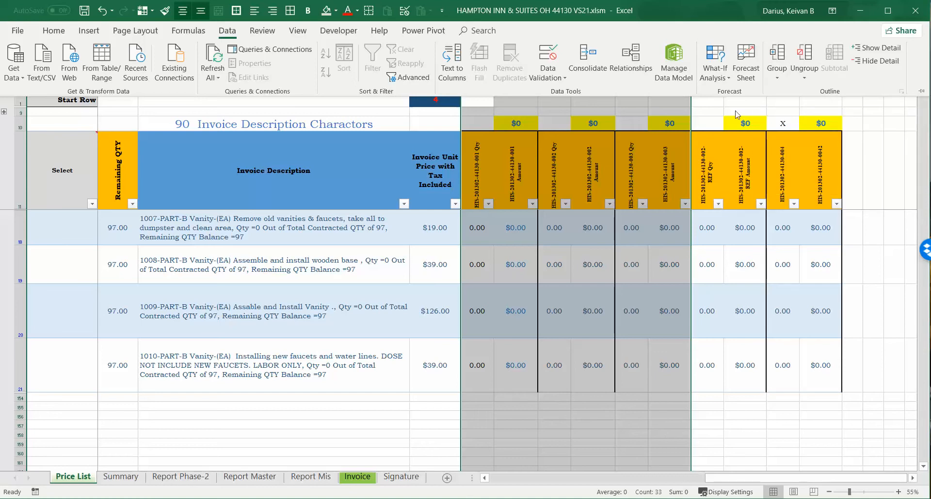
click(775, 54)
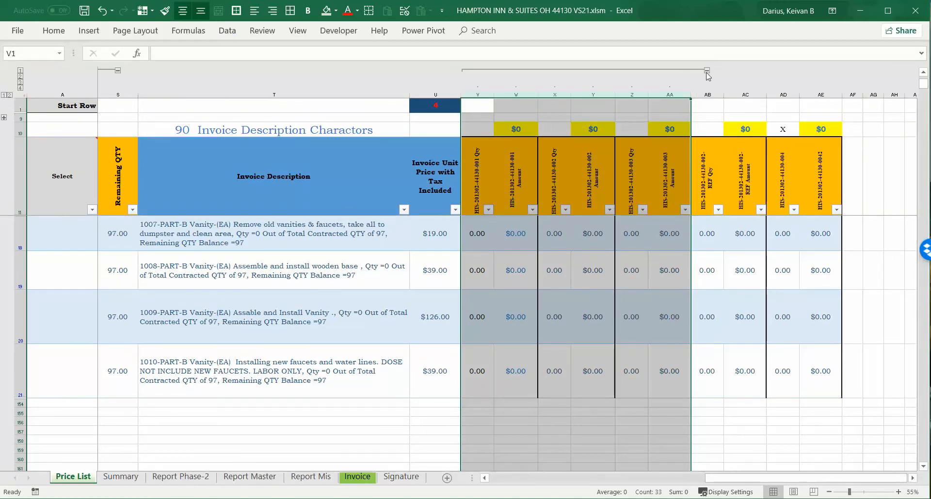
click(707, 71)
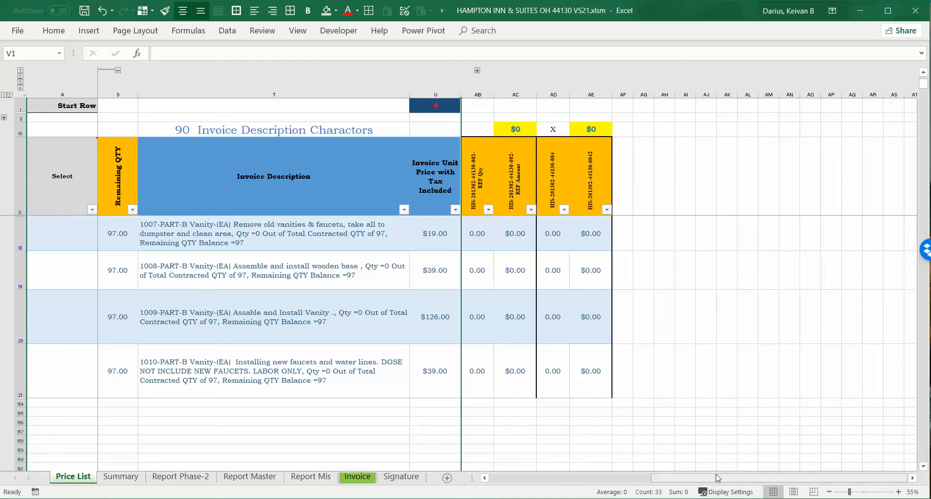
mouse_move(719, 478)
mouse_down()
mouse_move(684, 479)
mouse_move(704, 478)
mouse_up()
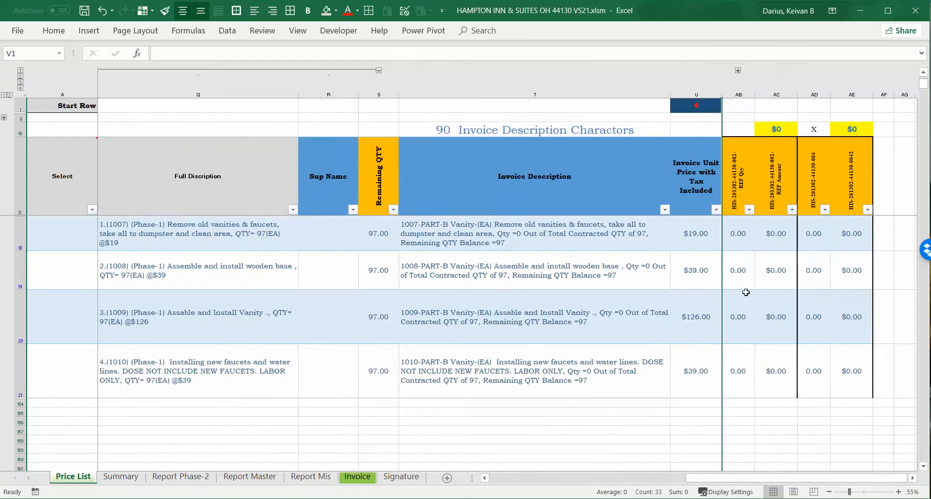
click(826, 248)
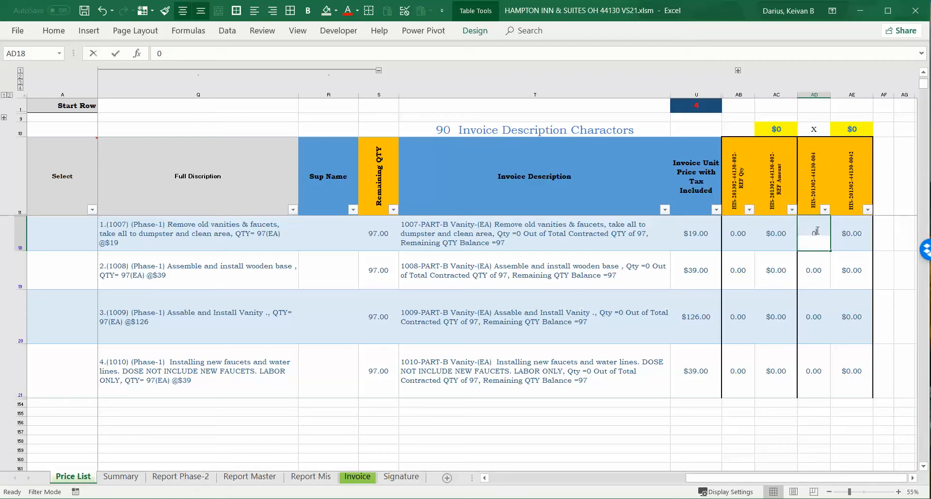
text(28)
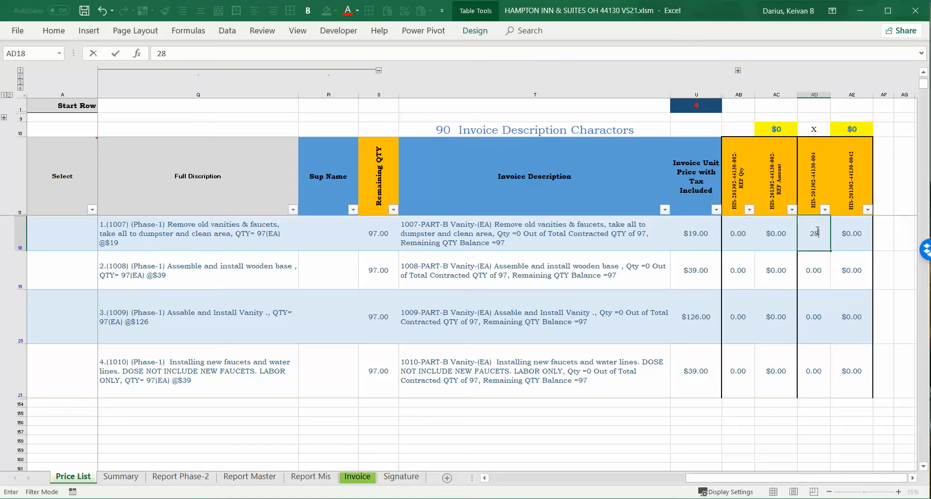
key(Return)
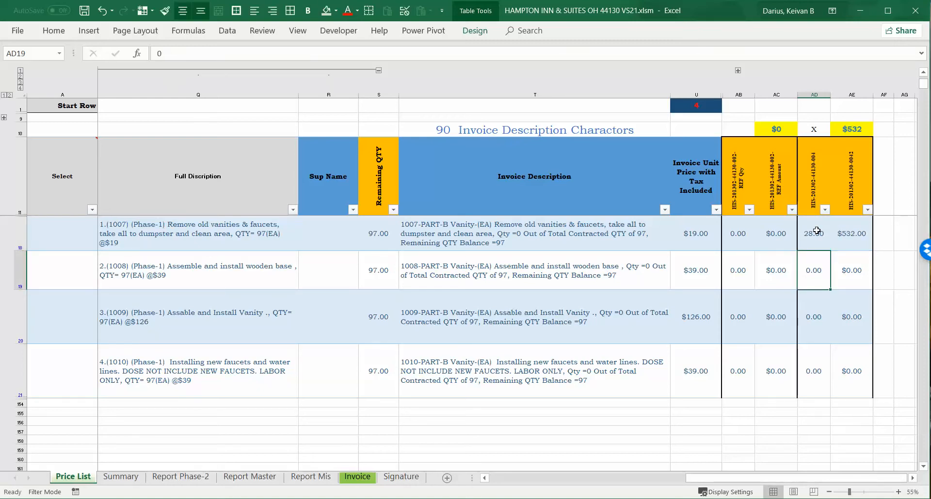
key(Up)
key(Left)
key(Left)
key(Left)
key(Left)
key(Left)
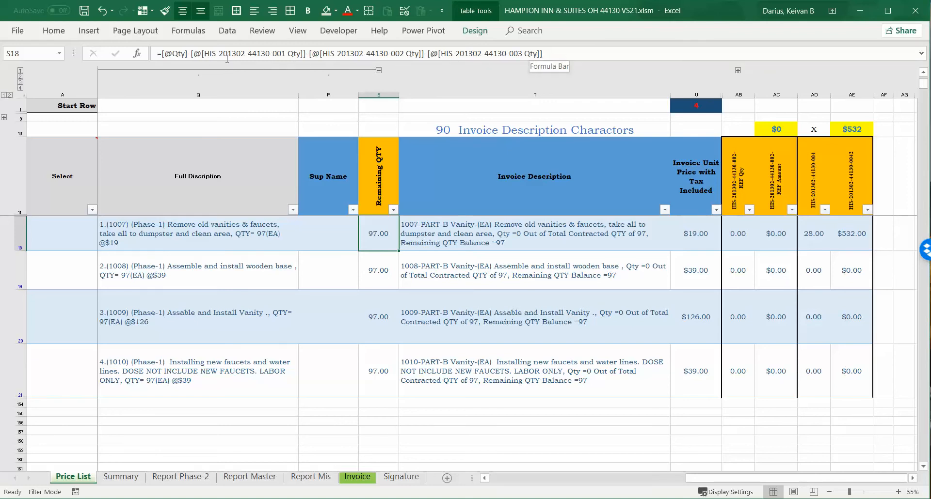
click(560, 54)
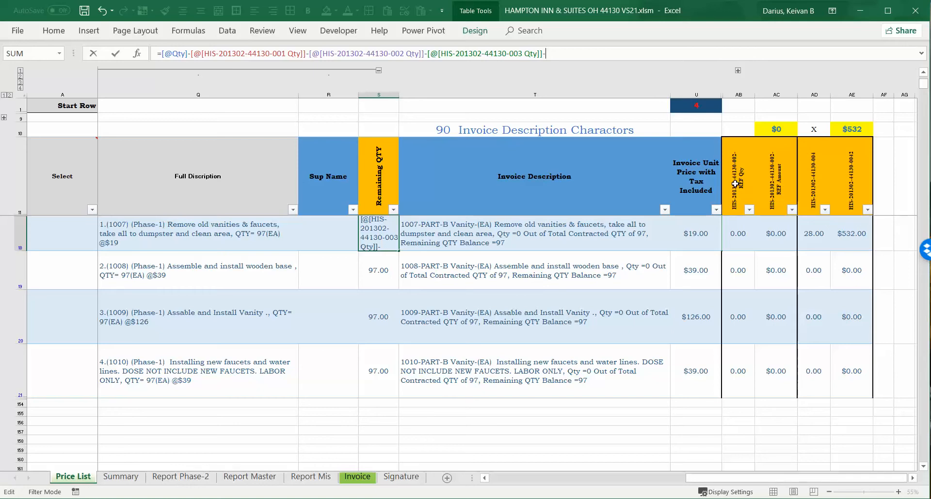
click(739, 234)
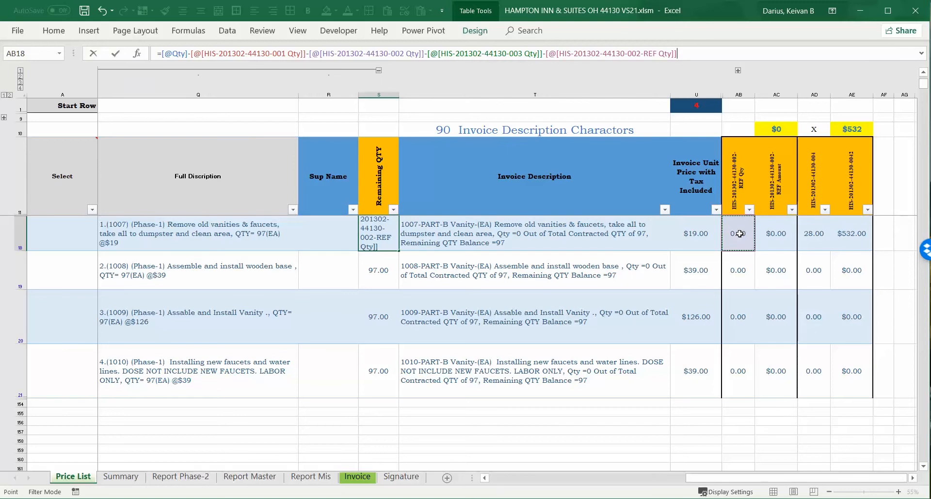
text(-)
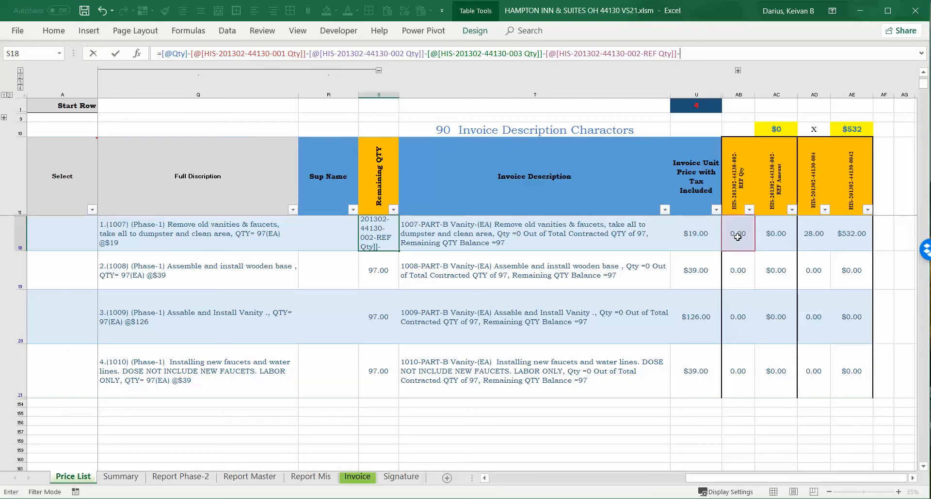
click(815, 235)
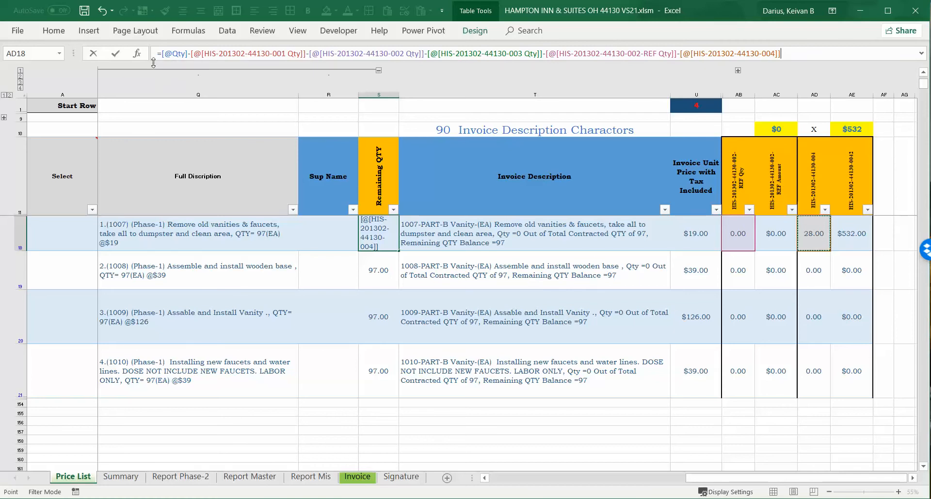
key(Return)
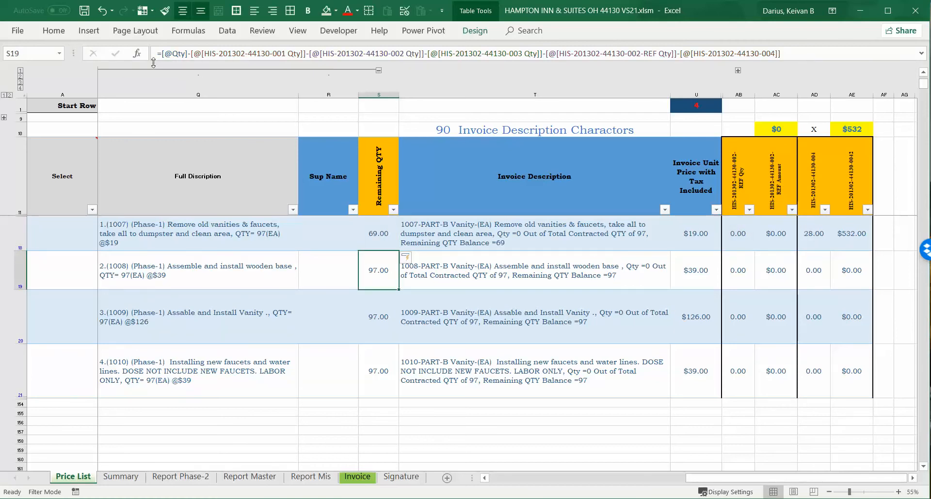
click(816, 234)
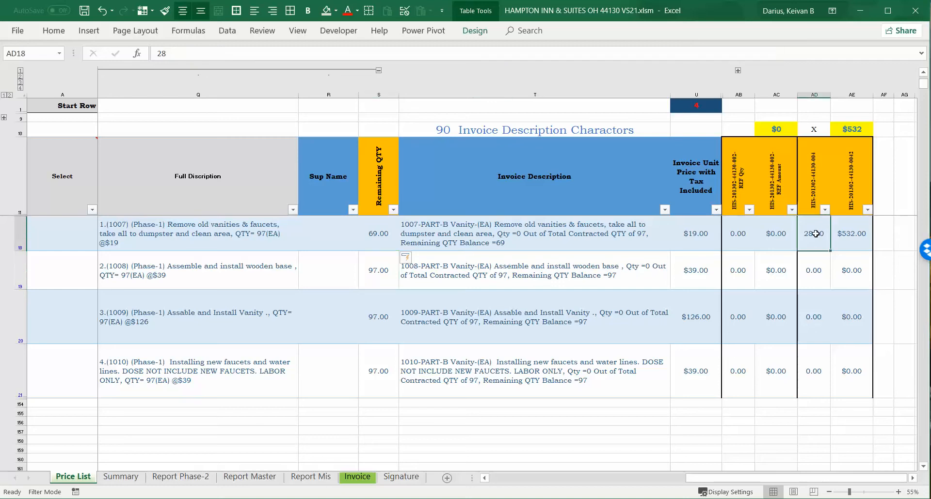
click(384, 235)
click(385, 266)
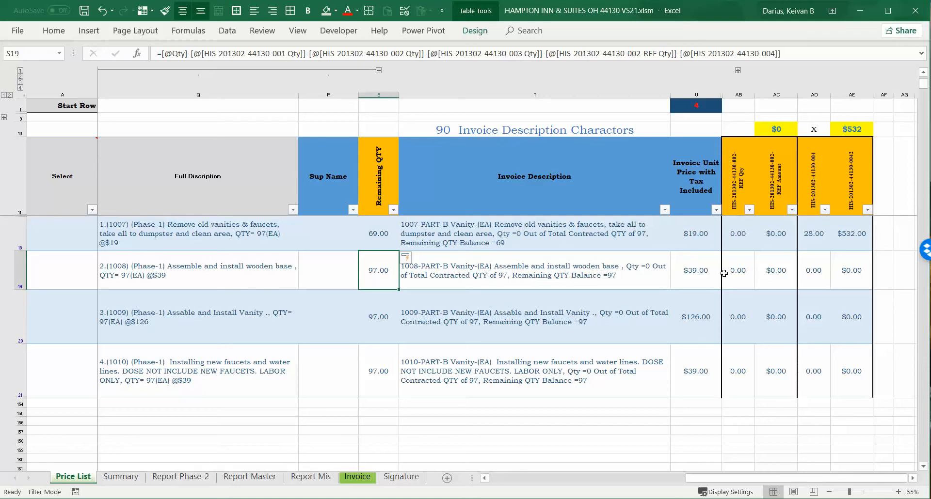
click(822, 278)
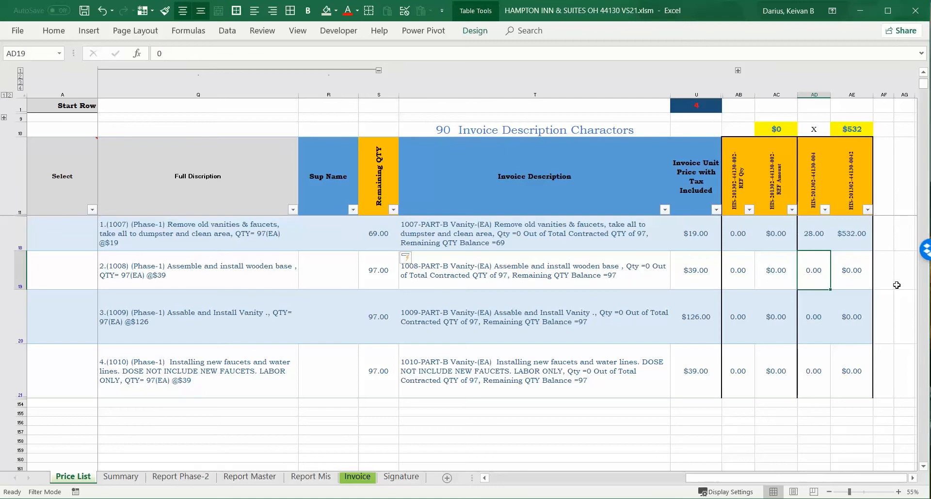
text(28)
key(Return)
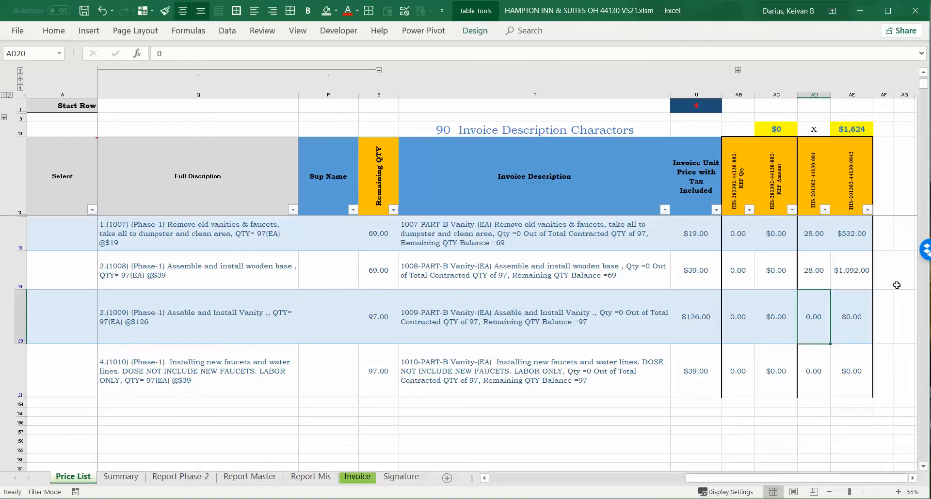
text(28)
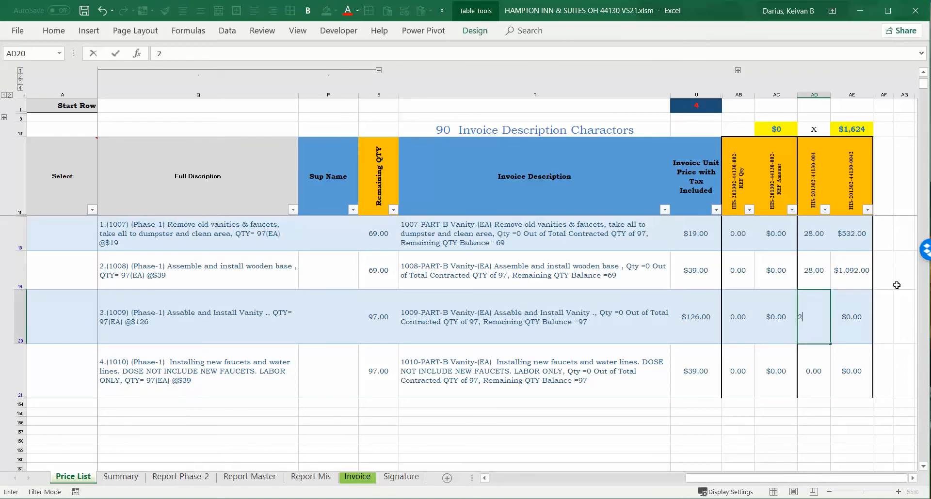
key(Return)
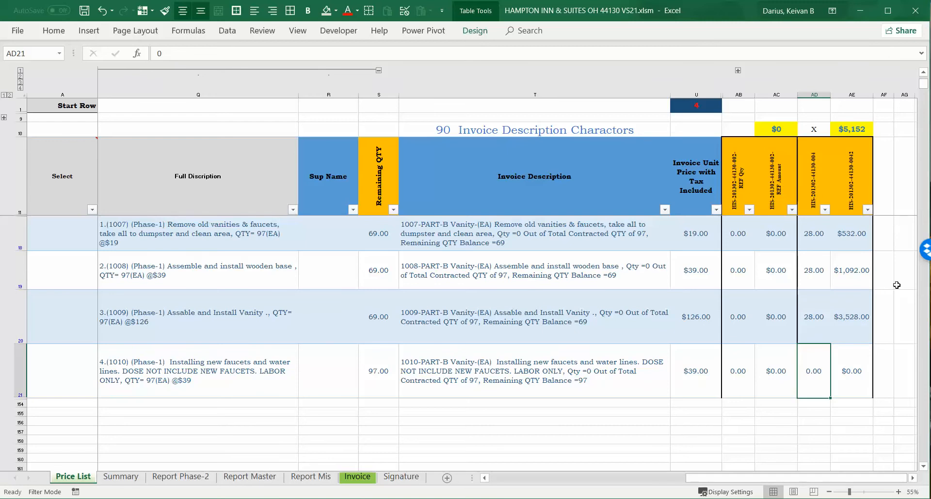
text(28)
key(Return)
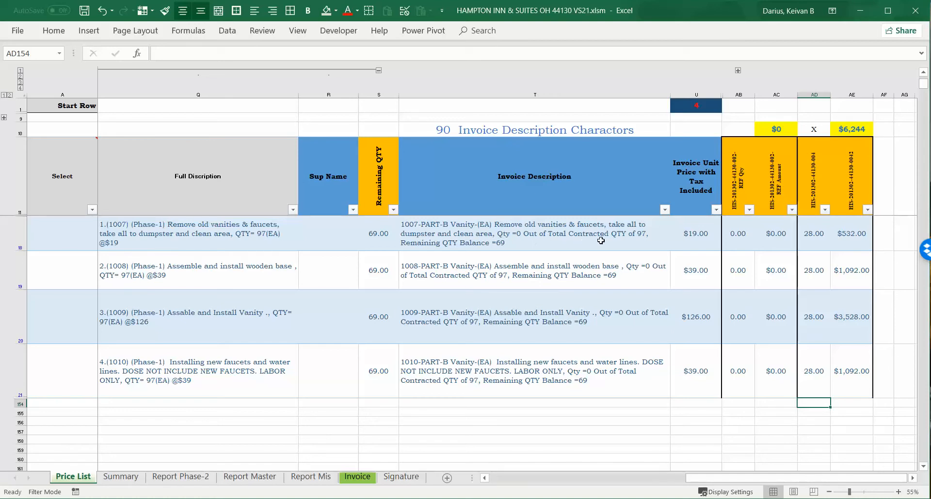
click(582, 240)
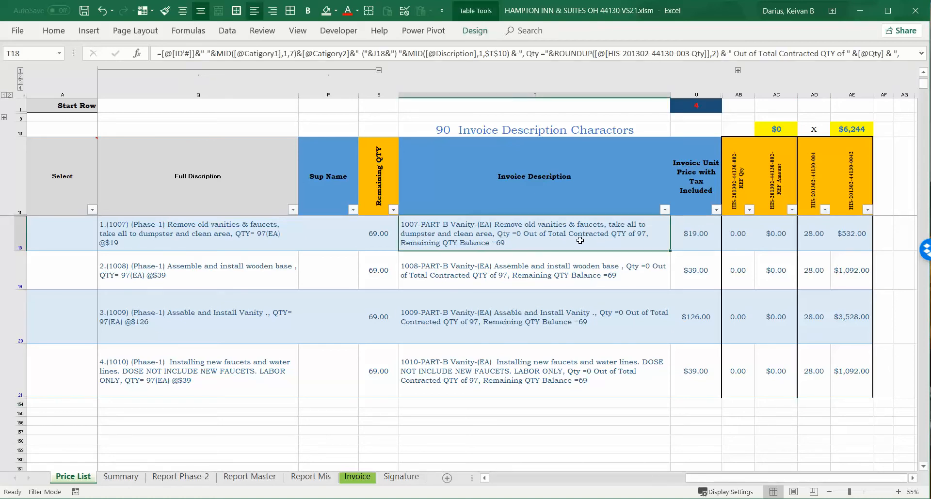
click(921, 53)
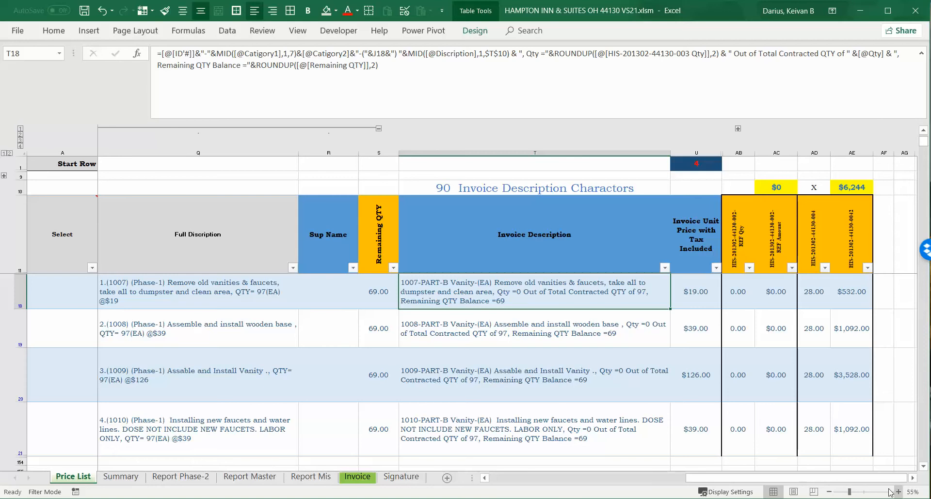
click(911, 353)
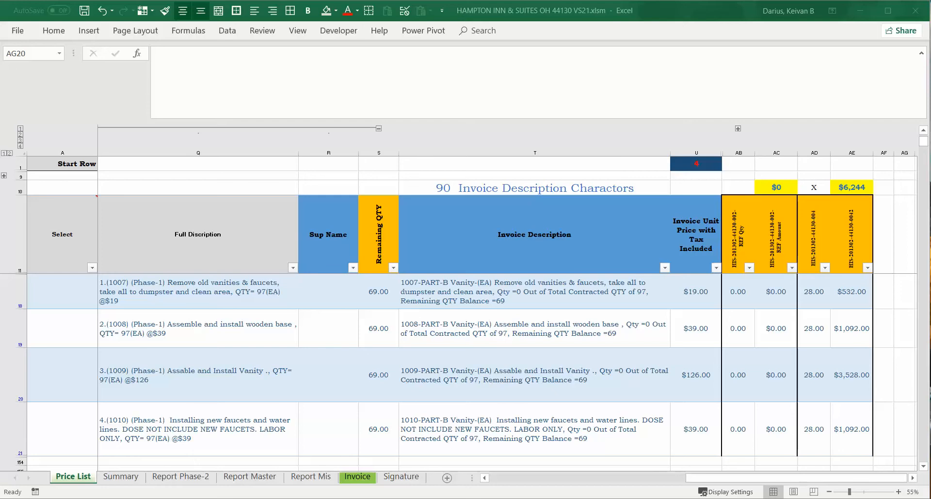
click(601, 331)
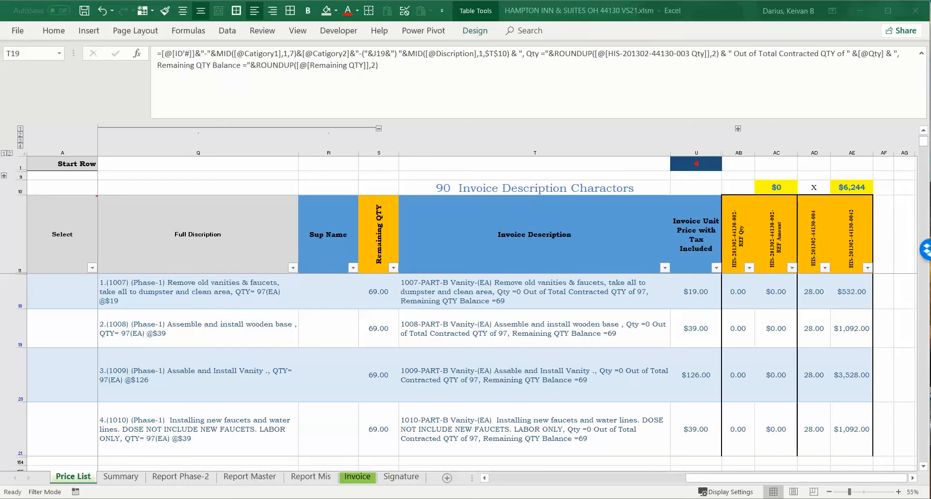
click(590, 295)
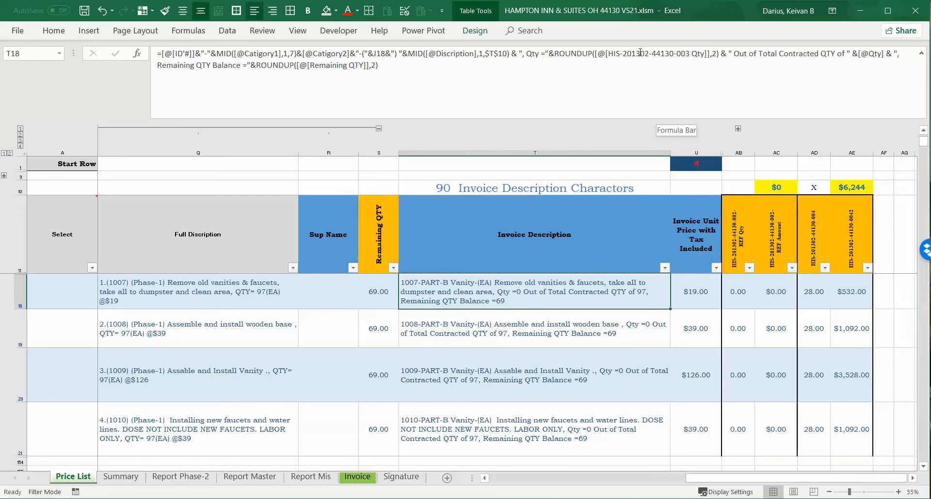
click(689, 54)
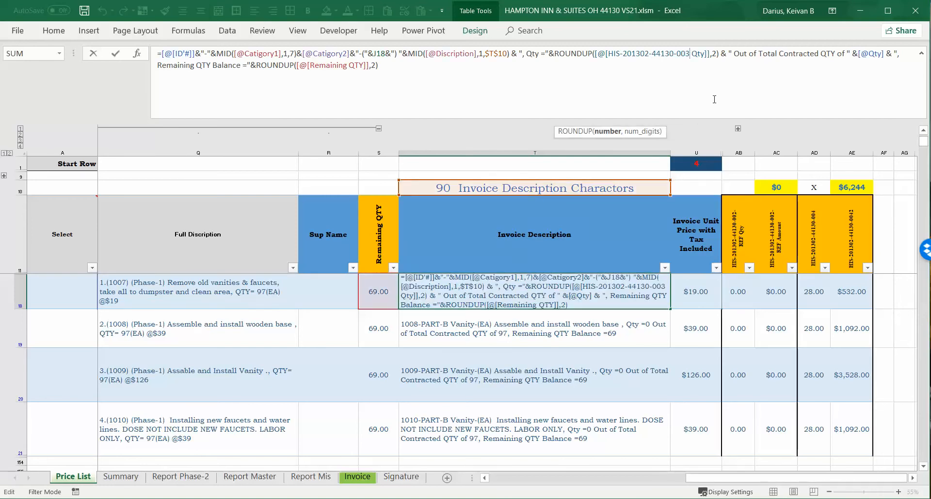
key(BackSpace)
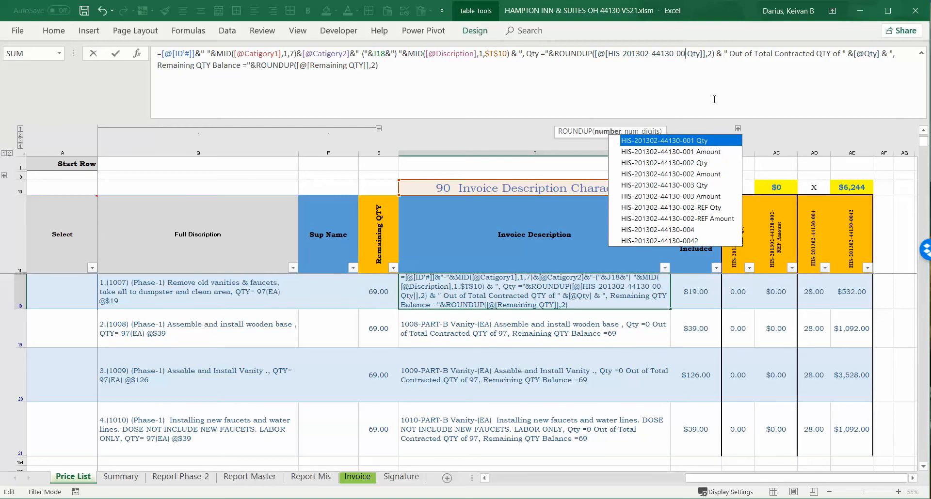
text(4)
key(Return)
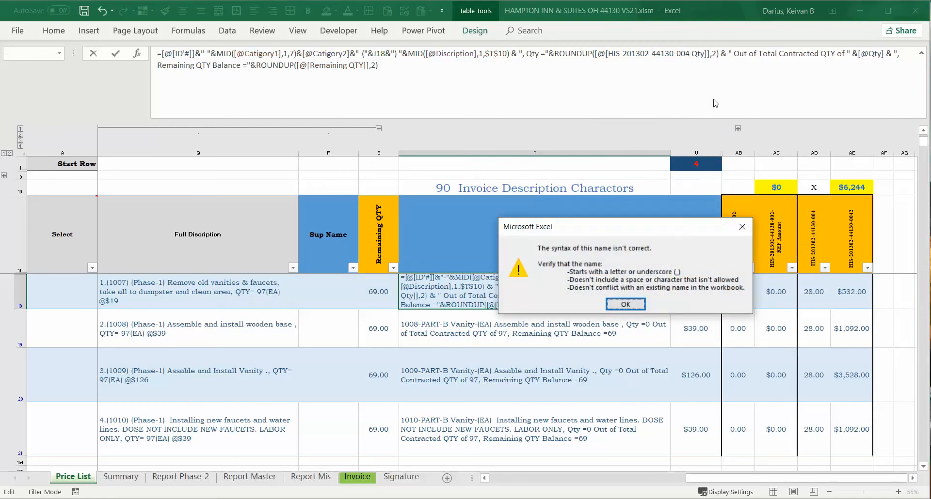
key(Return)
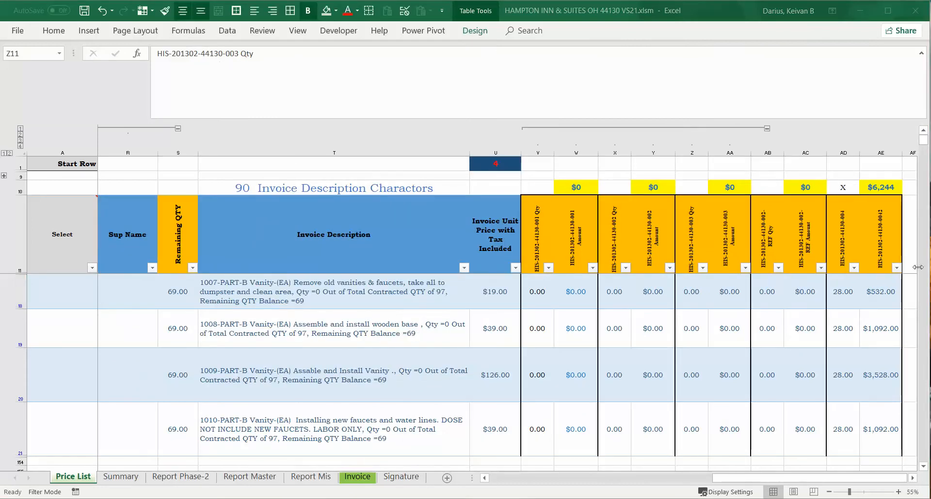
click(844, 233)
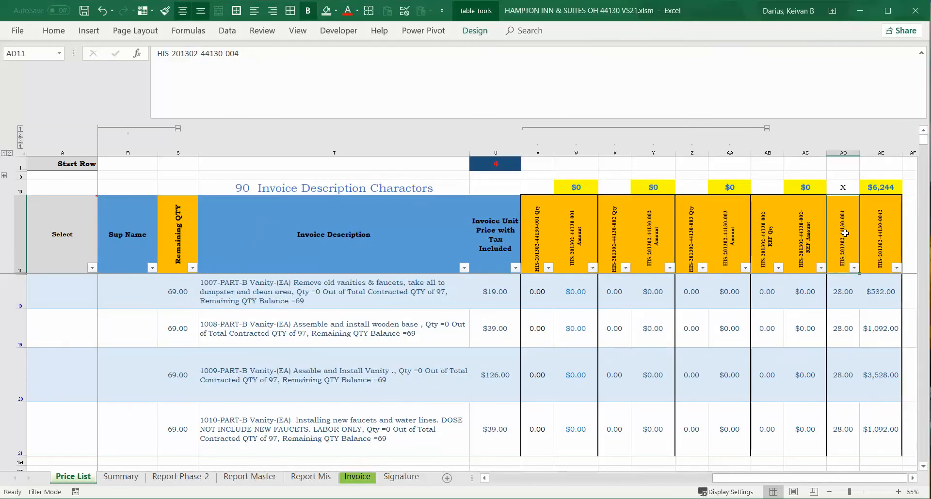
click(698, 228)
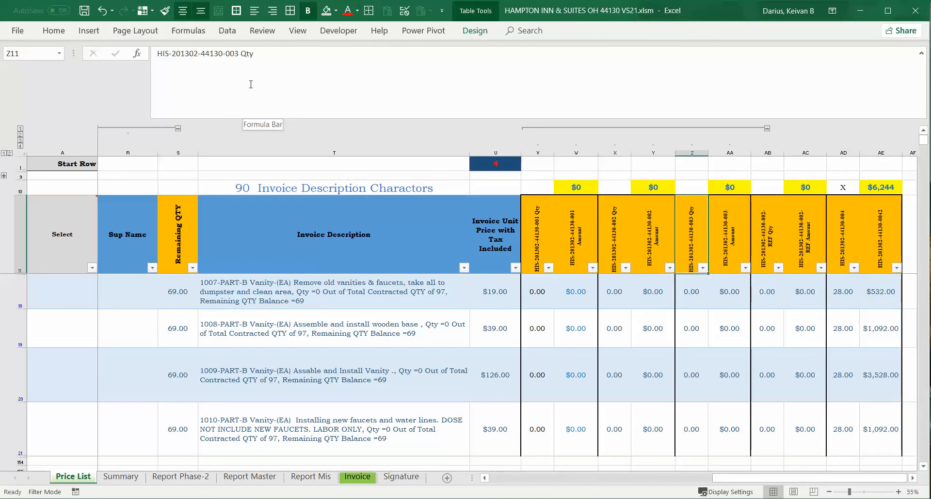
click(722, 257)
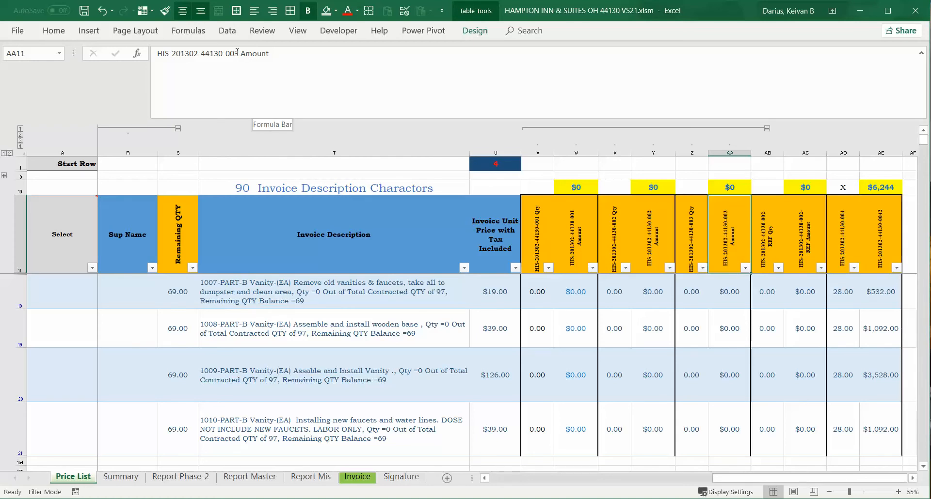
click(846, 230)
click(296, 59)
text(q)
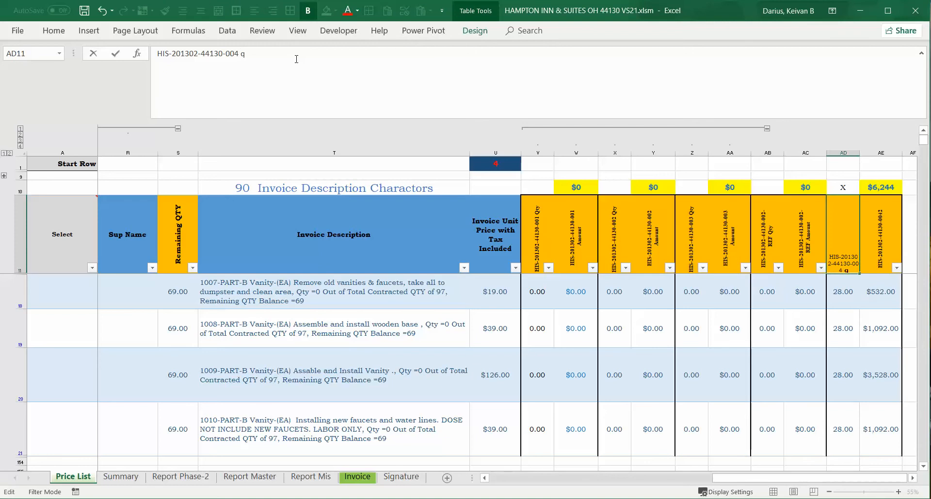
key(Escape)
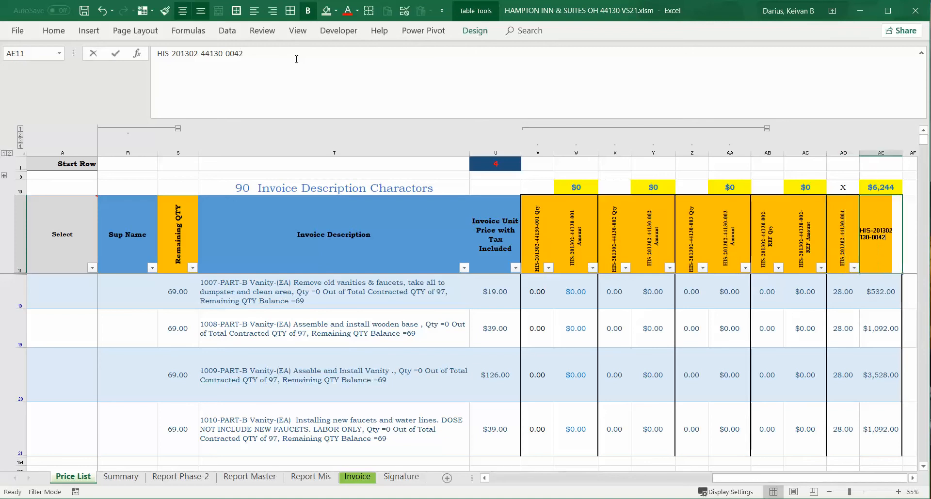
key(Right)
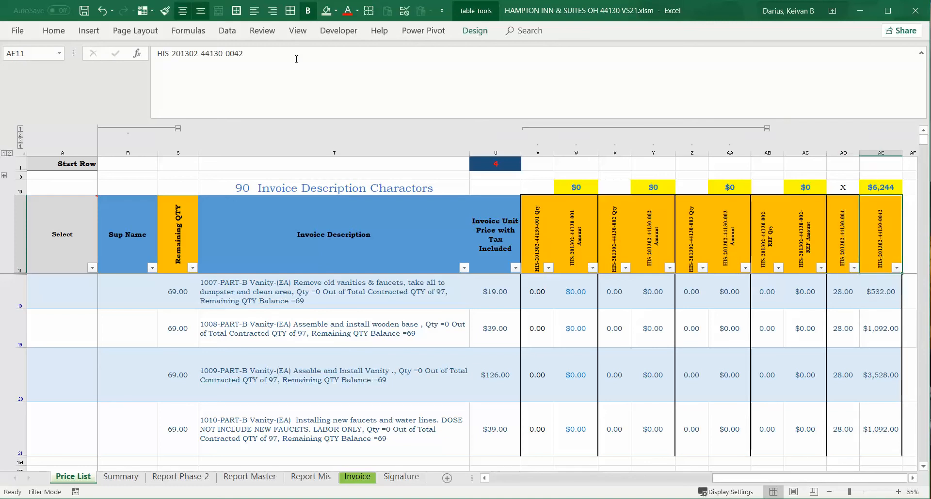
click(845, 238)
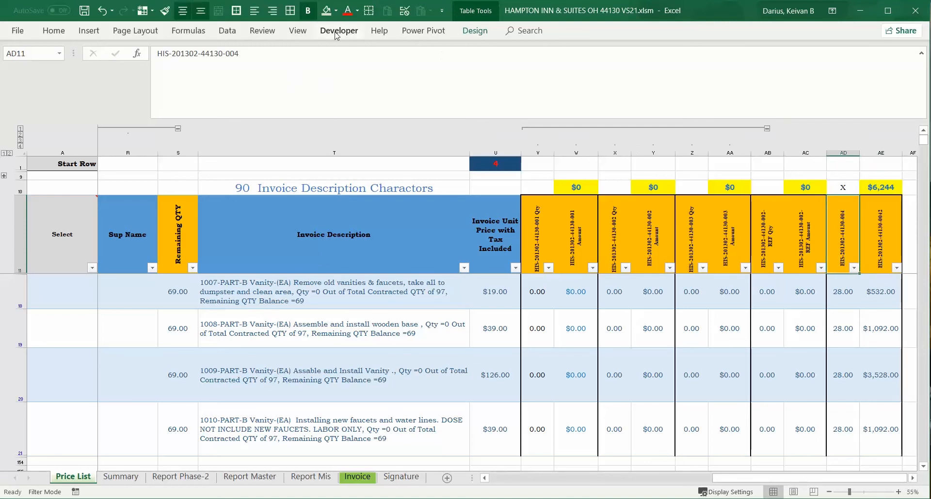
click(305, 51)
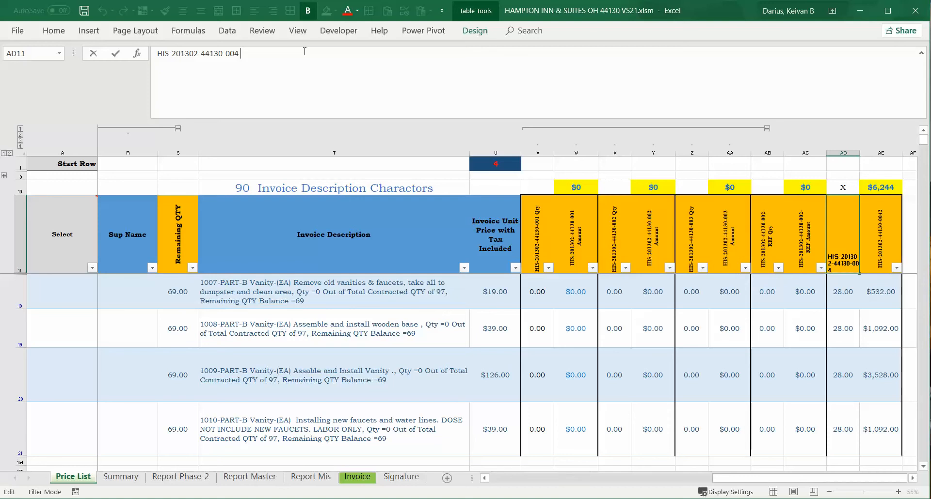
text(Qty)
key(Return)
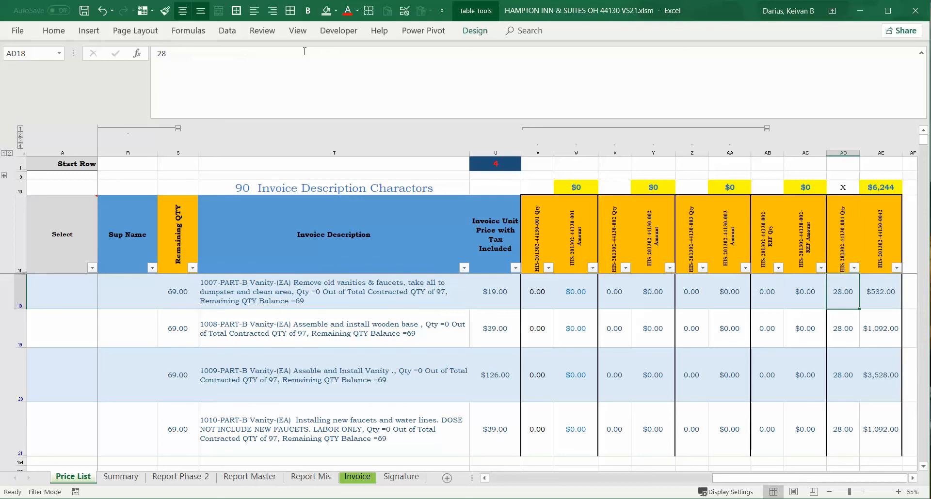
key(Up)
key(Right)
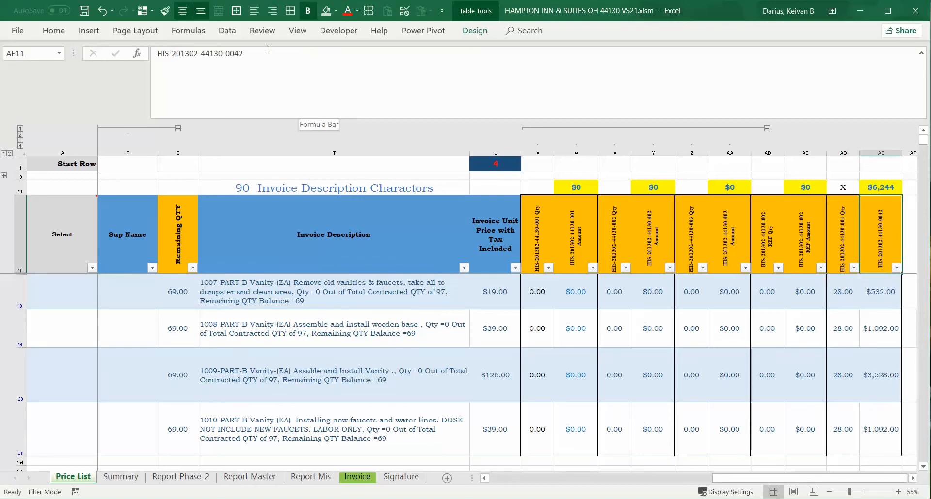
click(269, 51)
text(A)
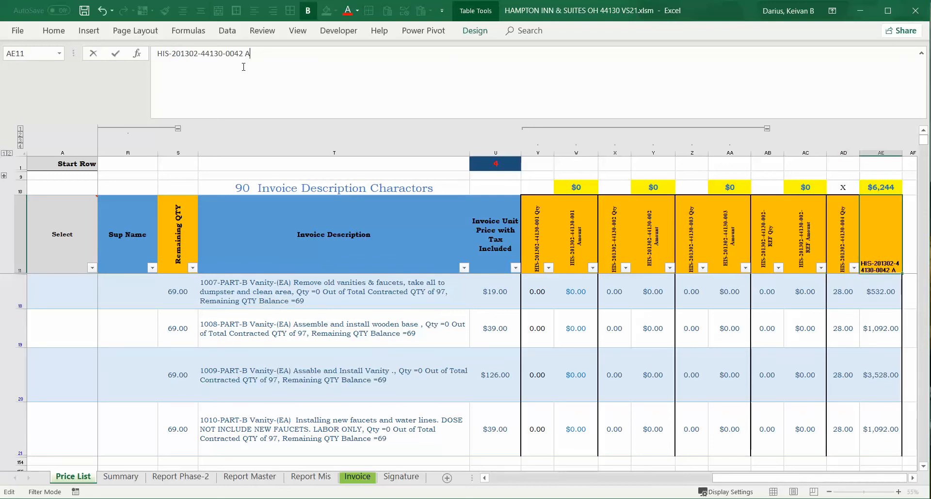
text(mount)
key(Return)
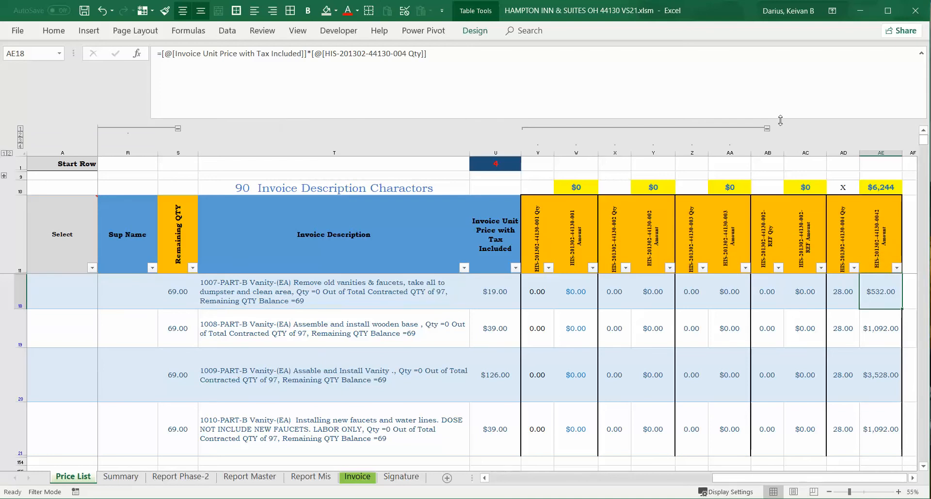
click(767, 128)
click(407, 292)
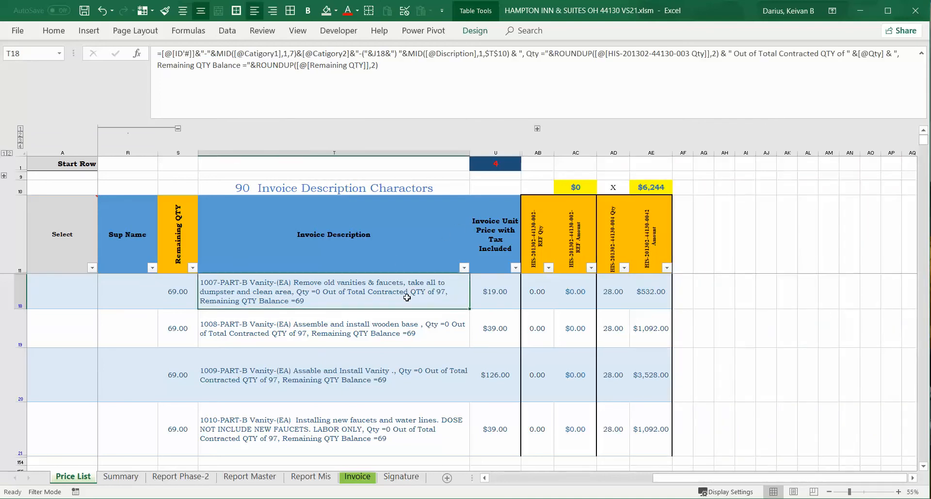
click(690, 53)
key(BackSpace)
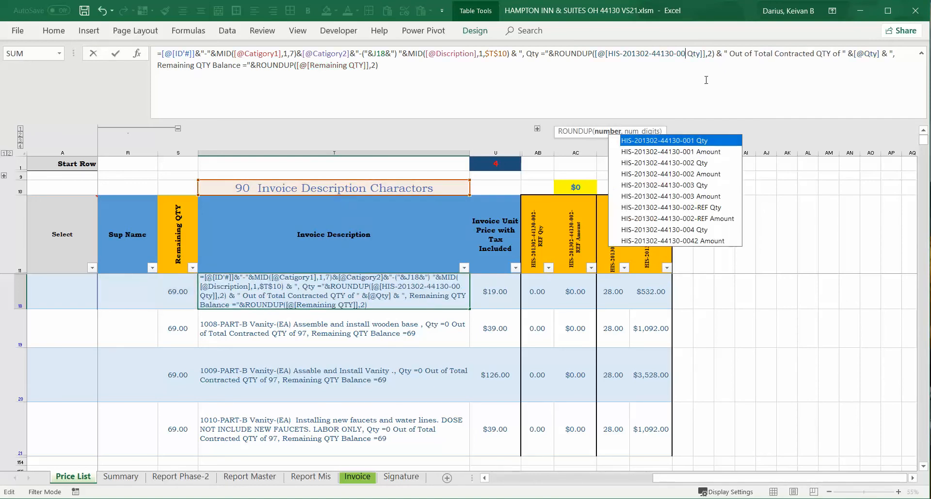
text(4)
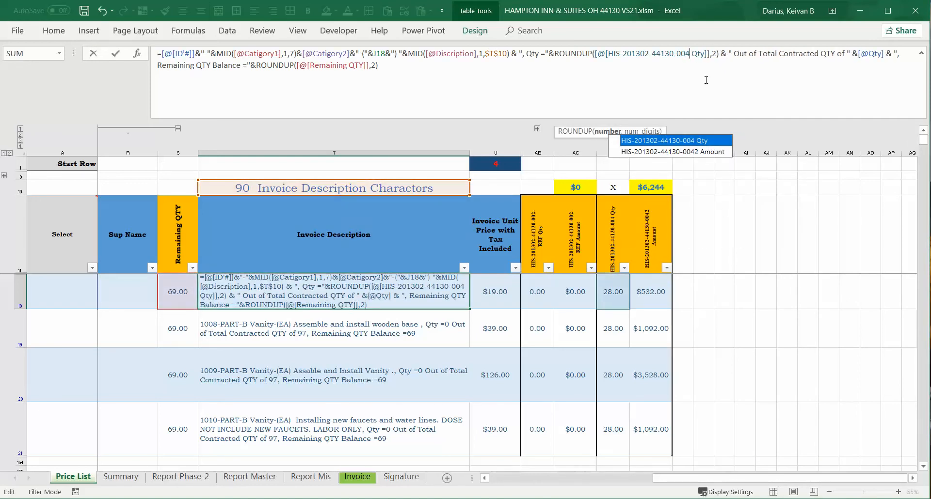
key(Return)
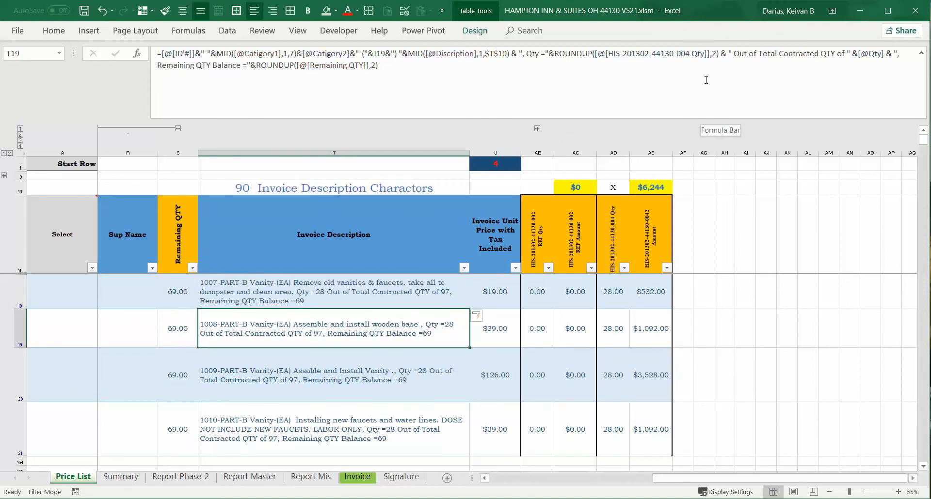
key(Up)
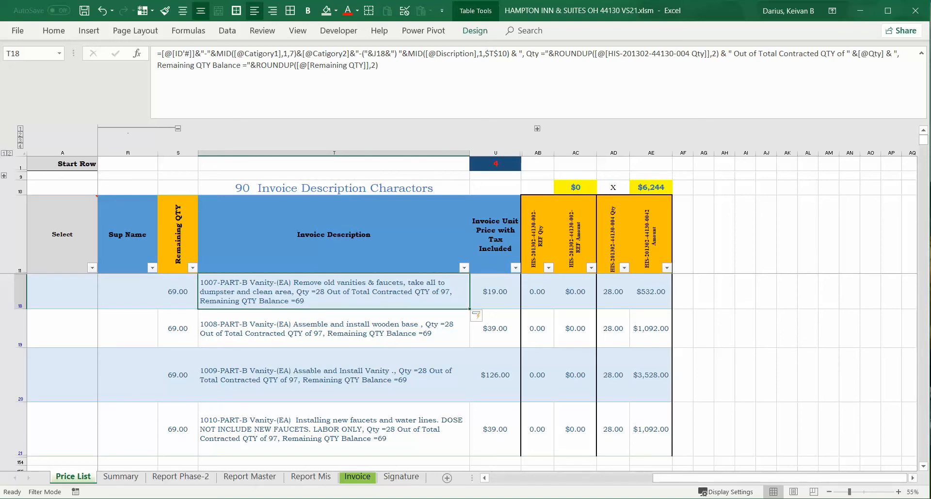
Step: Switch to the Rose Construction Invoice Tracker VS03 workbook and open its Invoice sheet
click(1, 252)
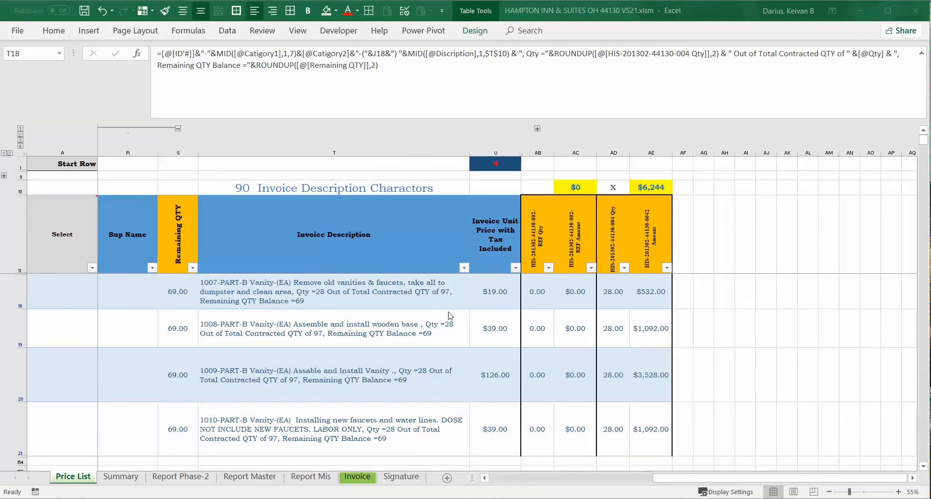
click(416, 328)
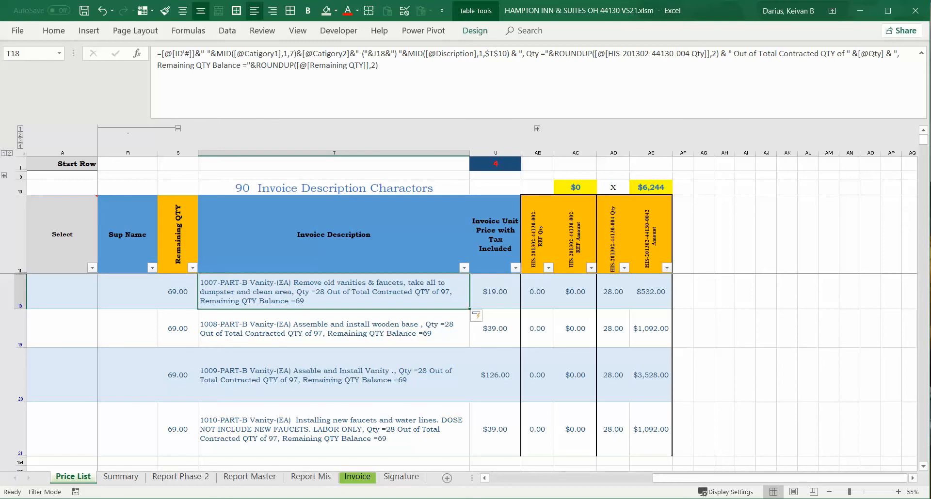
drag(0, 60, 653, 48)
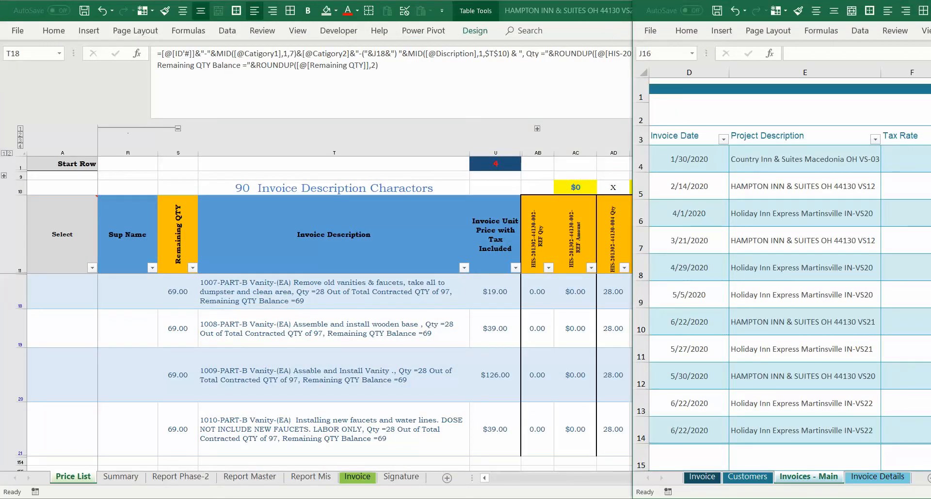
key(ctrl+shift+F1)
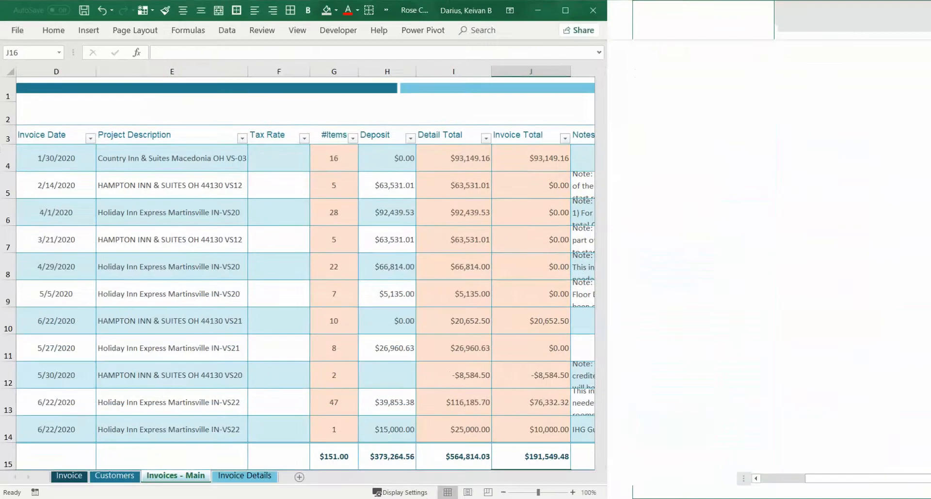
click(419, 193)
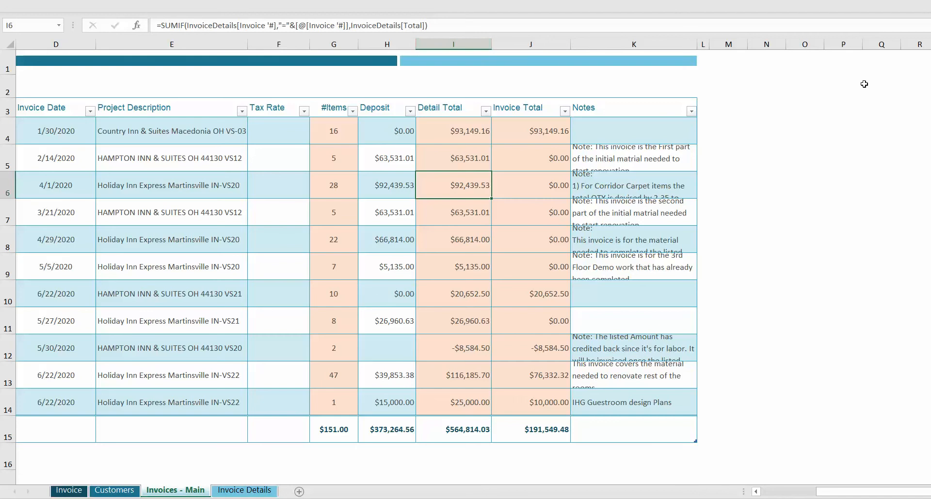
click(864, 6)
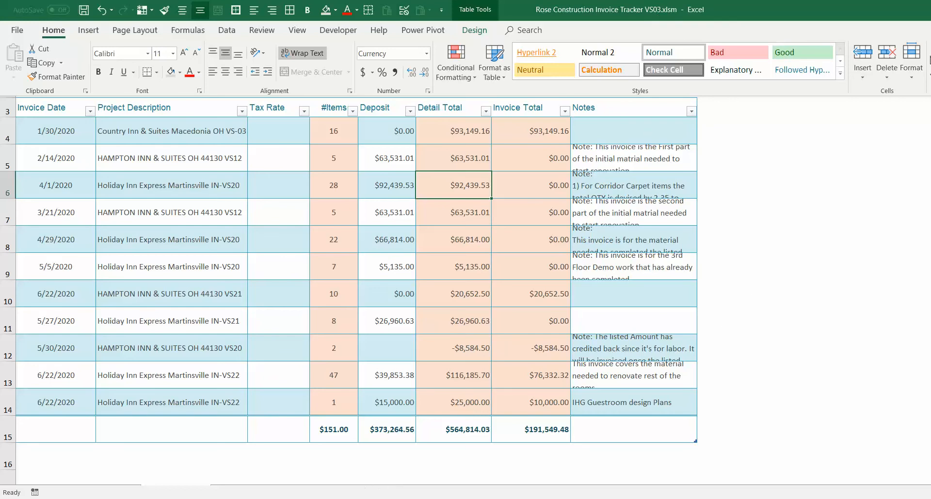
click(281, 462)
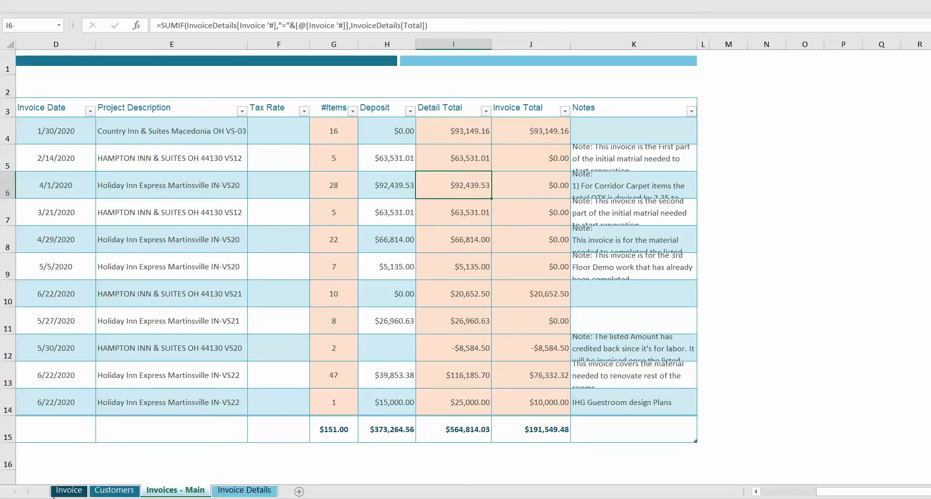
click(73, 493)
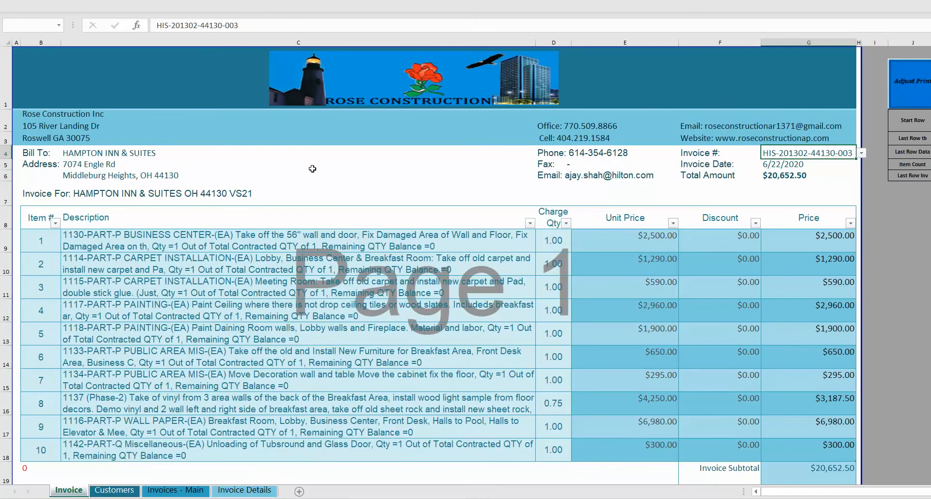
Step: Review the records on the Customers sheet and the invoice list on the Invoices - Main sheet
click(114, 491)
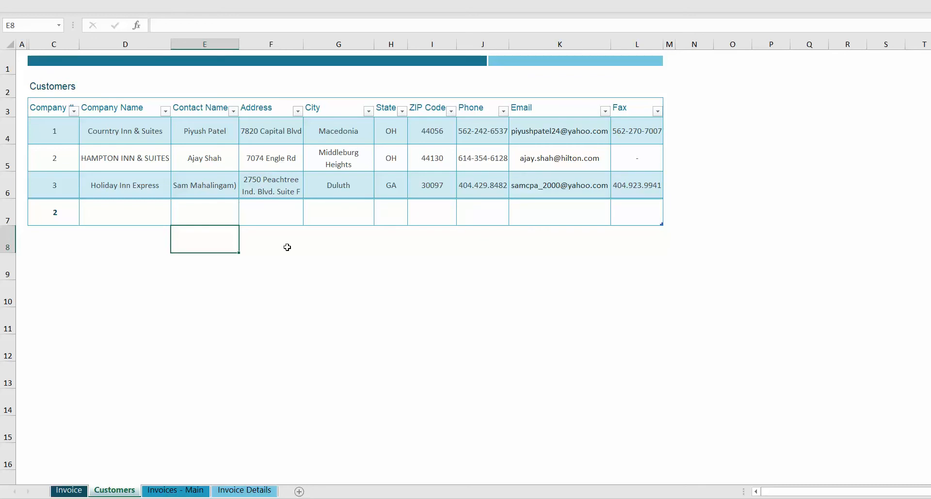
click(188, 490)
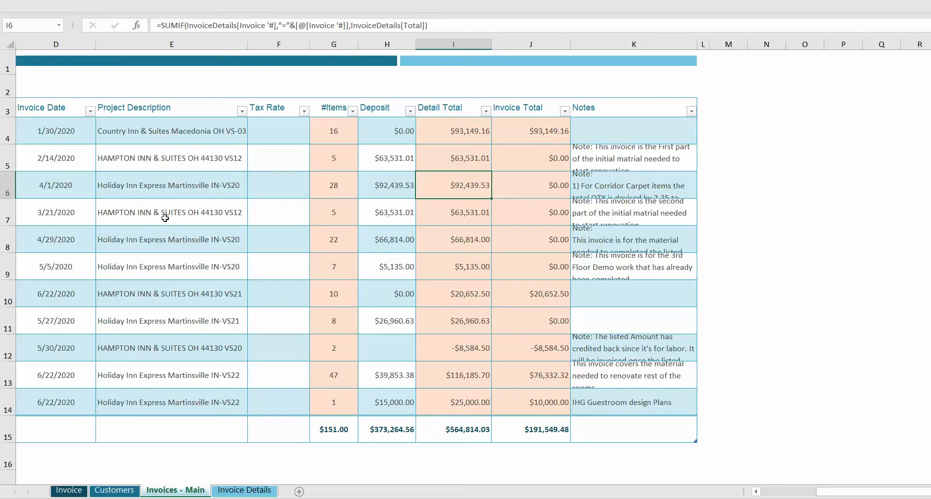
scroll(205, 327, down, 5)
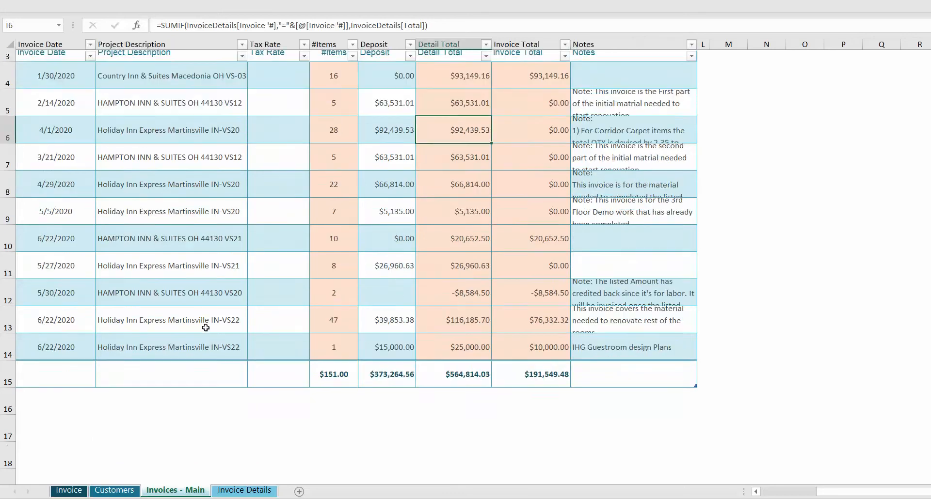
scroll(205, 328, up, 5)
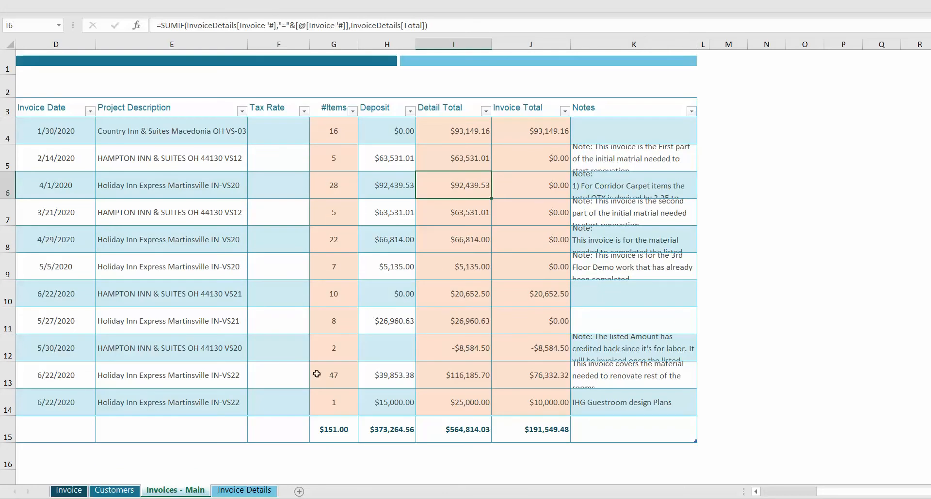
Step: Open the Invoice Details sheet and clear the Invoice # filter to show every invoice's line items
click(245, 490)
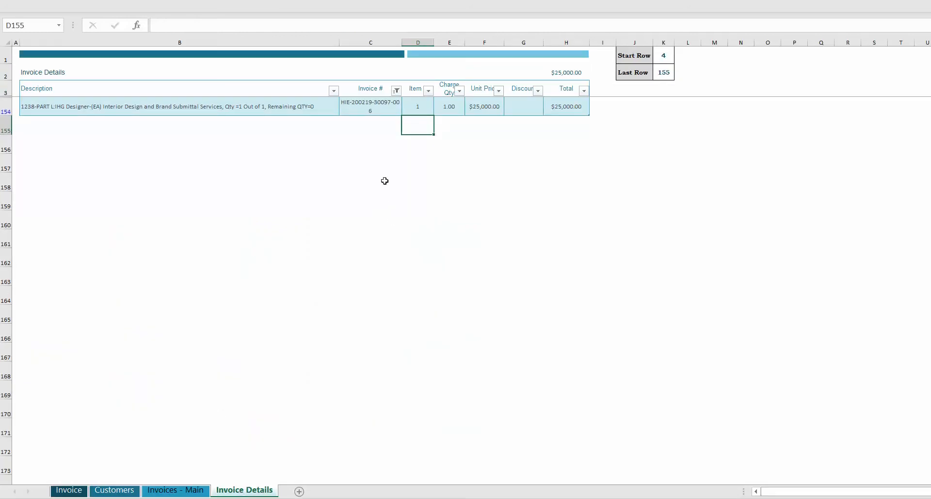
click(396, 91)
click(293, 149)
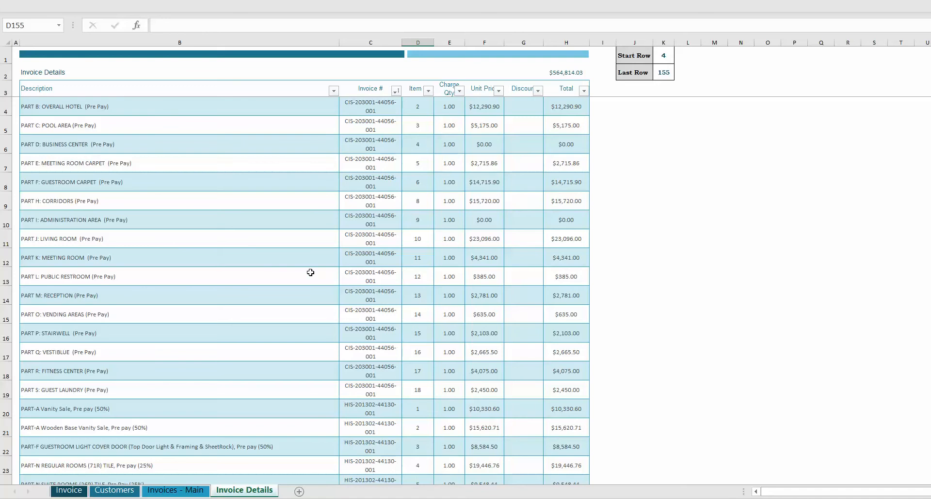
scroll(305, 267, down, 9)
scroll(305, 266, down, 20)
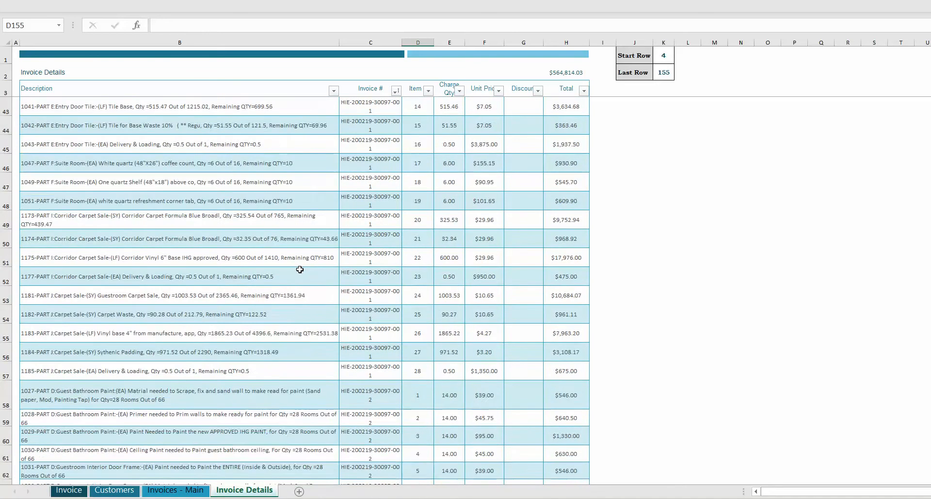
scroll(301, 270, down, 16)
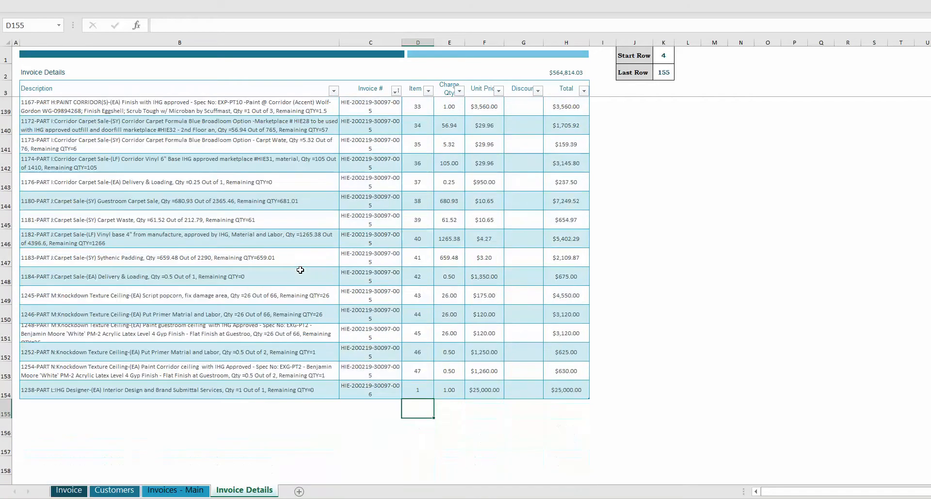
scroll(300, 274, up, 4)
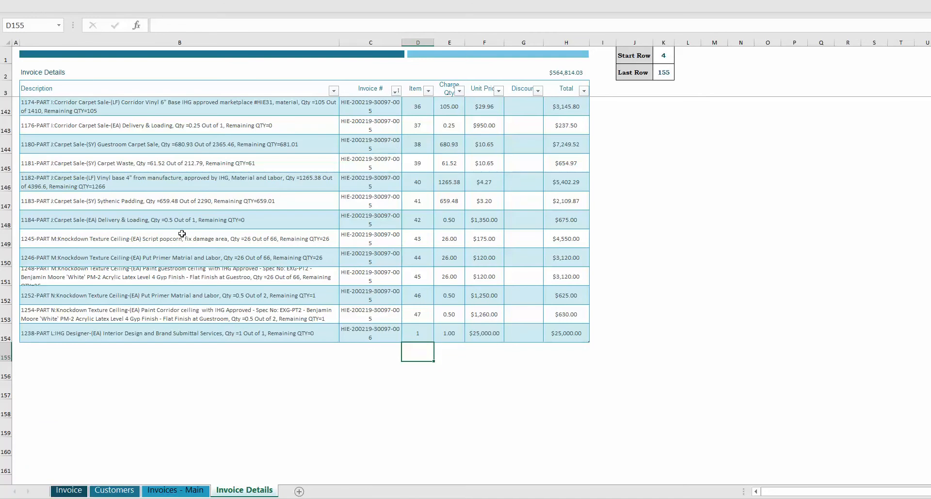
scroll(383, 166, up, 8)
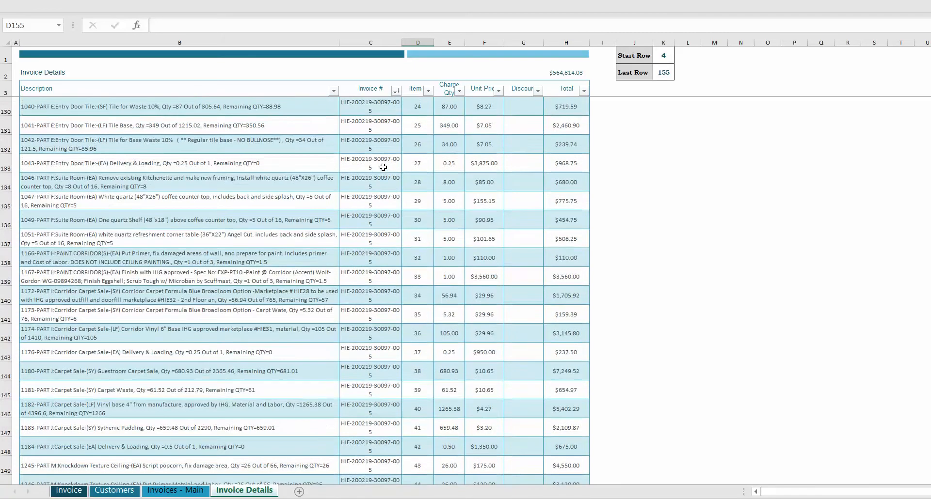
scroll(354, 152, up, 8)
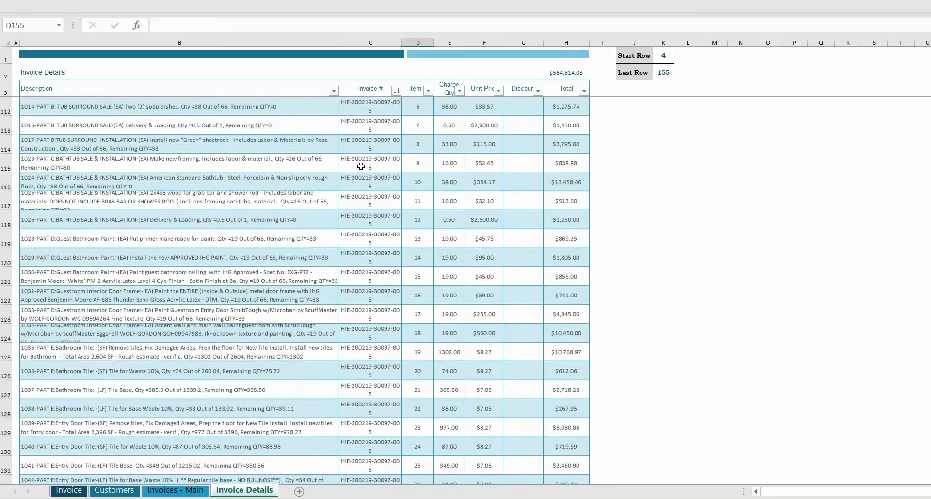
scroll(362, 178, up, 20)
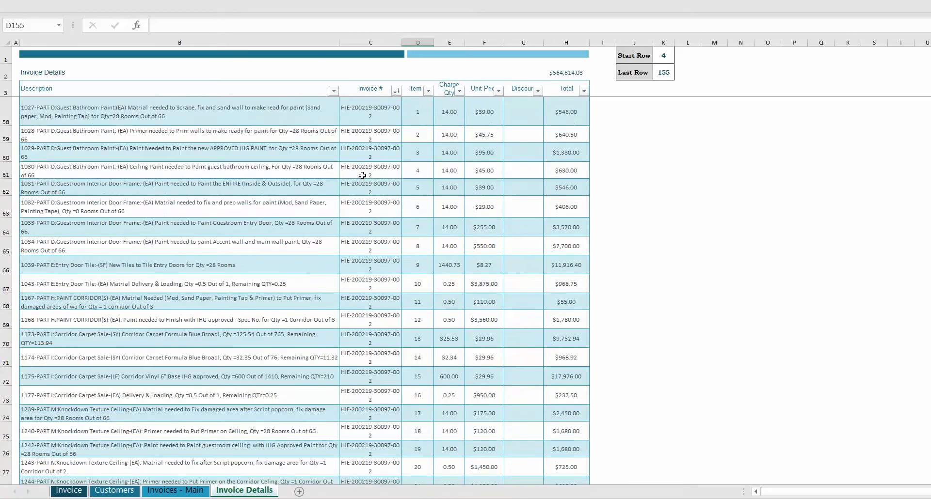
scroll(366, 172, up, 4)
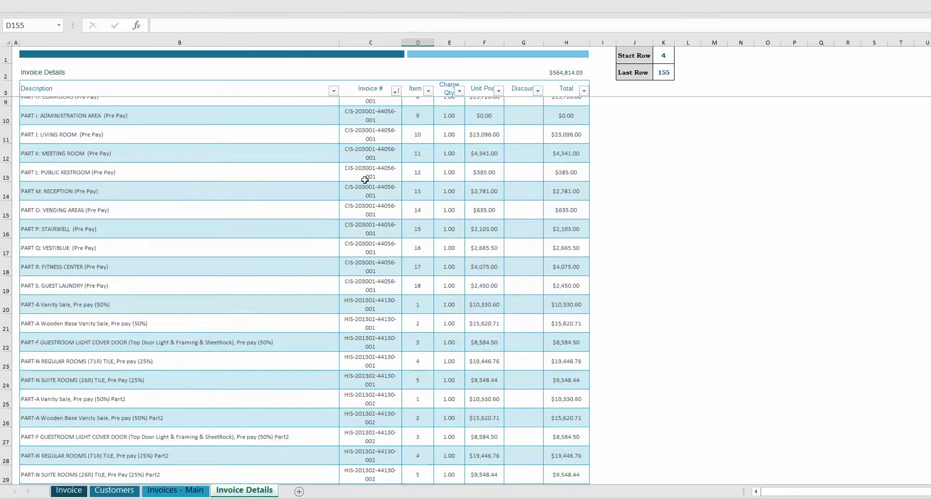
scroll(362, 242, down, 1)
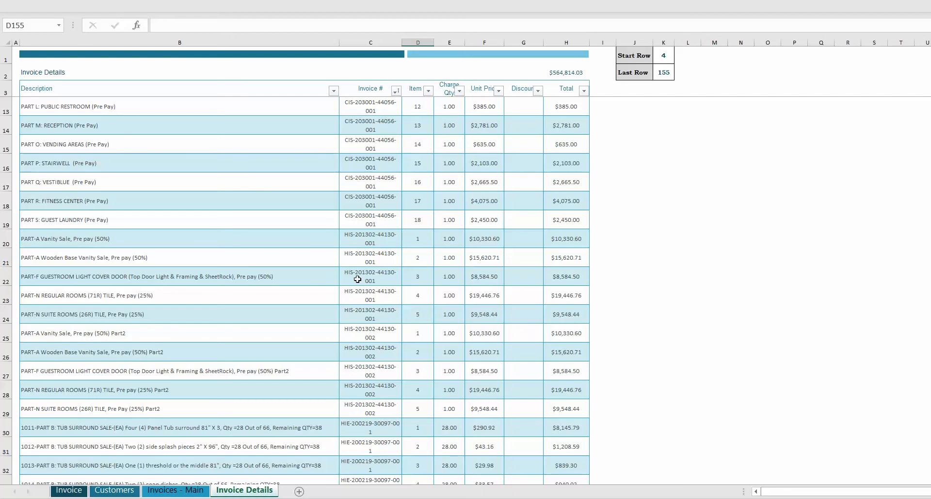
click(358, 279)
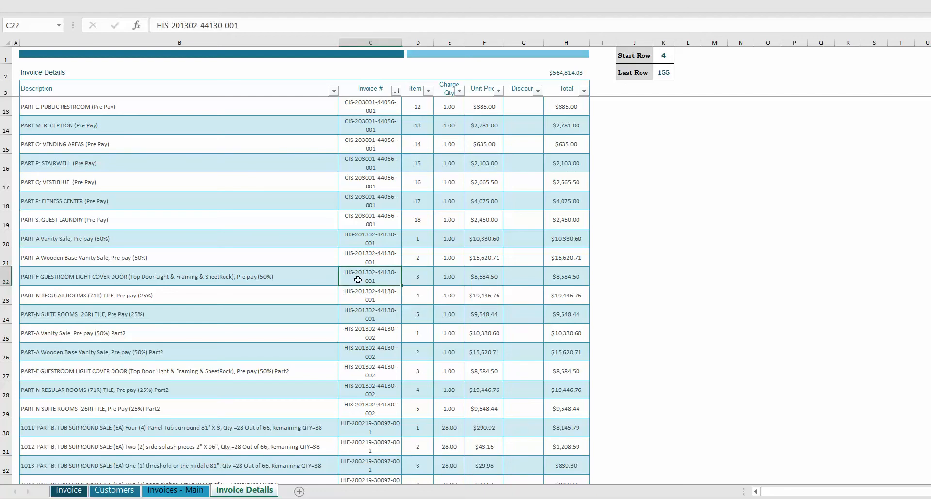
scroll(361, 281, down, 20)
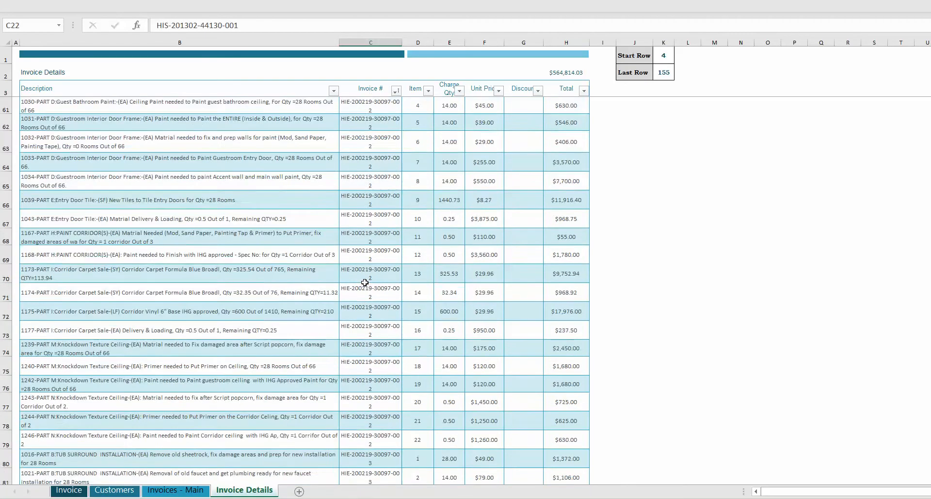
scroll(368, 282, down, 19)
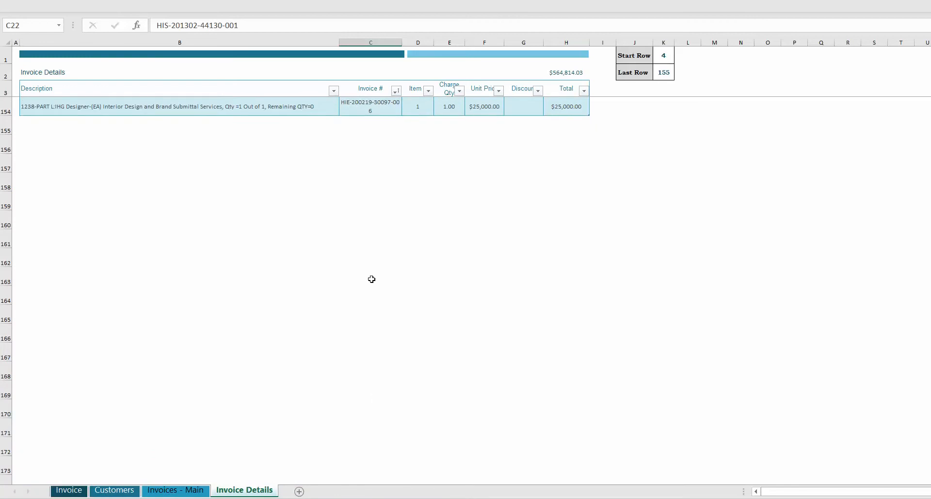
click(370, 239)
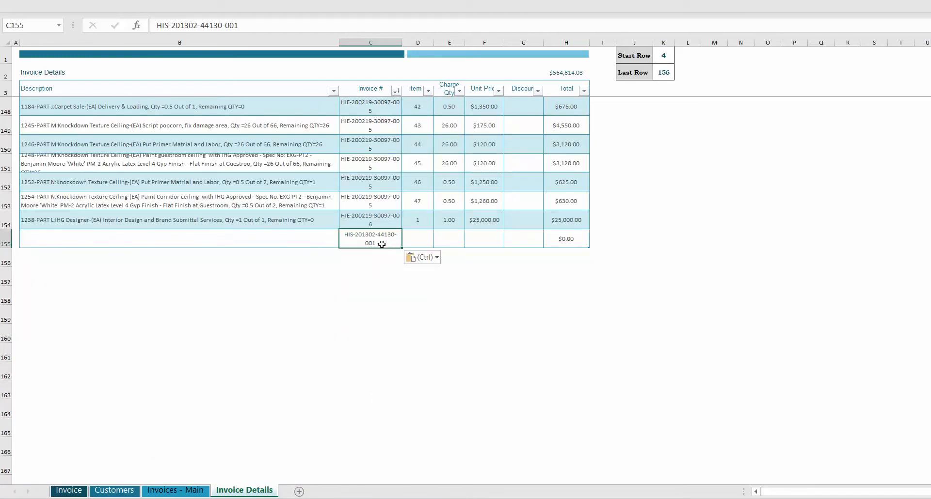
double_click(382, 244)
click(382, 241)
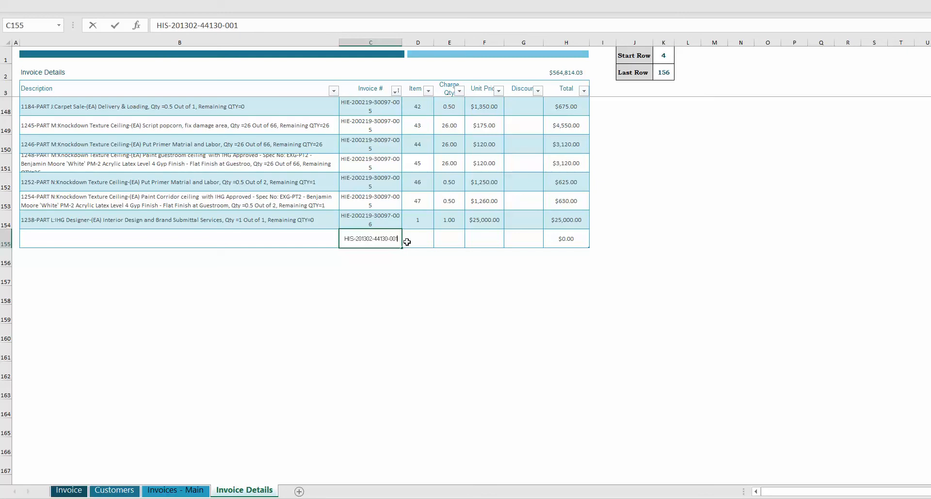
key(BackSpace)
text(4)
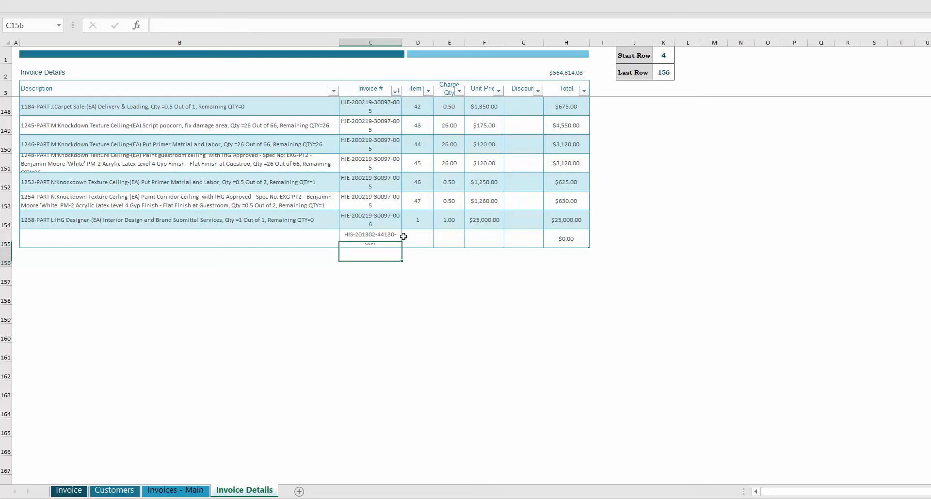
key(Return)
key(Down)
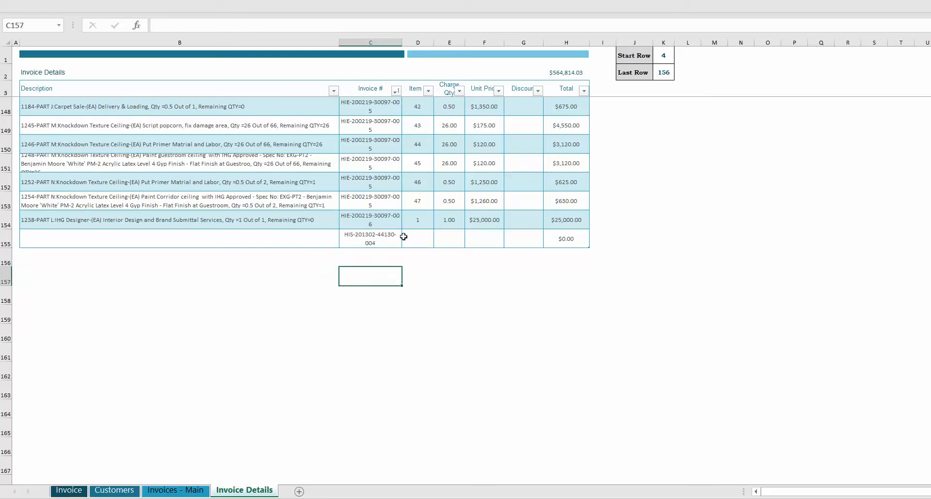
key(Up)
key(Up)
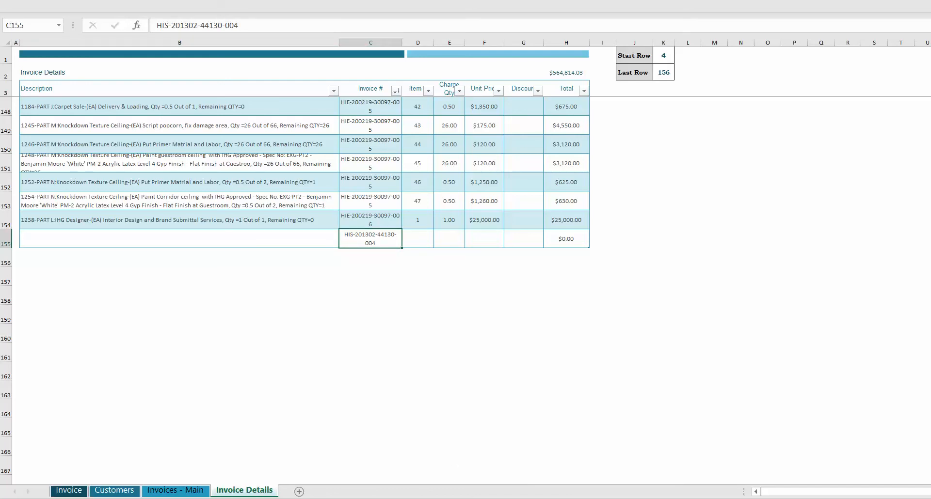
Step: Switch to the HAMPTON INN & SUITES OH 44130 VS21 workbook and copy the four vanity Invoice Descriptions in T18:T21
click(403, 498)
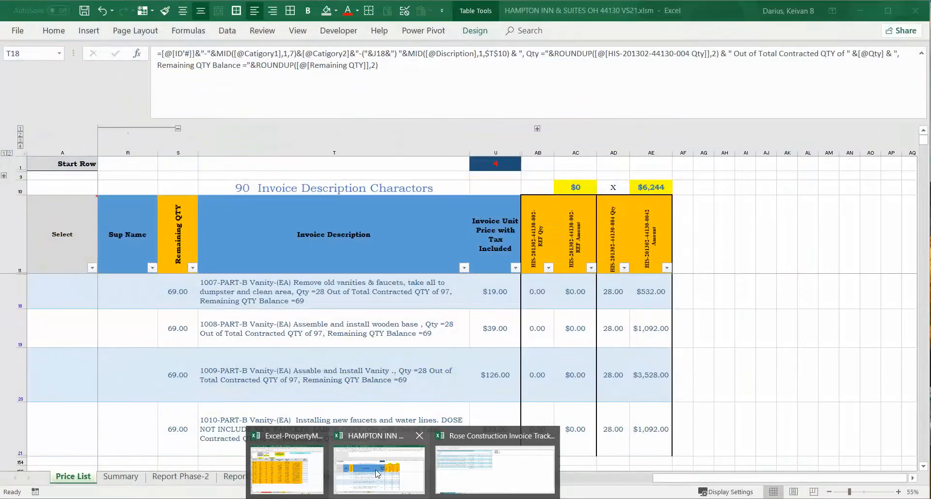
click(377, 475)
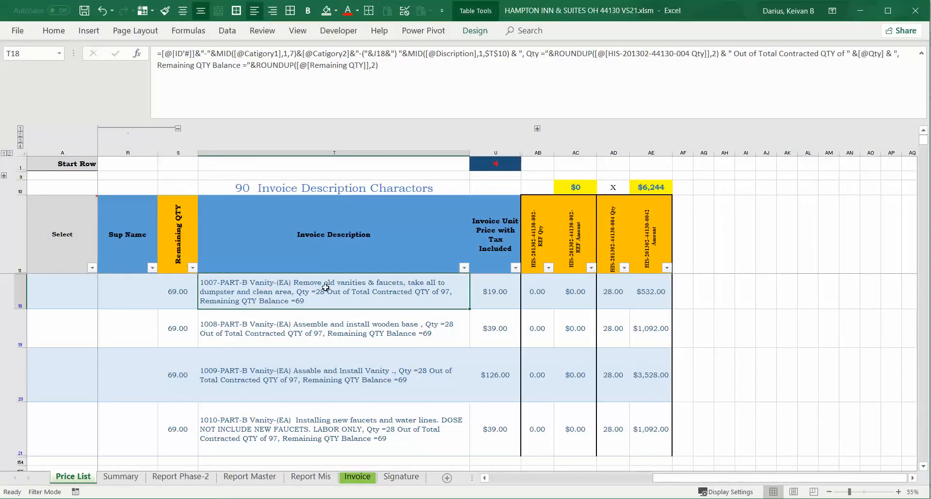
scroll(641, 295, down, 1)
click(644, 293)
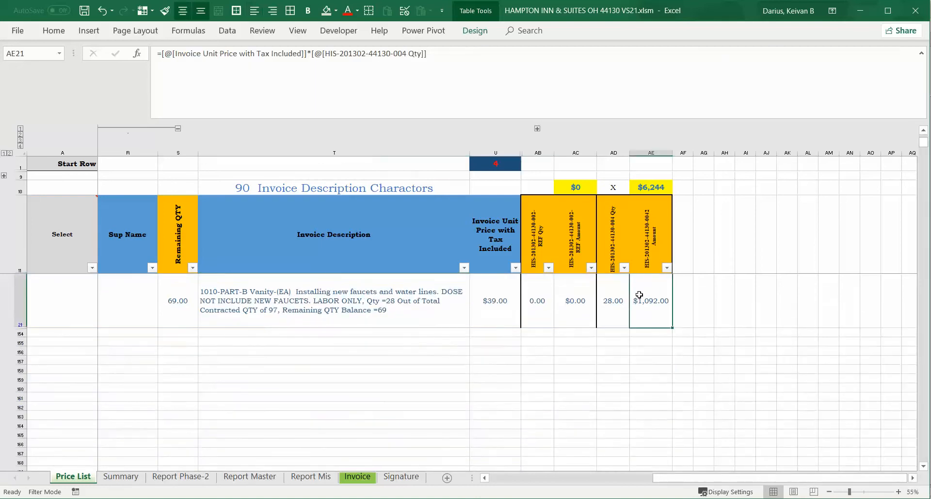
scroll(630, 315, up, 1)
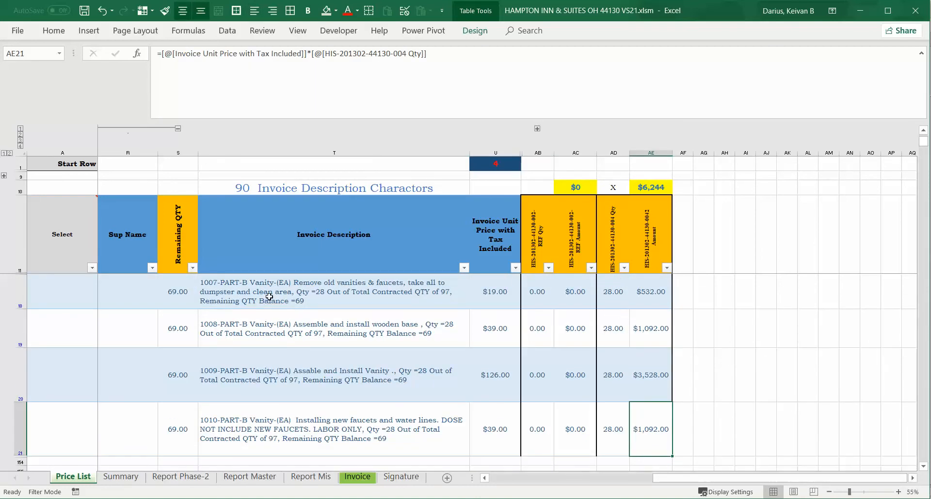
click(269, 297)
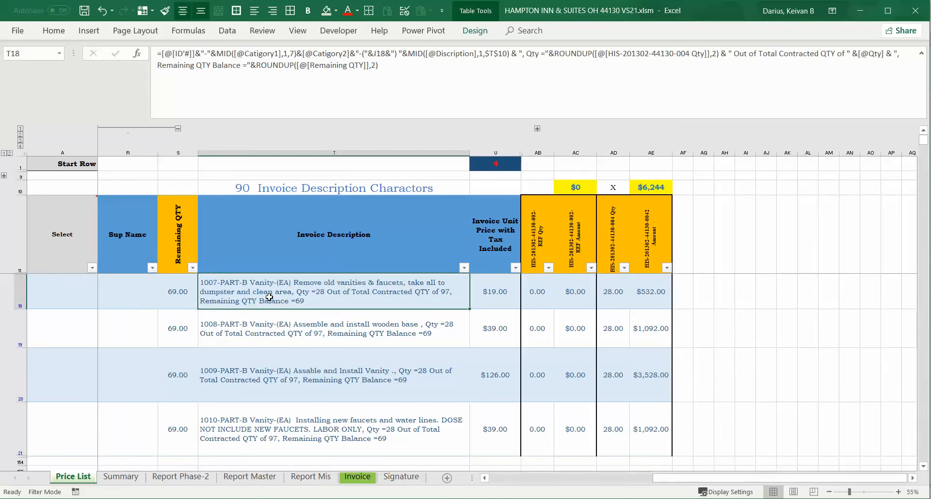
drag(269, 297, 244, 428)
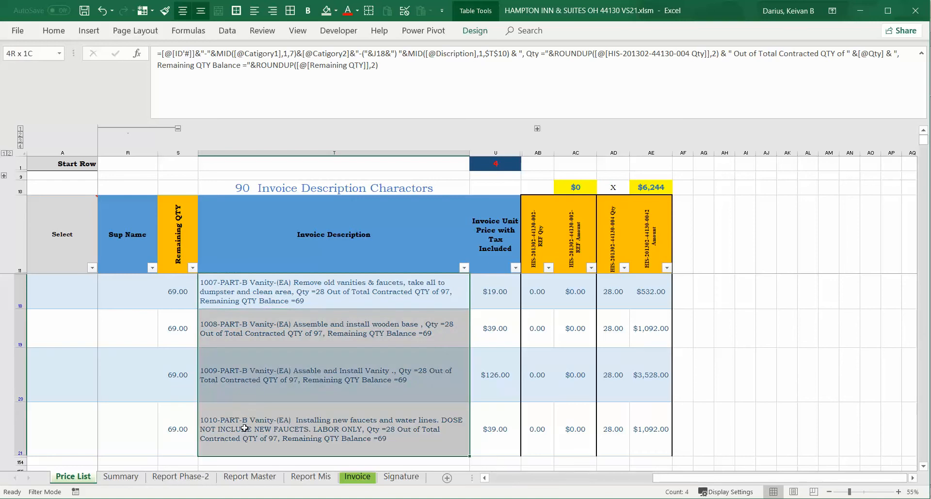
key(ctrl+c)
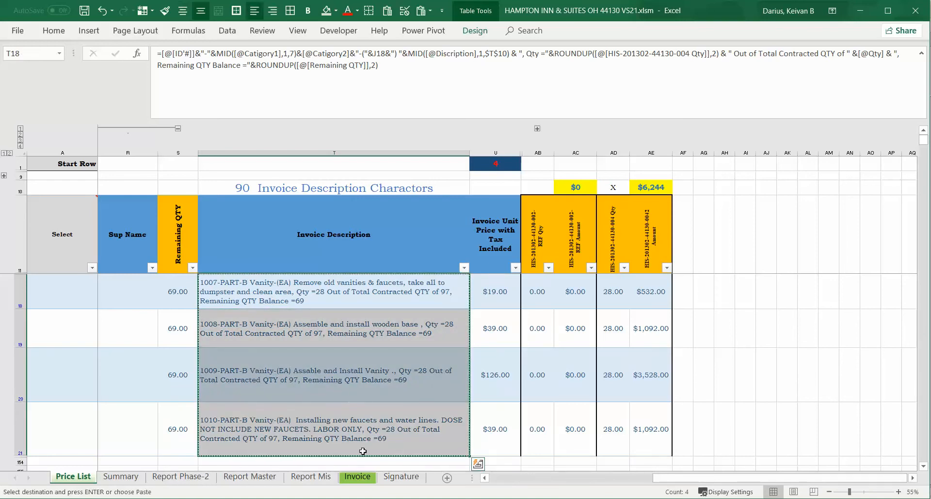
Step: Switch to the Rose Construction Invoice Tracker and paste the copied vanity descriptions as values starting in B155 of Invoice Details
mouse_move(402, 498)
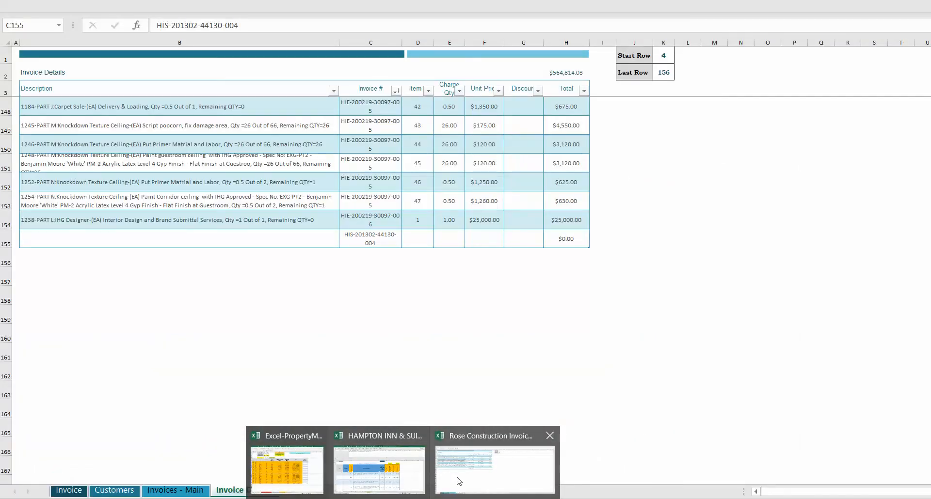
click(458, 481)
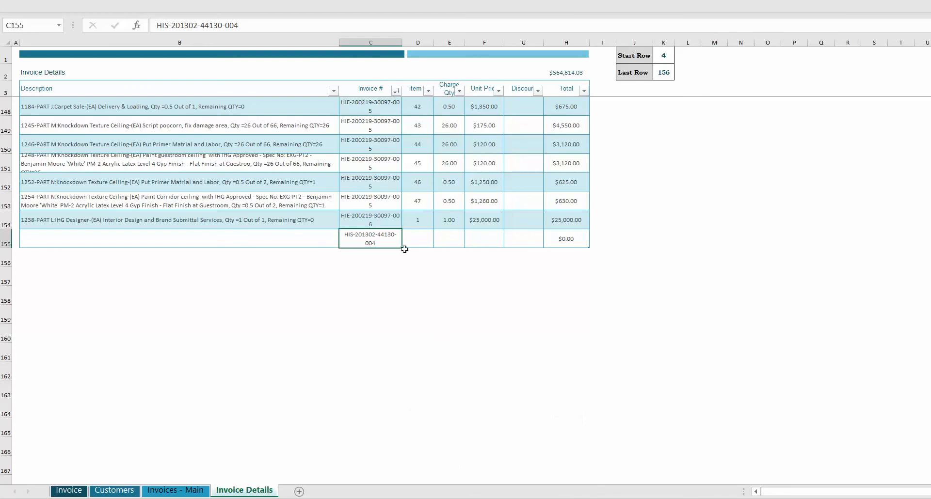
click(241, 243)
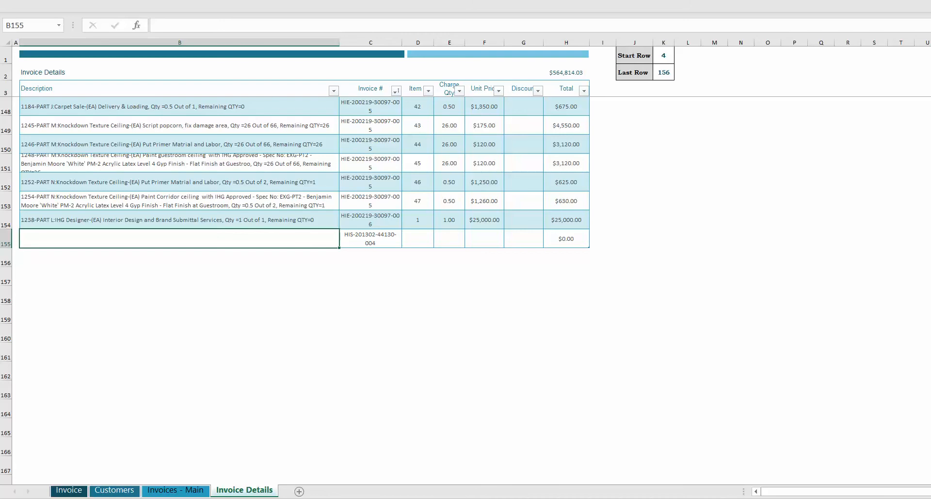
key(alt+Tab)
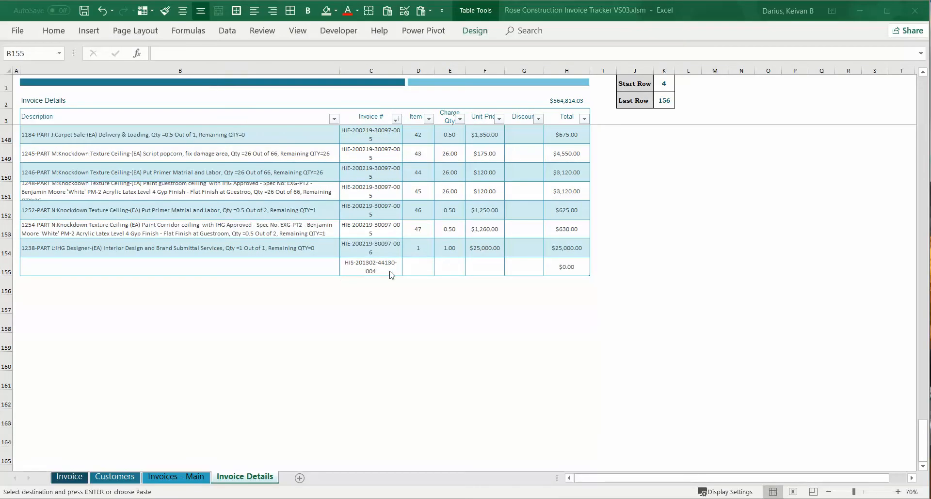
click(156, 305)
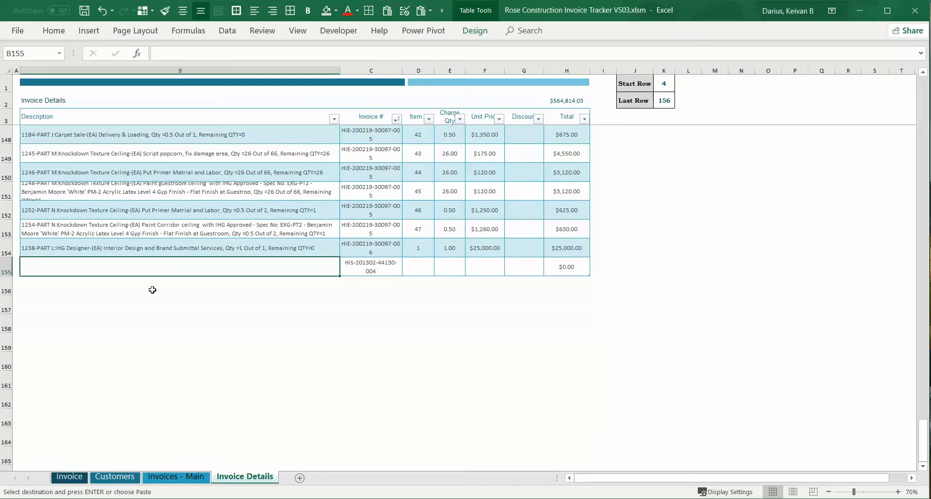
click(52, 31)
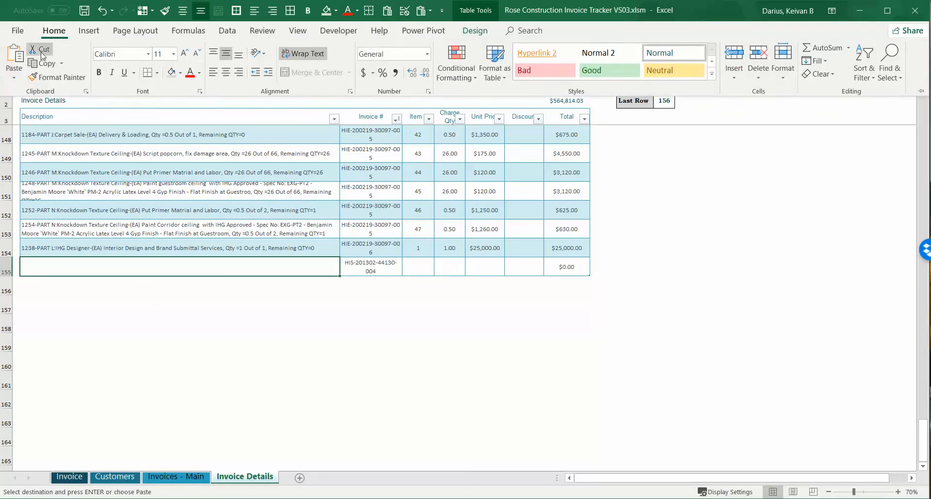
click(14, 78)
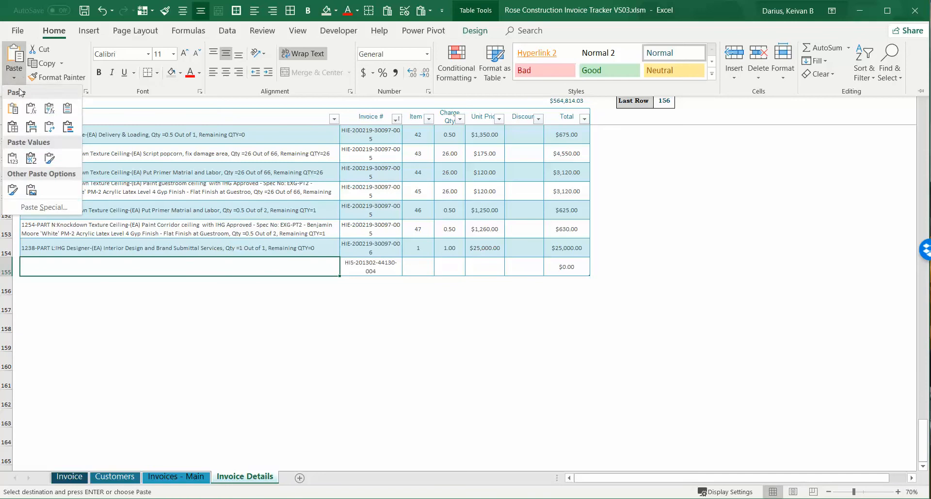
click(13, 163)
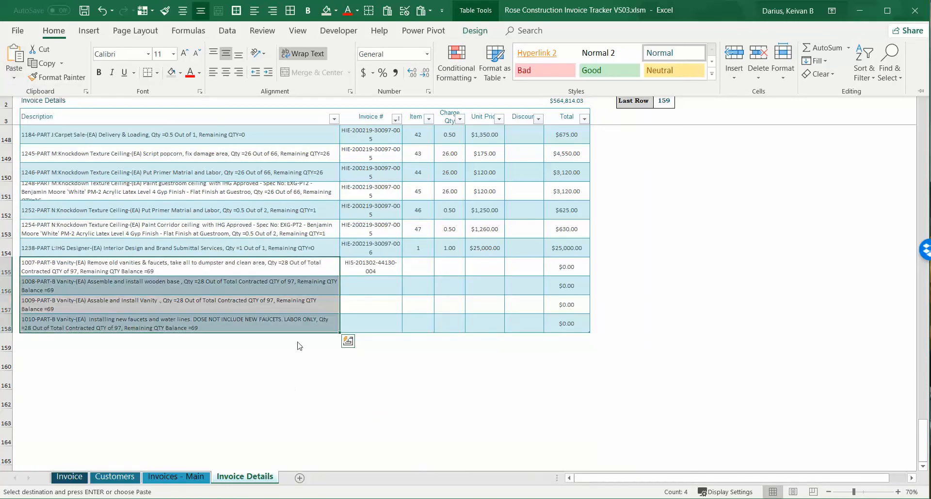
click(393, 272)
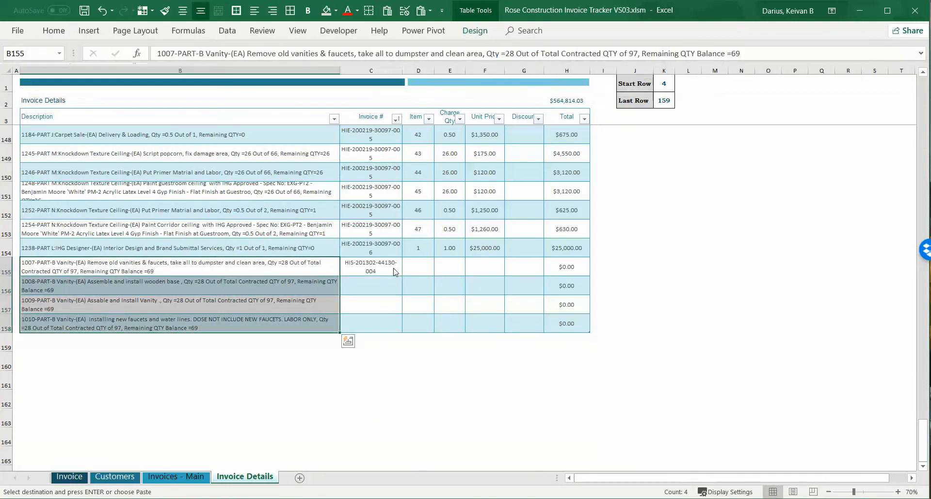
click(389, 272)
key(ctrl+c)
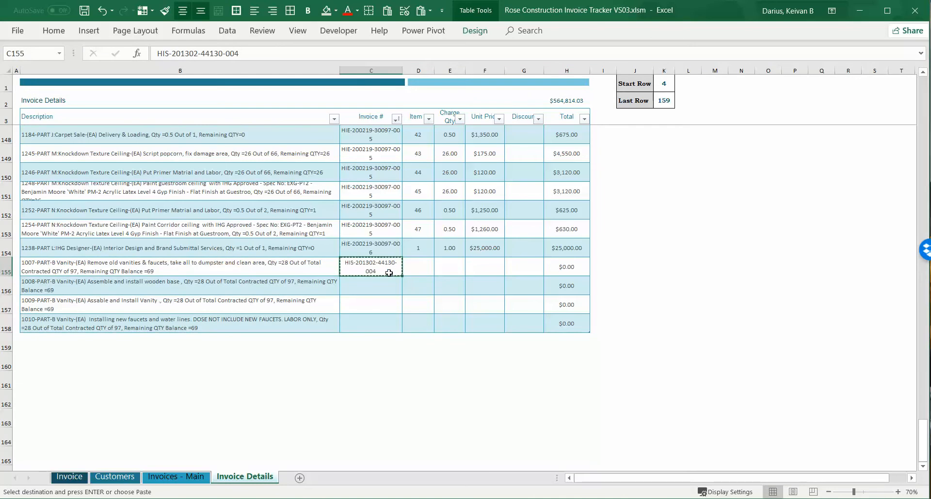
key(shift+Down)
key(shift+Down)
key(shift+Down)
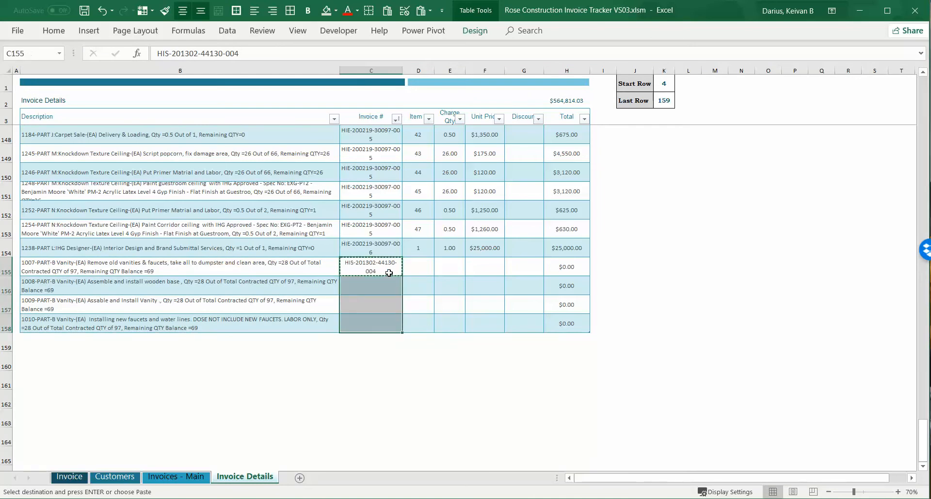
key(Return)
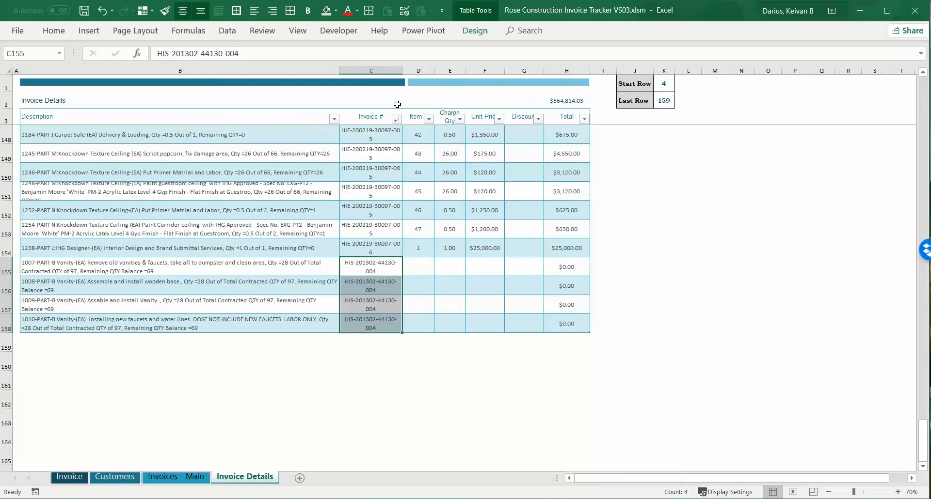
Step: Number the four vanity line items 1 to 4 in the Item column, cells D155:D158
click(416, 270)
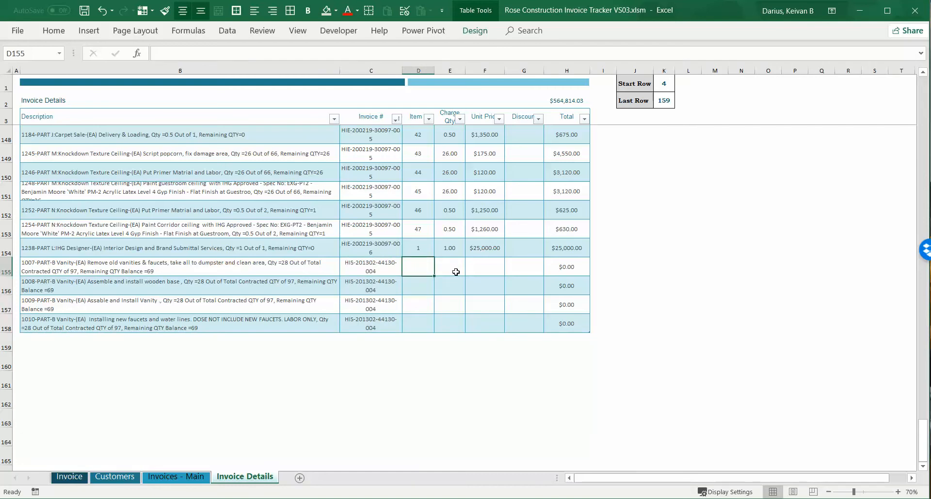
text(1)
key(Return)
text(2)
key(Return)
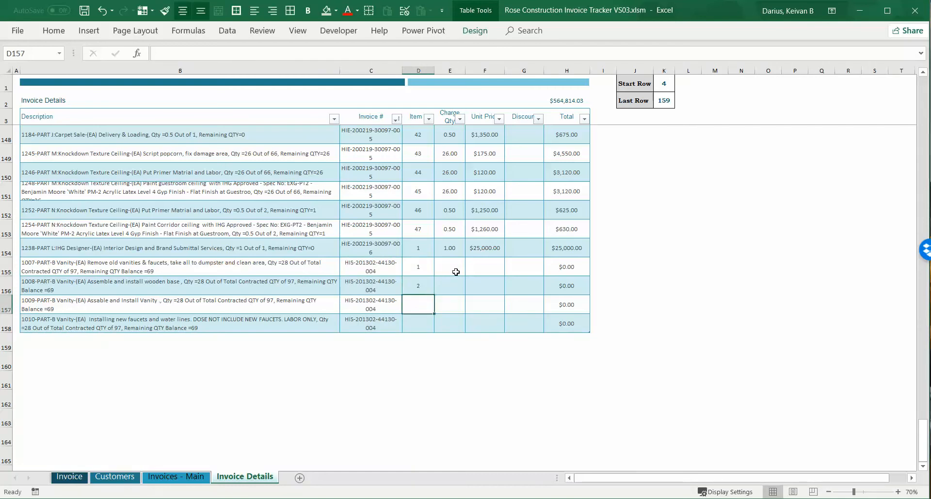
text(3)
key(Return)
text(4)
key(Return)
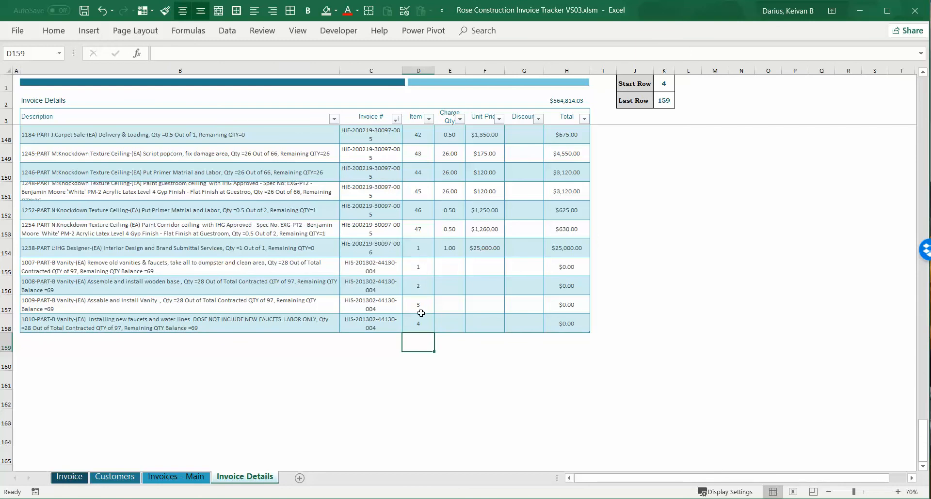
Step: Set the Charge Qty to 28 for each of the four vanity rows in E155:E158
click(446, 266)
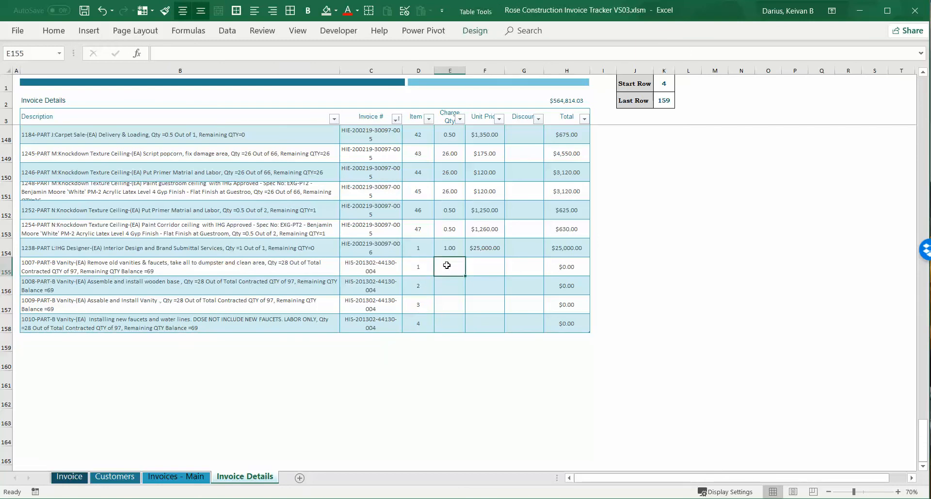
click(450, 249)
click(452, 266)
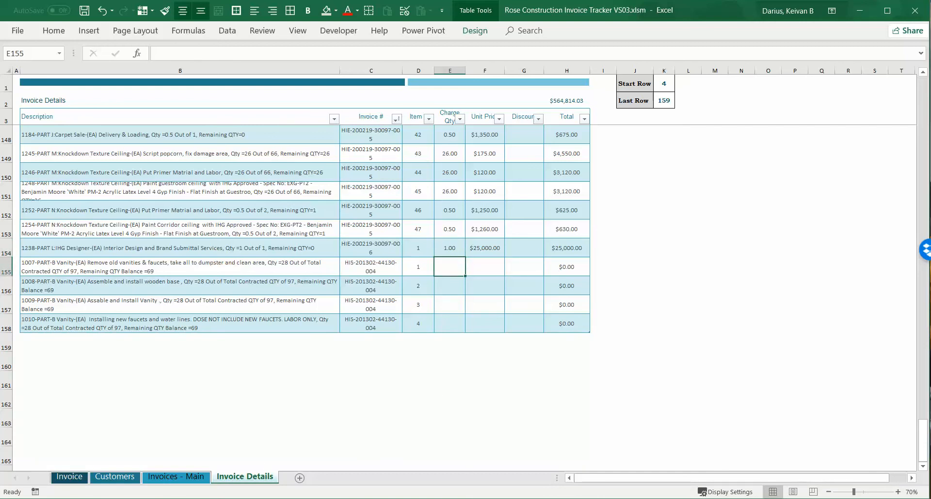
mouse_move(390, 485)
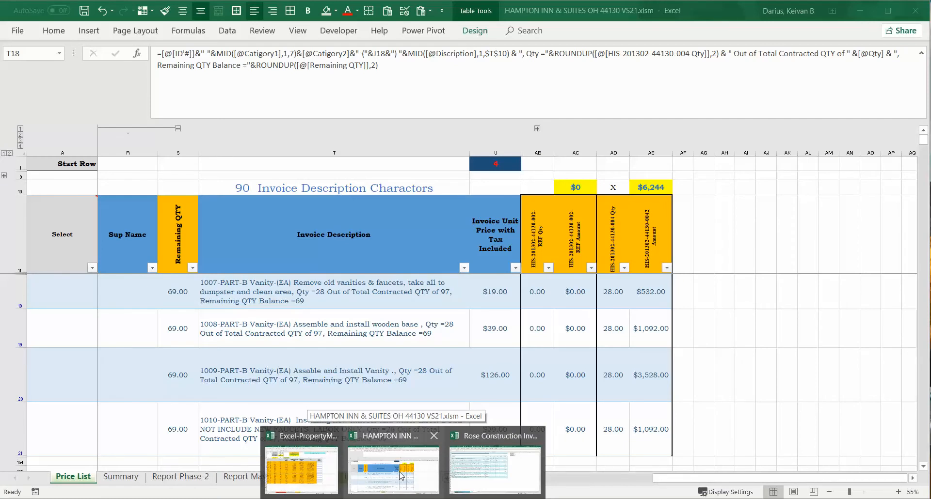
text(28)
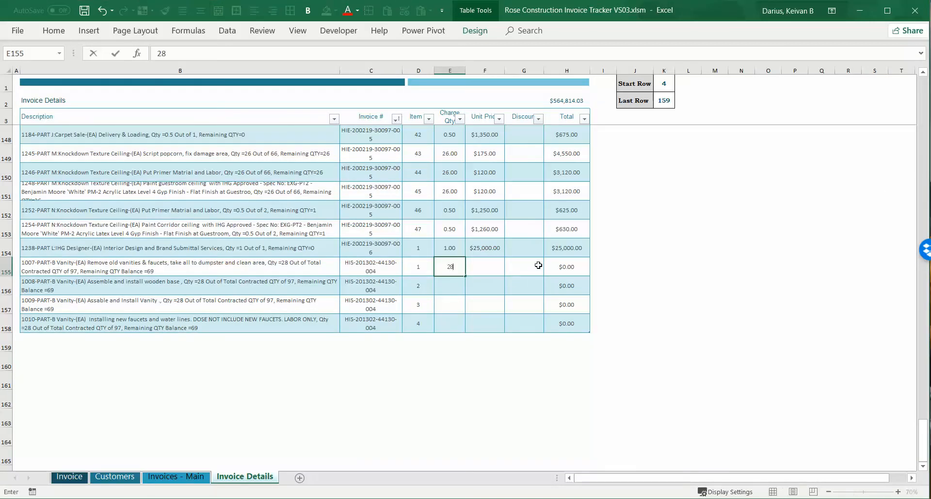
key(Return)
text(28)
key(Return)
text(28)
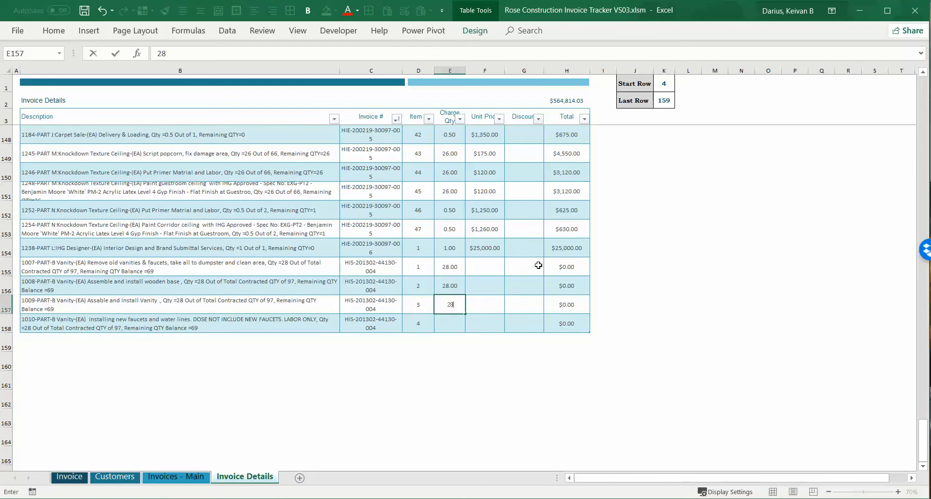
key(Return)
text(28)
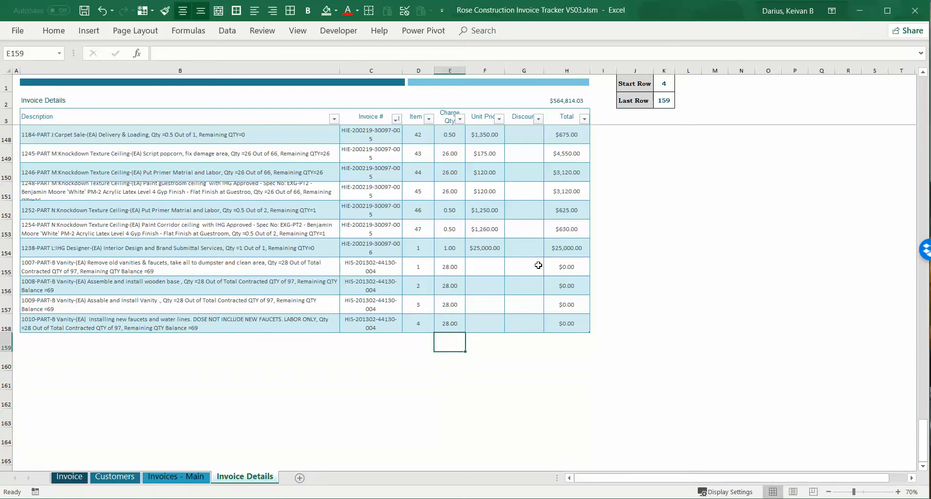
key(Return)
Step: Select F155 for the unit prices and copy U18:U21, Invoice Unit Price with Tax Included, from the HAMPTON INN & SUITES OH 44130 VS21 workbook
key(Right)
key(Up)
key(Up)
key(Up)
key(Up)
key(Up)
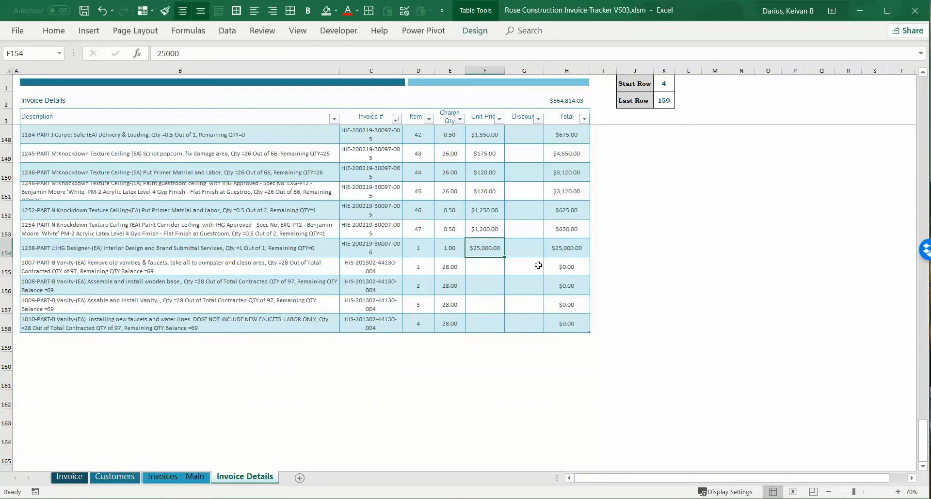
key(Down)
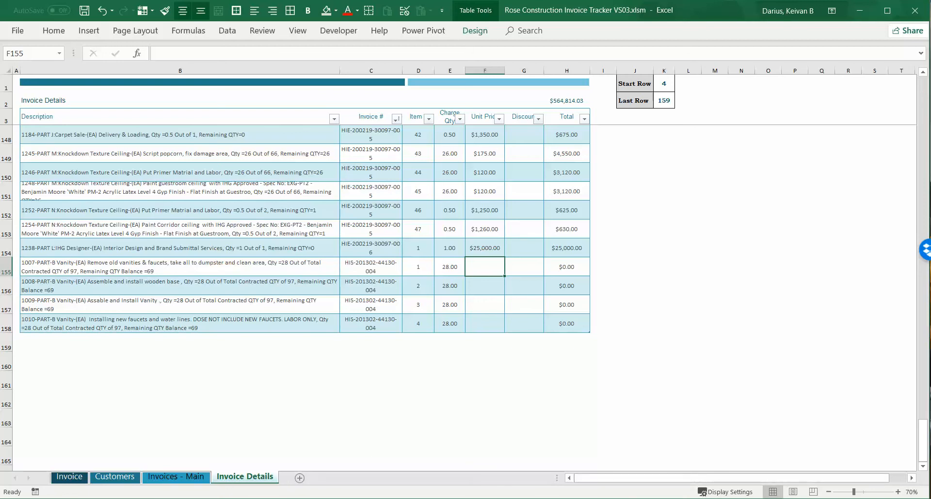
click(384, 462)
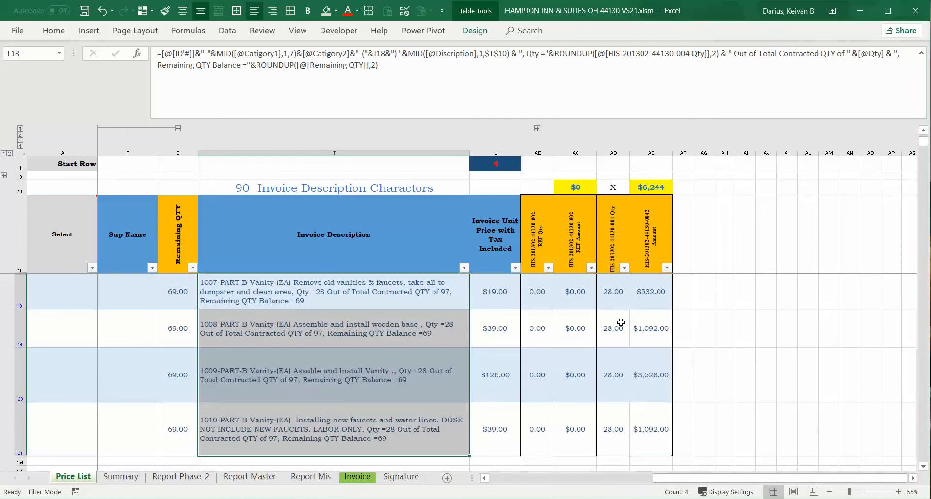
drag(505, 298, 496, 418)
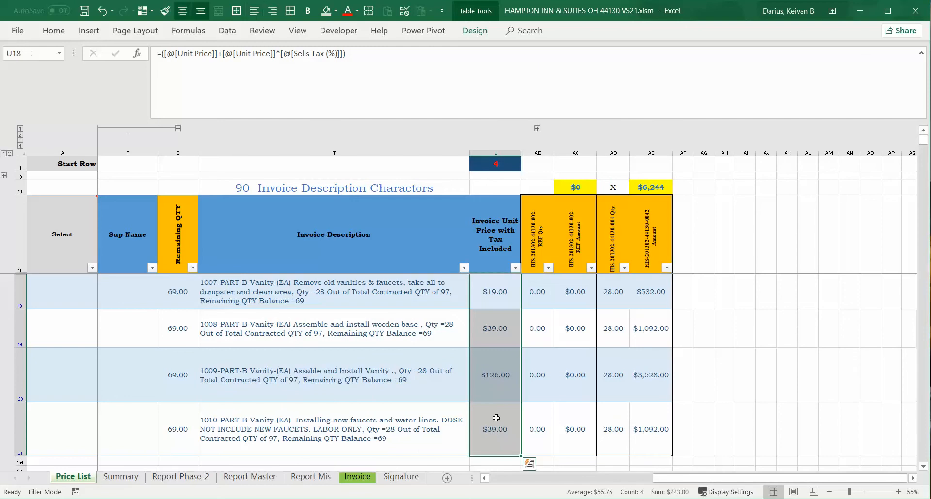
key(ctrl+c)
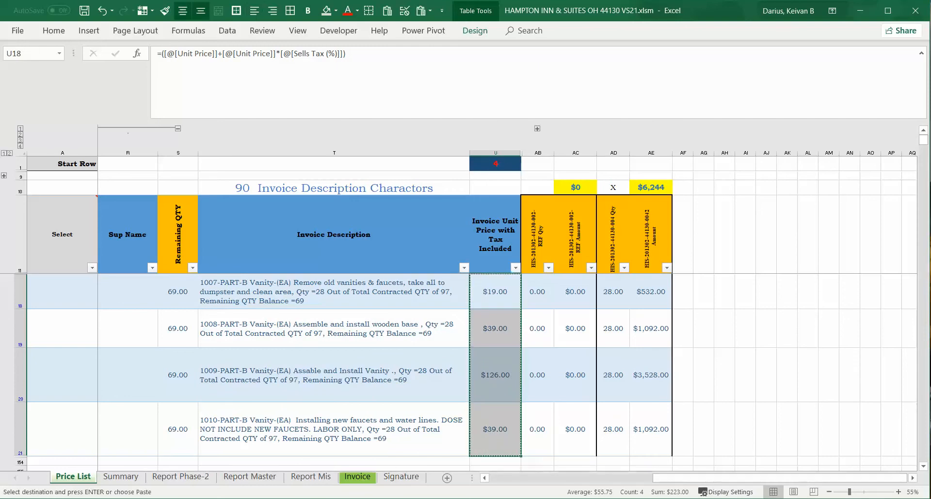
Step: Switch back to the Rose Construction Invoice Tracker and paste the unit prices as values into F155:F158
click(403, 498)
click(497, 469)
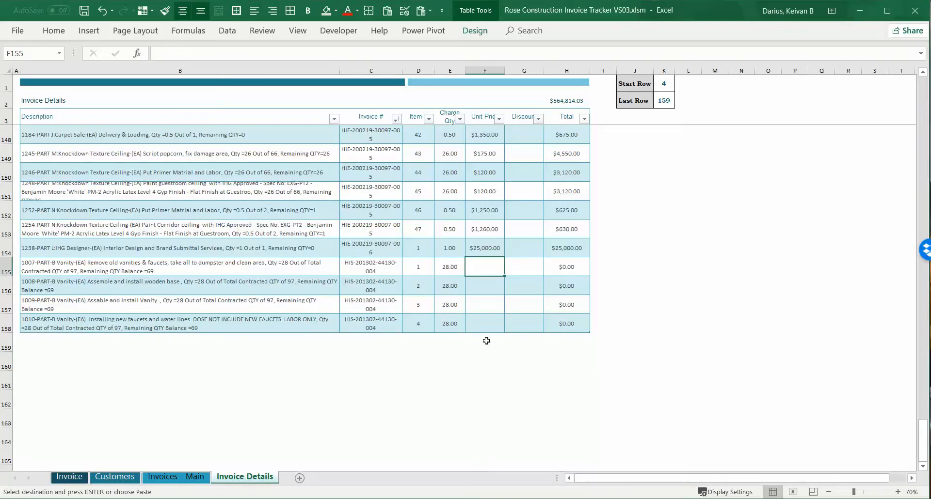
click(54, 30)
click(14, 80)
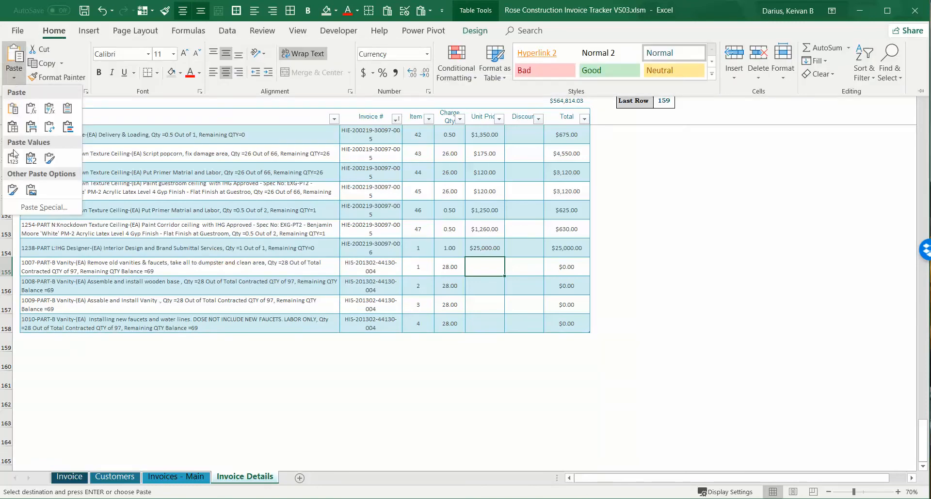
click(13, 151)
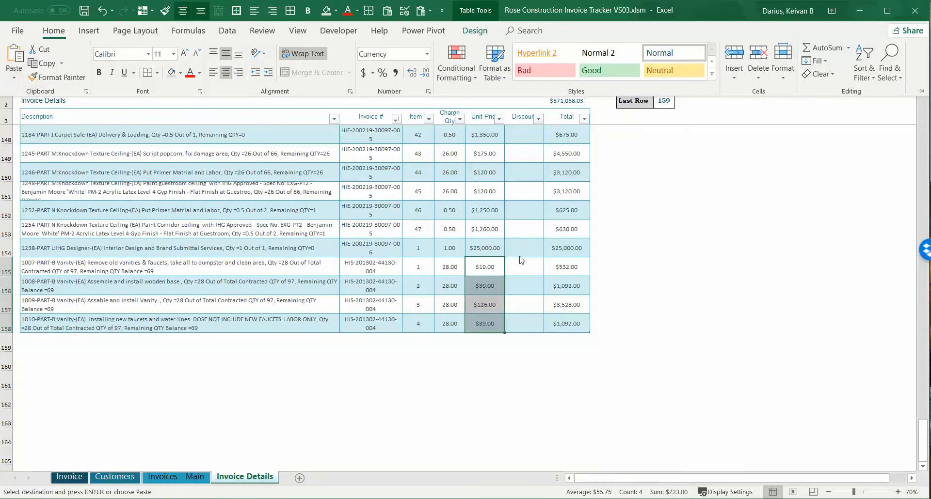
Step: Insert a row above the totals row on the Invoices - Main sheet and set its Invoice Date to 7/13/20
click(188, 480)
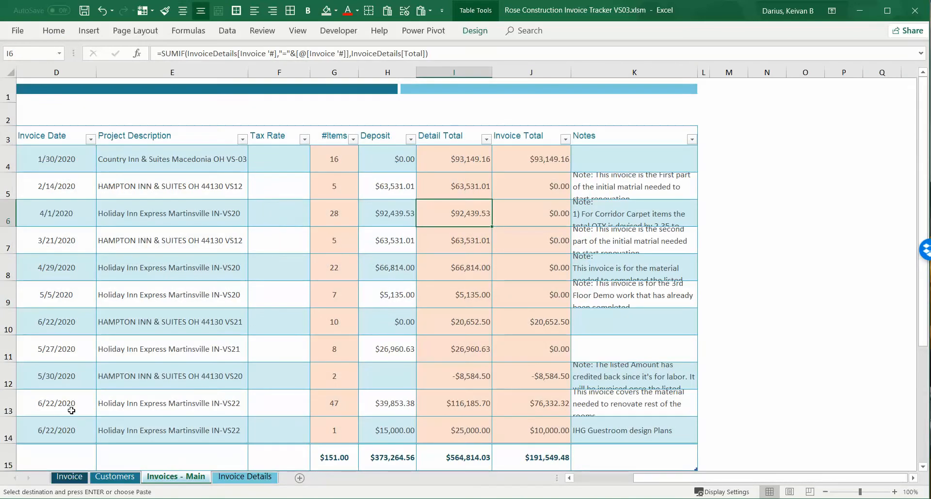
scroll(71, 410, down, 1)
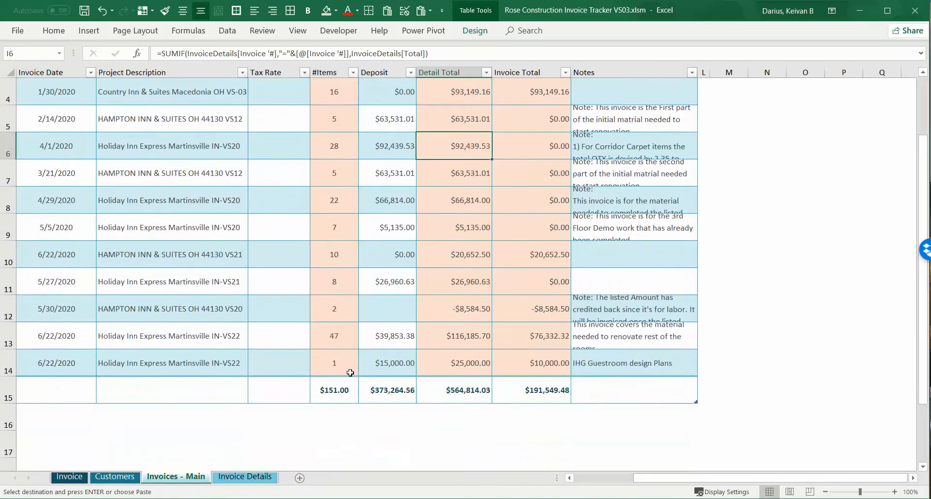
click(8, 390)
right_click(8, 389)
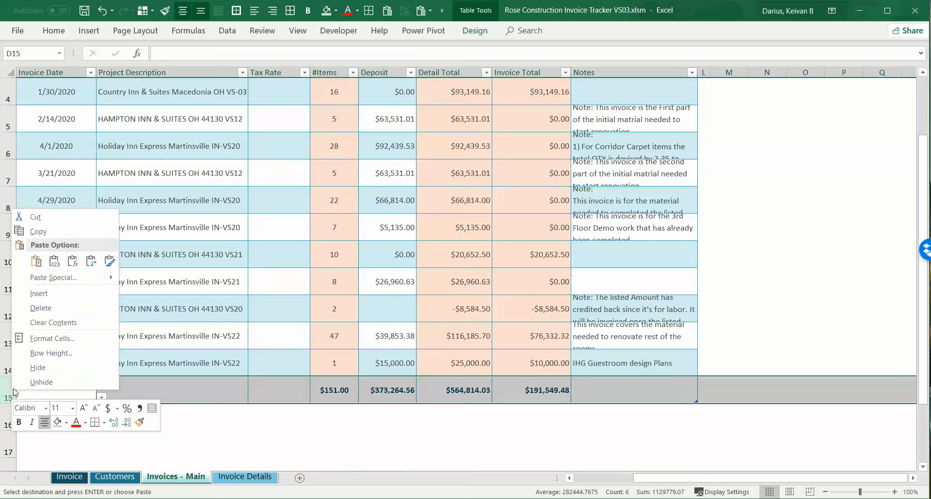
click(59, 303)
click(61, 390)
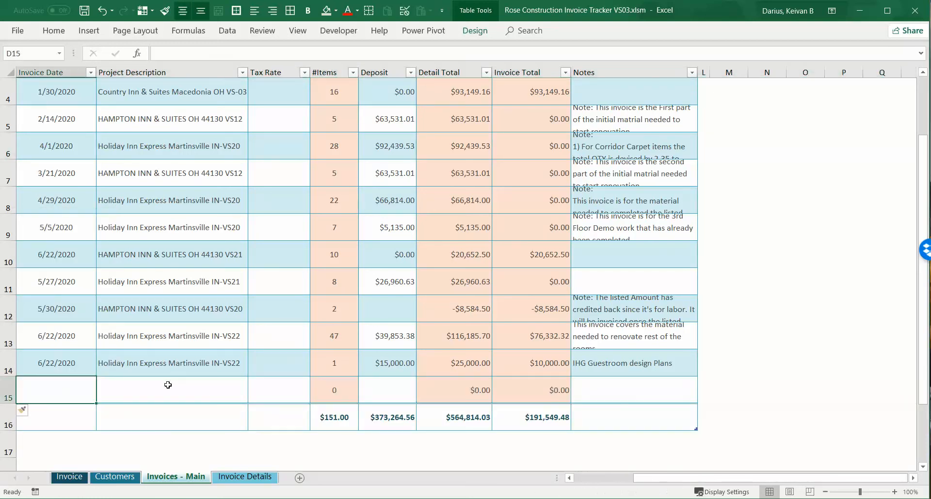
text(7/13/20)
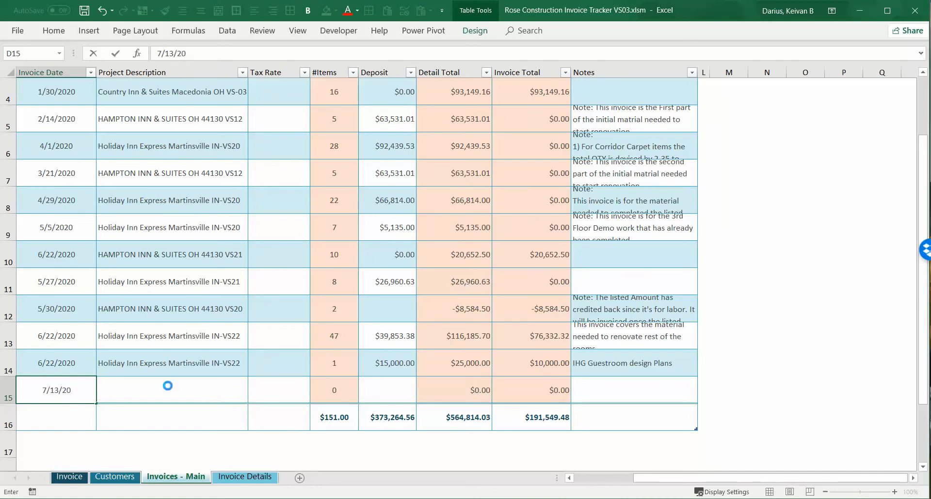
Step: Select the Hampton VS21 project description in E10, check its version against the open HAMPTON INN & SUITES workbook's name, and collapse that workbook's formula bar
click(168, 386)
key(Up)
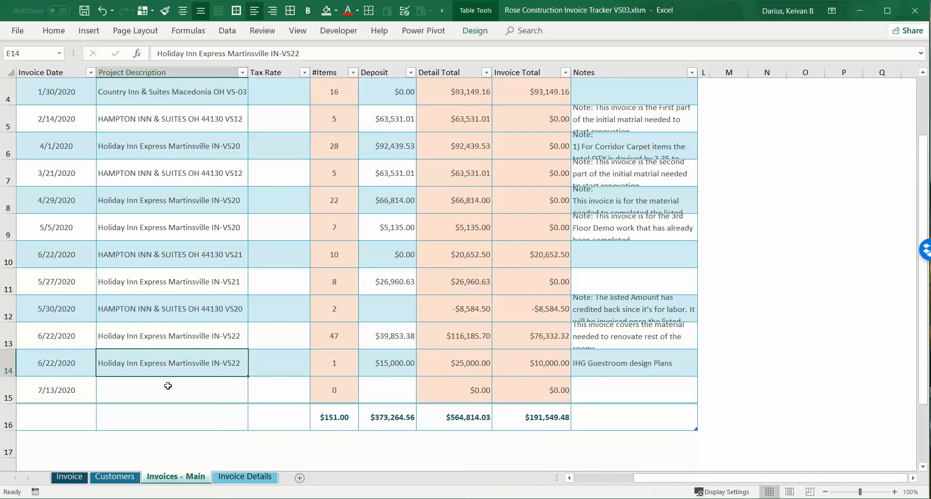
click(168, 386)
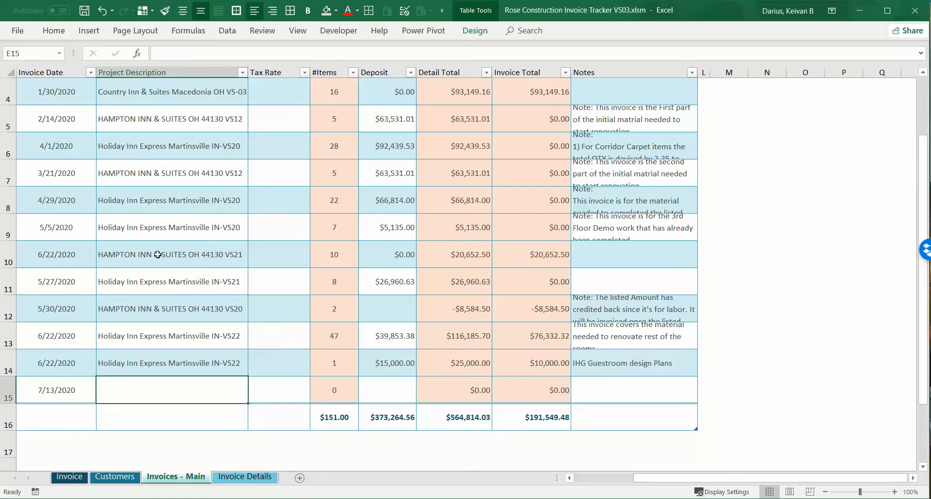
click(175, 256)
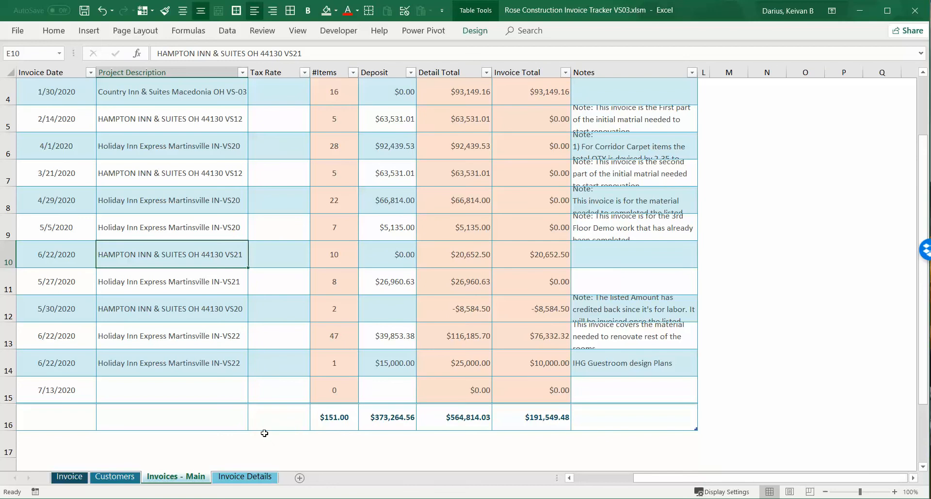
mouse_move(403, 497)
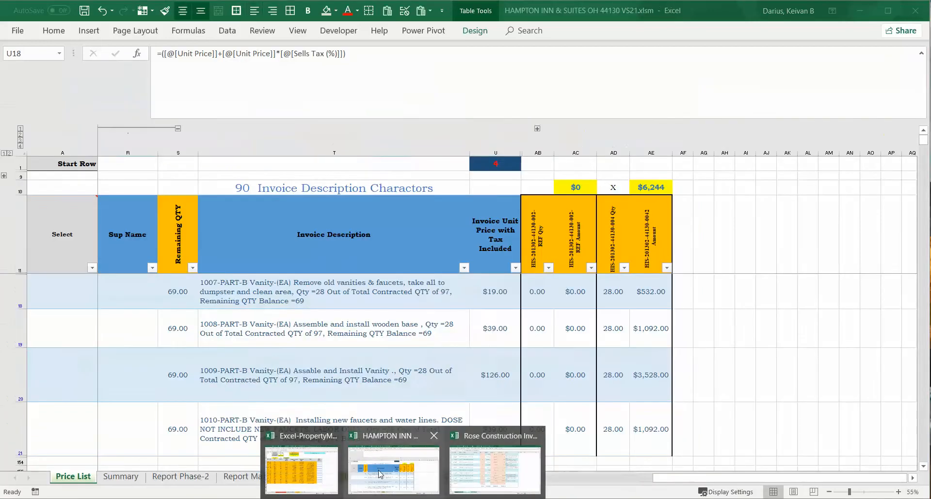
click(360, 475)
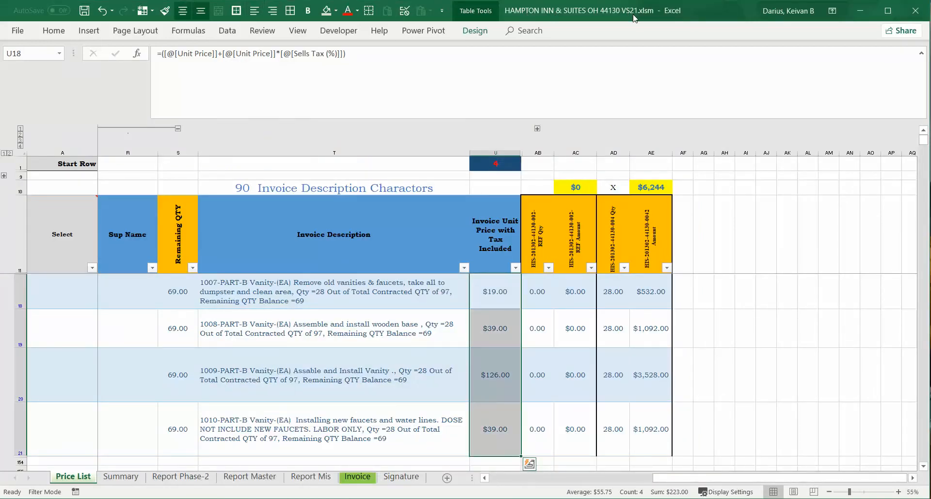
click(922, 53)
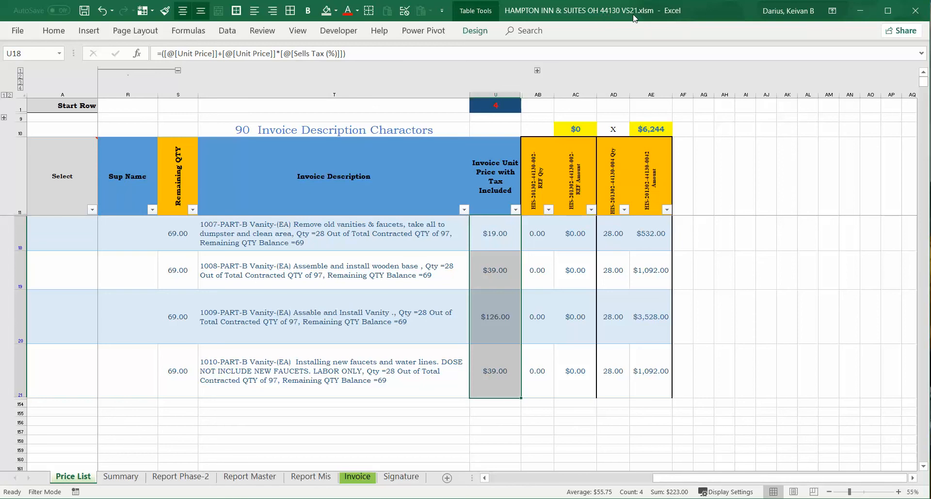
Step: Return to the Rose Construction Invoice Tracker and copy the project description HAMPTON INN & SUITES OH 44130 VS21 from E10 into E15 as a value
mouse_move(507, 497)
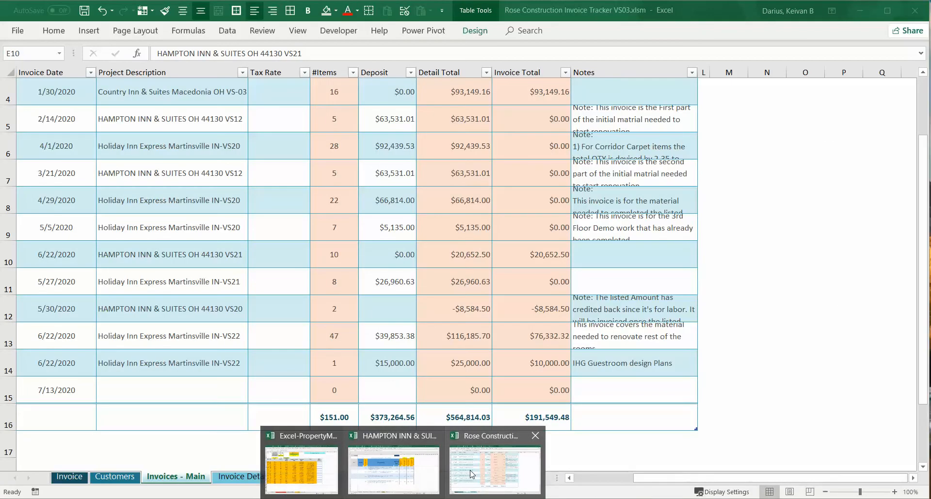
click(470, 473)
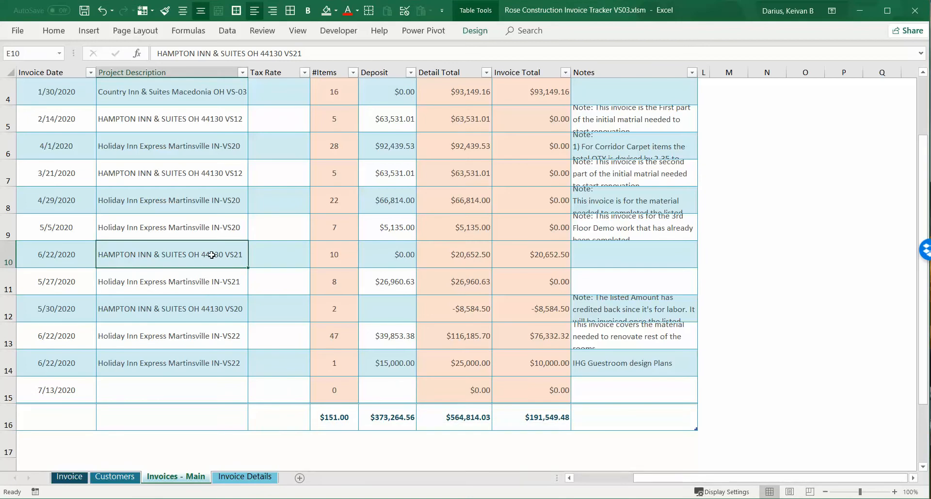
key(ctrl+c)
click(185, 391)
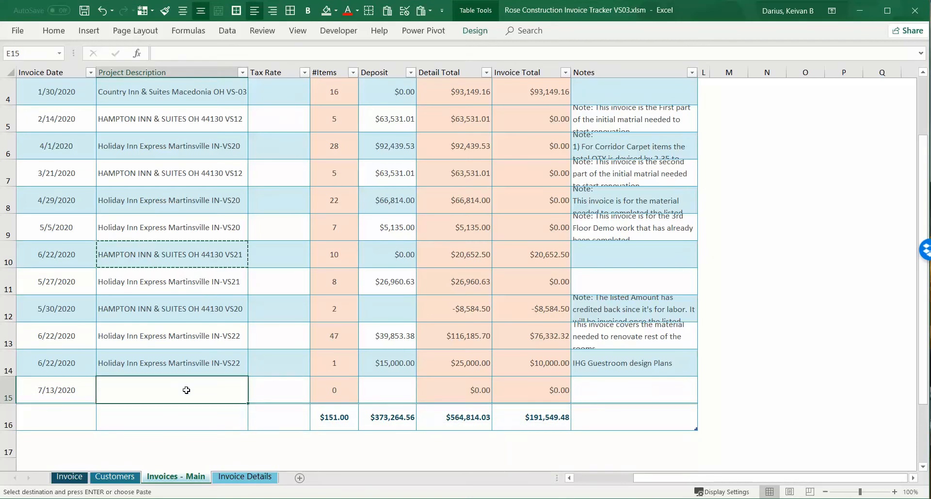
click(47, 32)
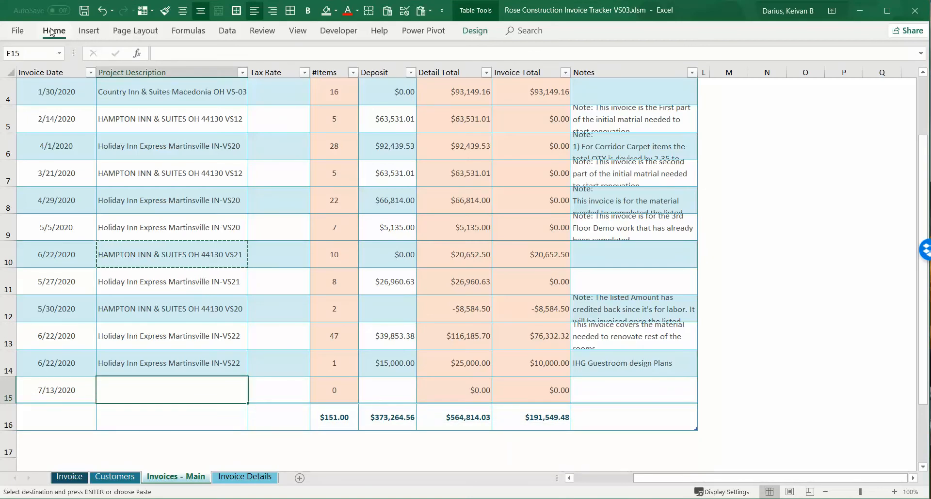
click(17, 79)
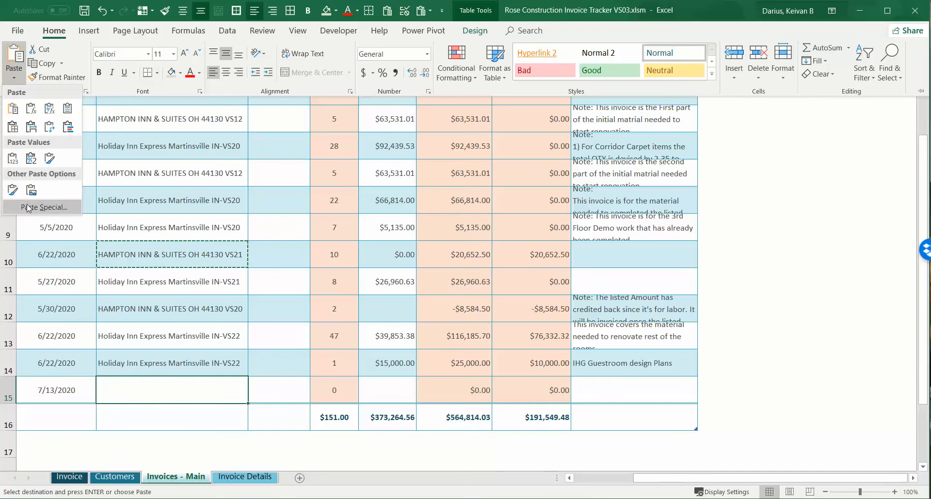
click(20, 166)
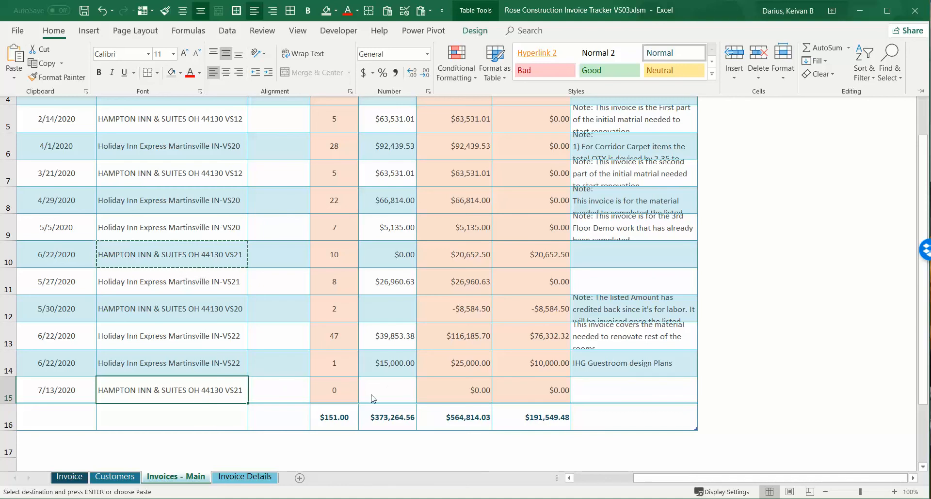
click(285, 391)
click(285, 390)
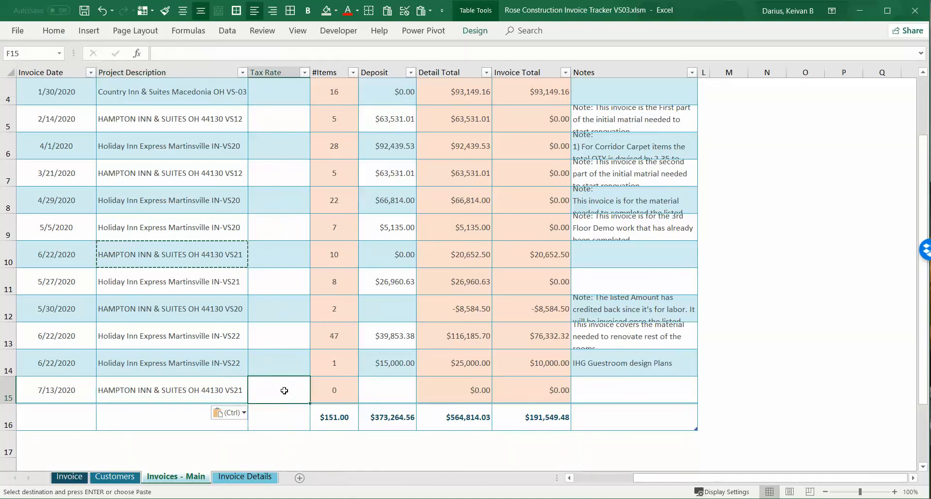
scroll(310, 389, up, 1)
scroll(310, 388, down, 1)
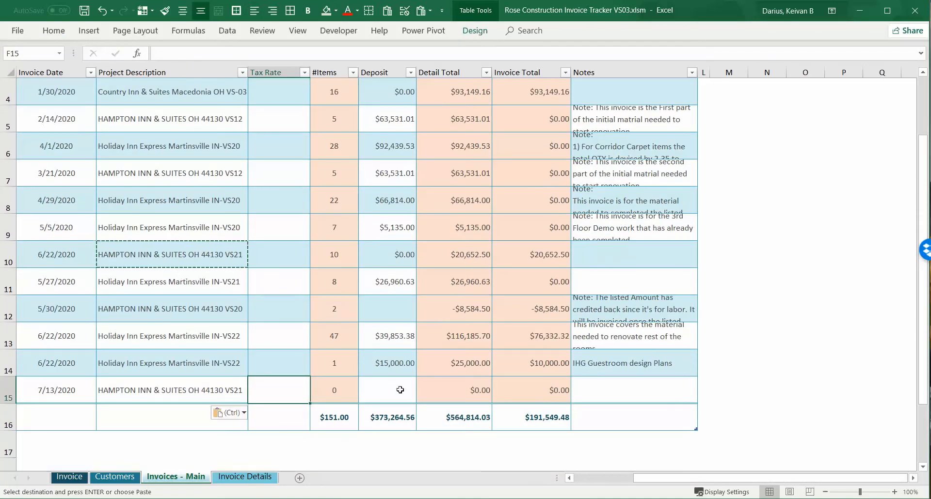
click(395, 392)
click(602, 396)
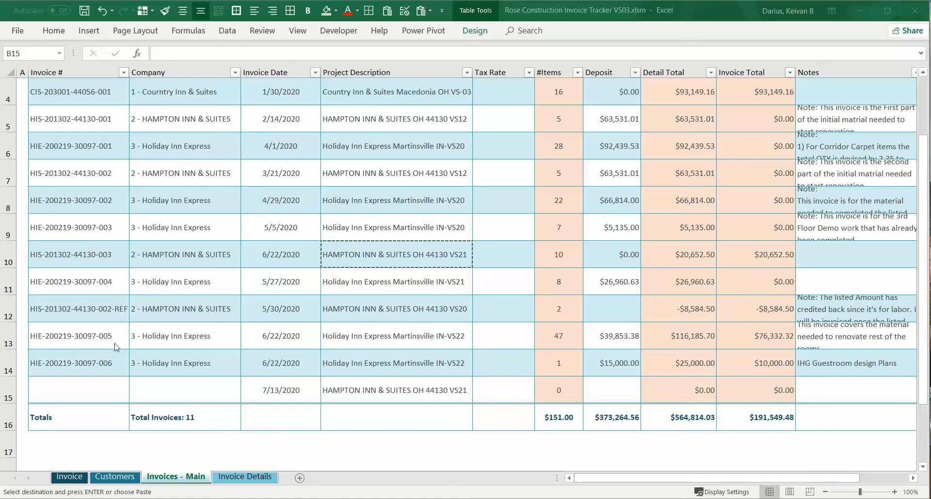
click(245, 478)
click(245, 478)
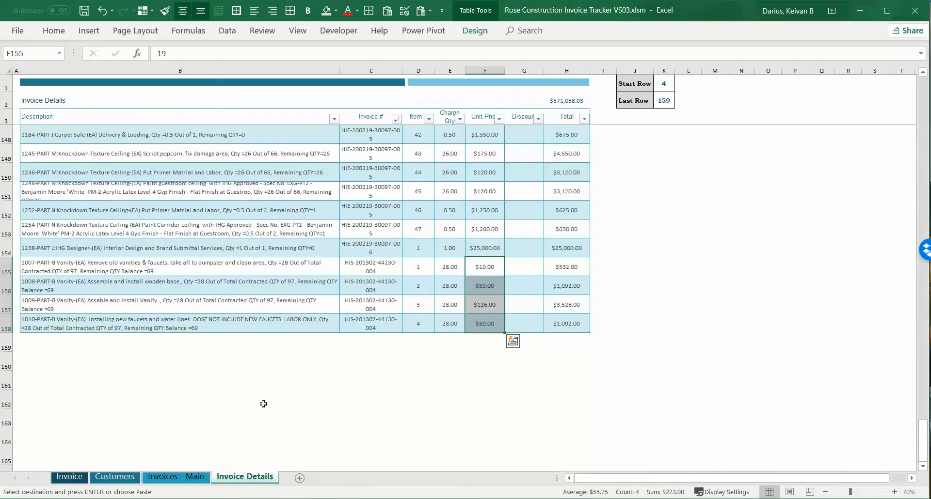
click(392, 321)
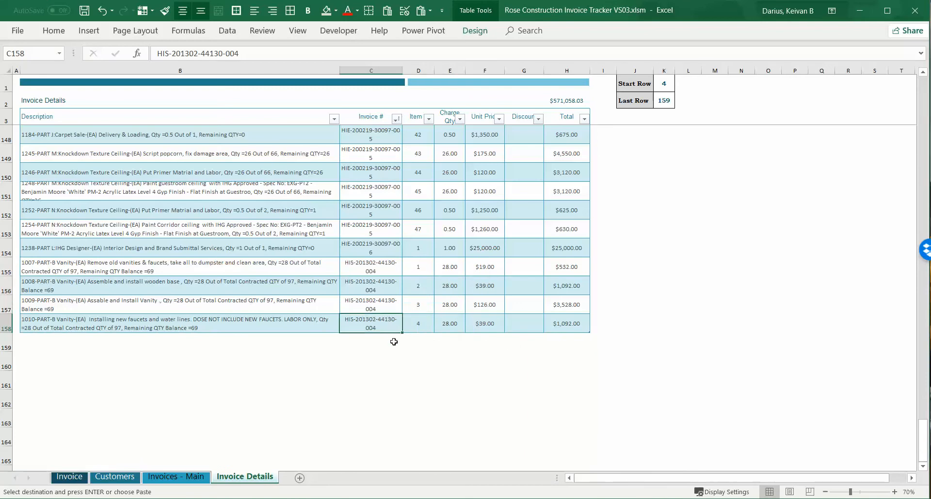
Step: Paste the copied invoice number as a value into B15 on the Invoices - Main sheet
click(176, 477)
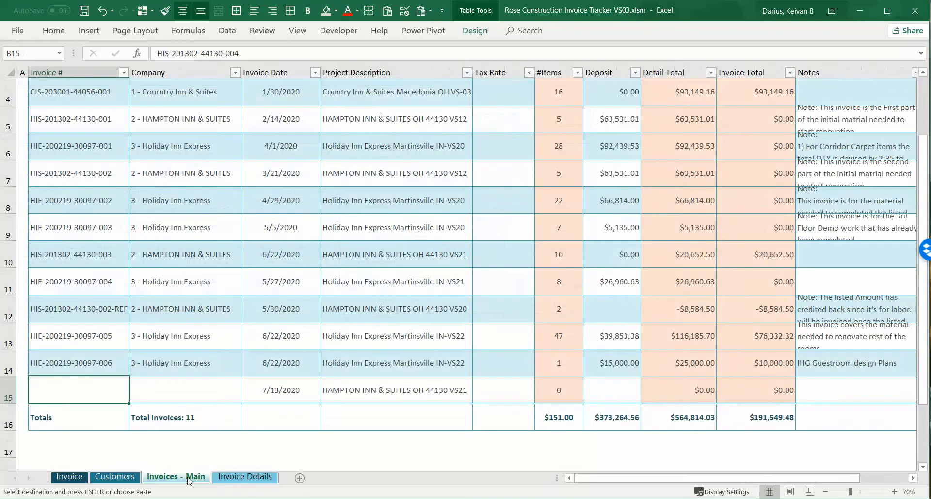
click(53, 31)
click(16, 77)
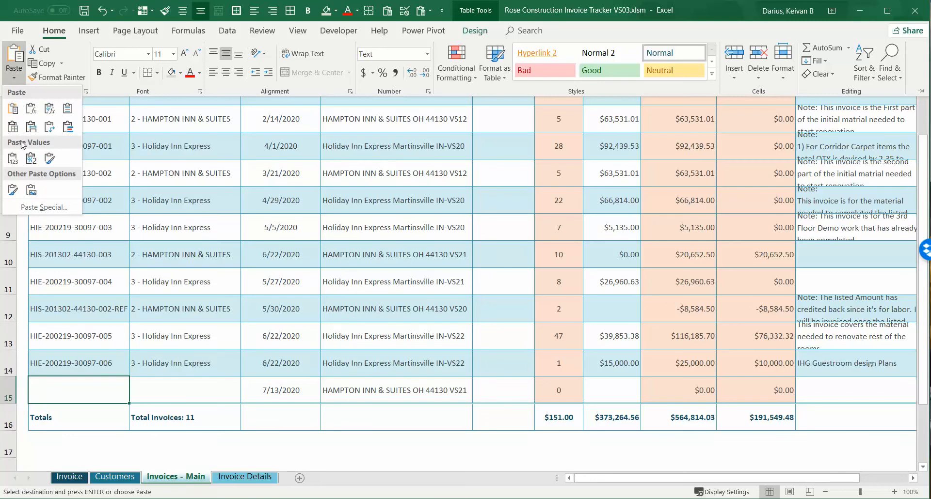
click(12, 157)
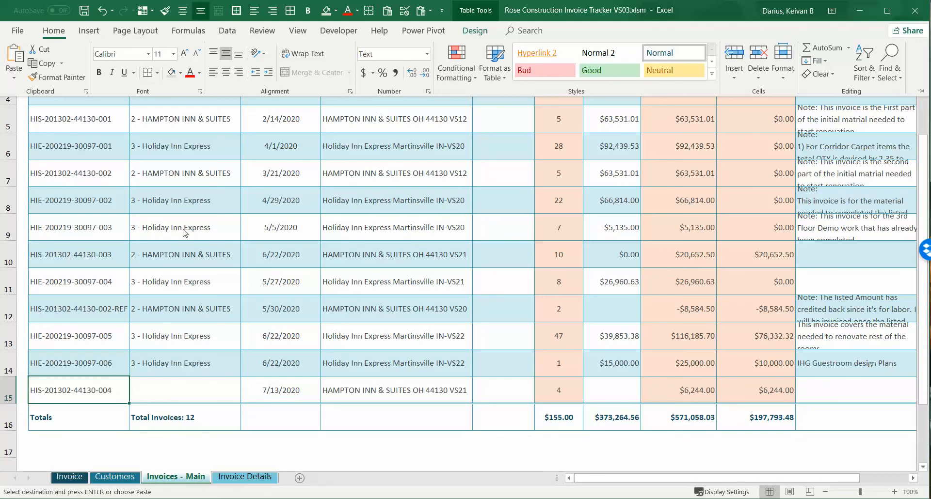
Step: Set the Company in C15 to 2 - HAMPTON INN & SUITES, leave the Deposit blank, and select the Notes cell K15
click(167, 259)
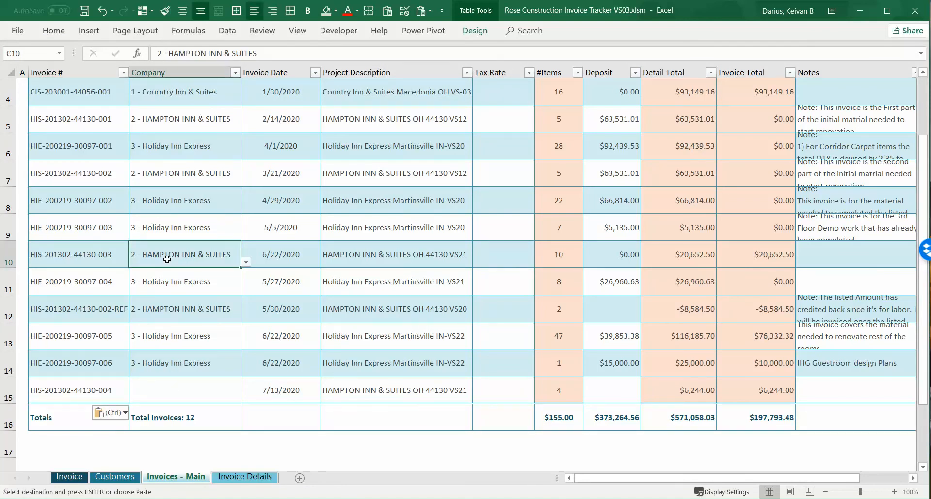
click(195, 380)
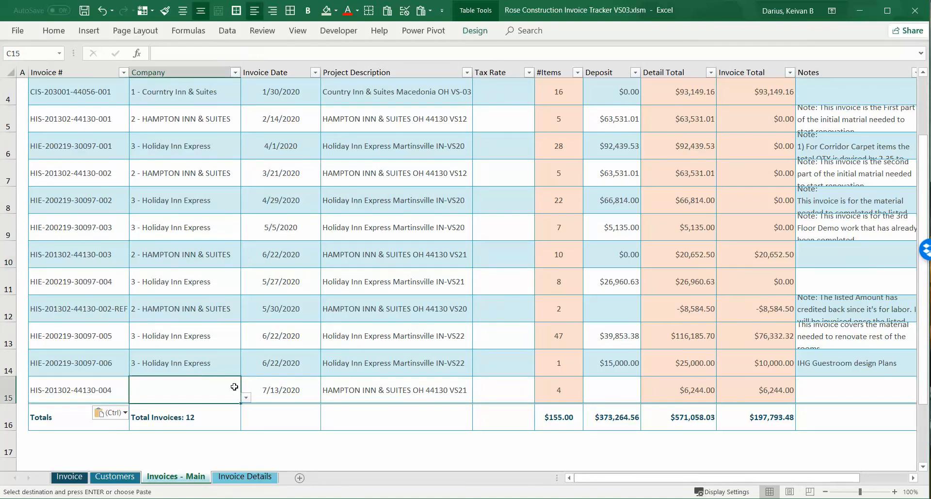
click(246, 400)
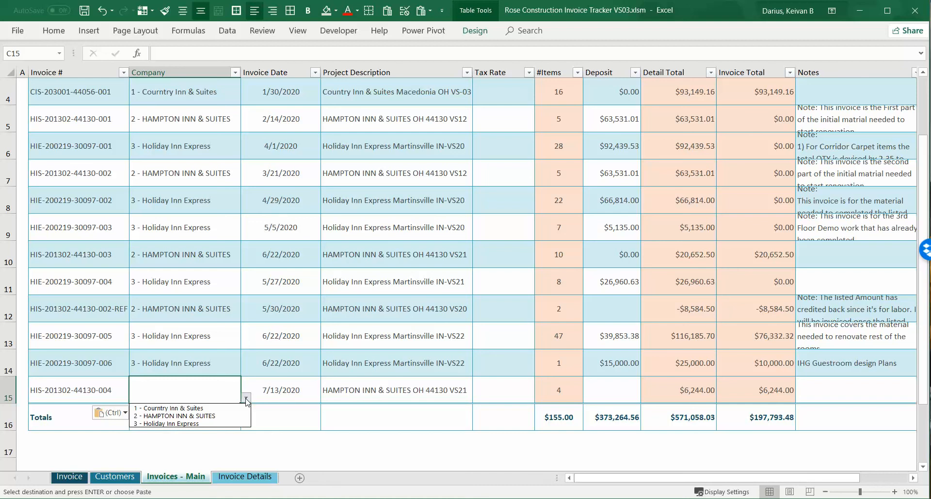
click(228, 418)
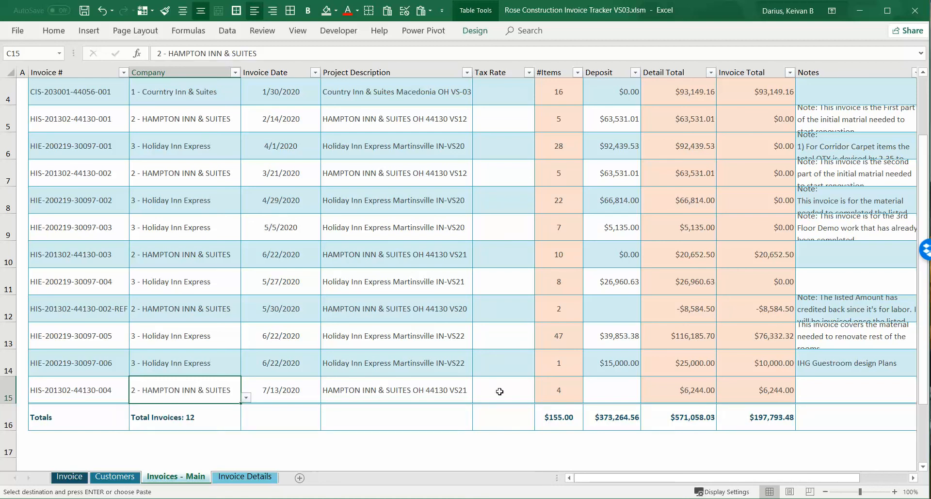
click(599, 392)
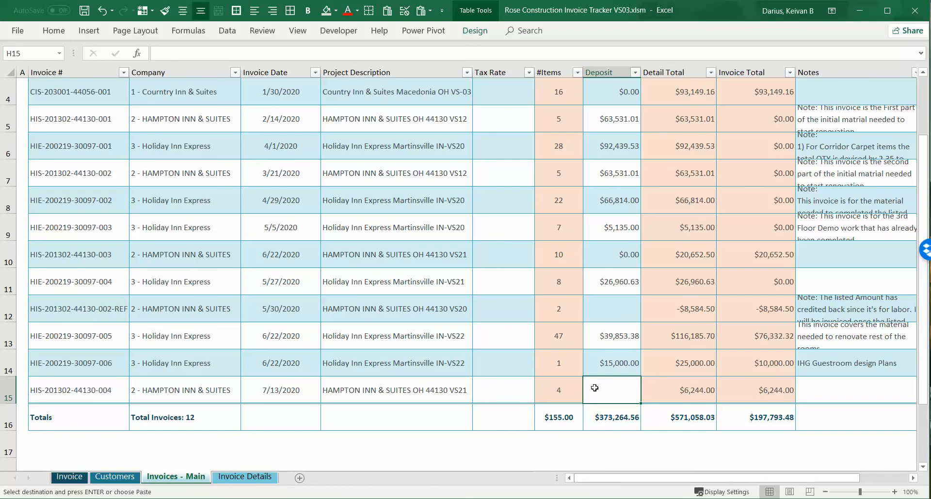
click(912, 478)
click(720, 383)
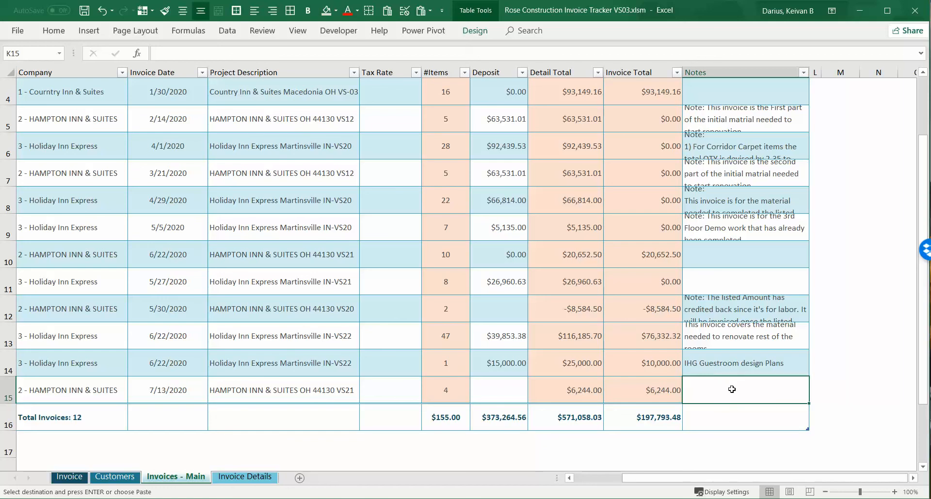
text(XXXXXXX)
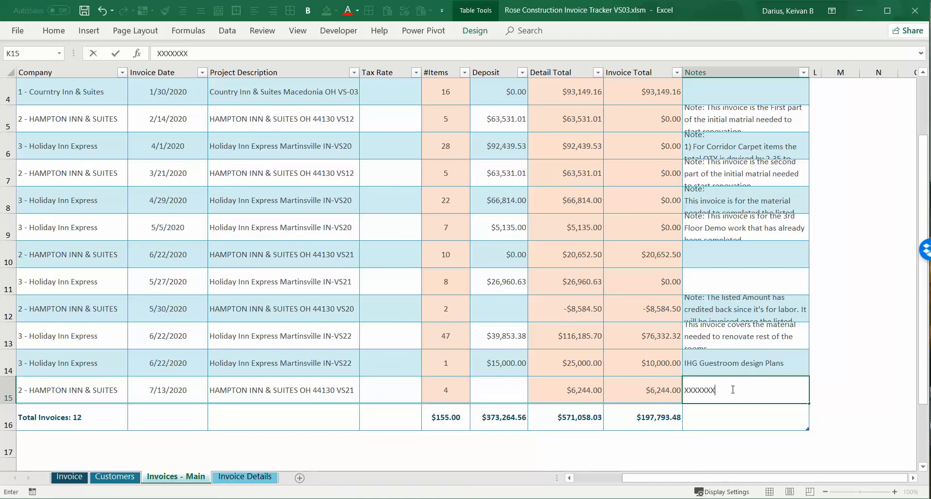
key(BackSpace)
key(BackSpace)
key(BackSpace)
key(BackSpace)
key(BackSpace)
key(BackSpace)
key(BackSpace)
text(t)
key(BackSpace)
key(BackSpace)
Step: Enter the note "This invoice is for labor and matrial for 4th Floor" in K15 and save the workbook
text(T)
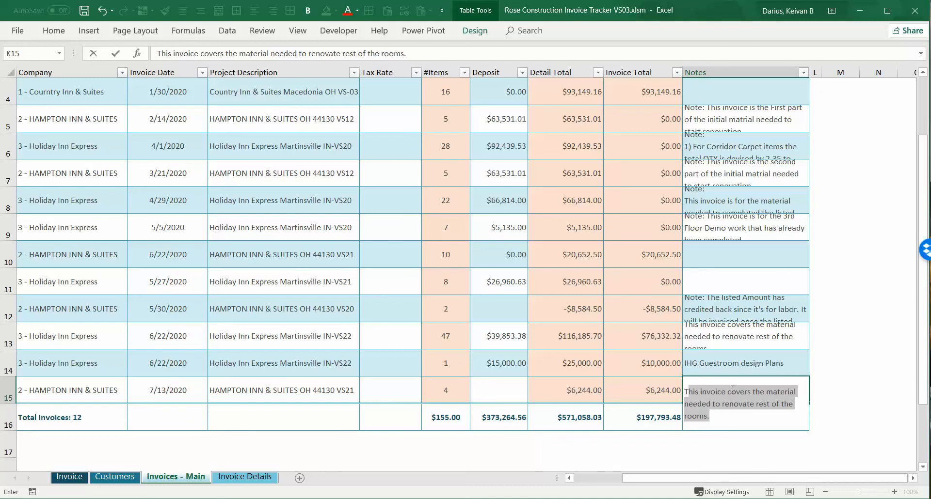
text(he)
text(is )
text(invoice is)
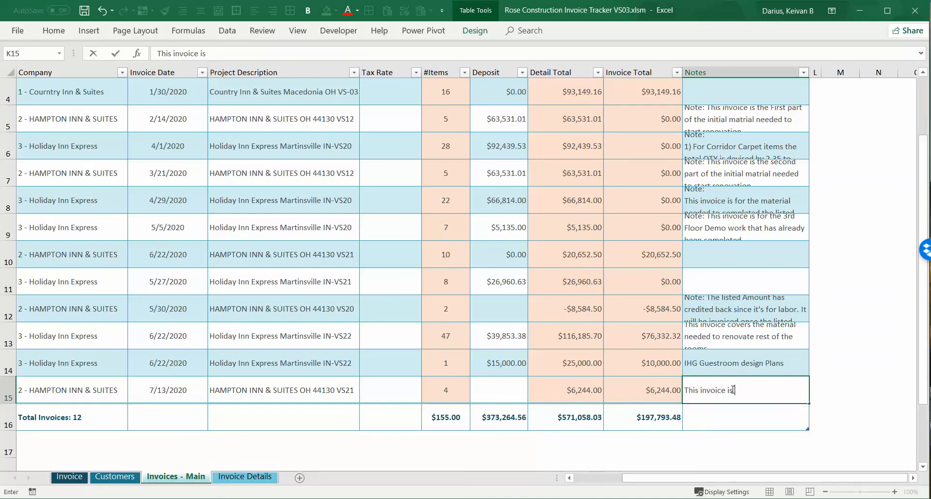
text( for labor and matri)
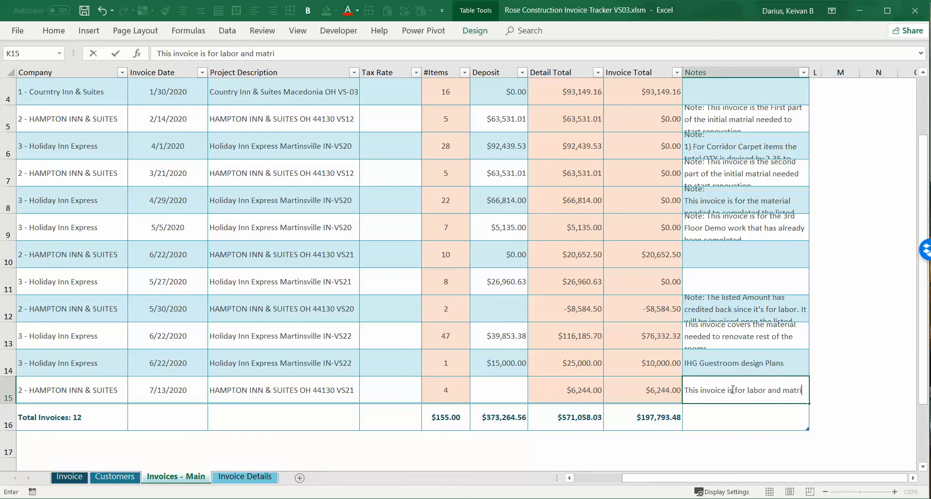
text(al fo)
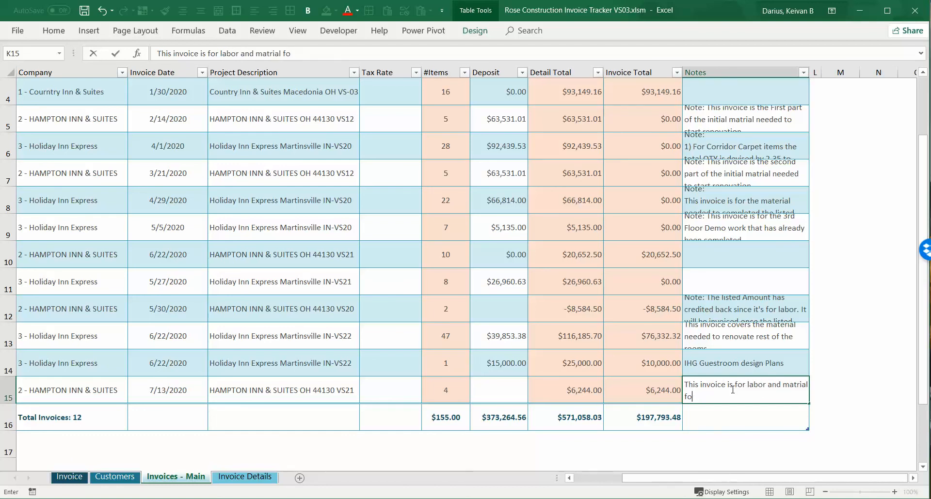
key(BackSpace)
key(BackSpace)
text(t)
key(BackSpace)
key(BackSpace)
key(BackSpace)
text(for 4th Floor)
key(Return)
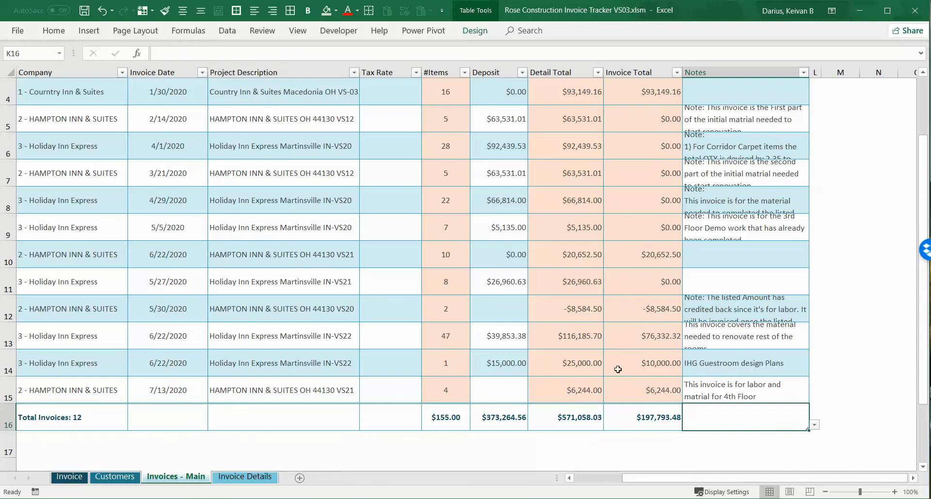
key(ctrl+s)
click(111, 478)
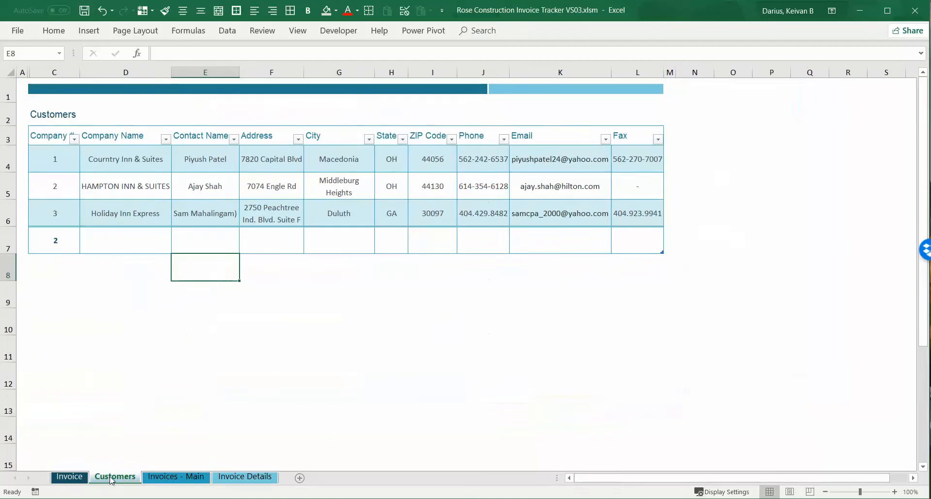
click(69, 477)
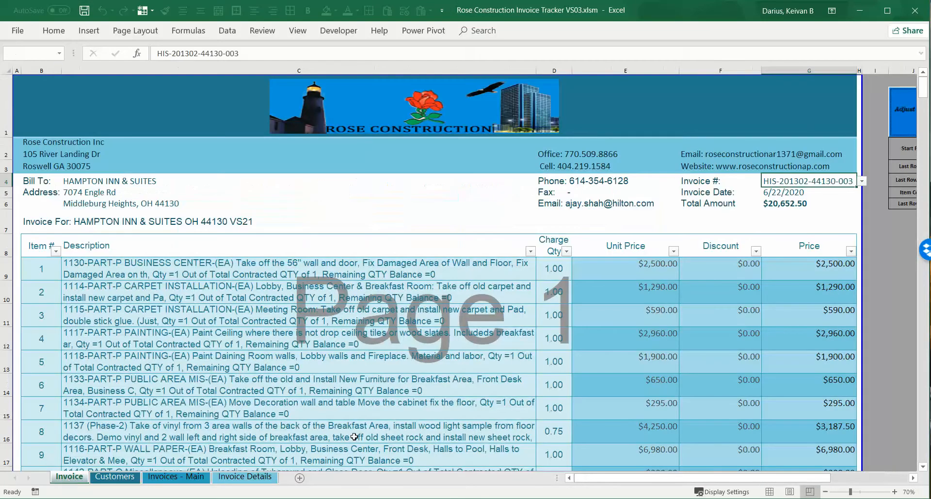
click(862, 182)
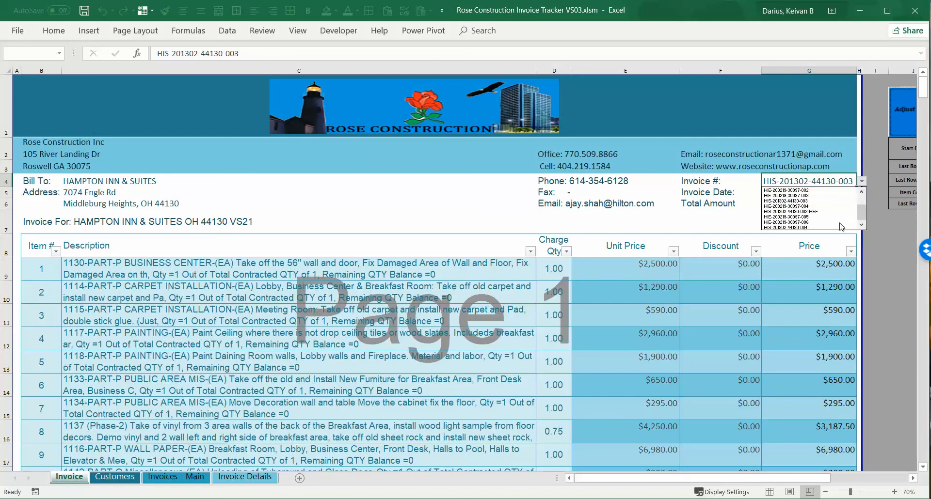
click(782, 227)
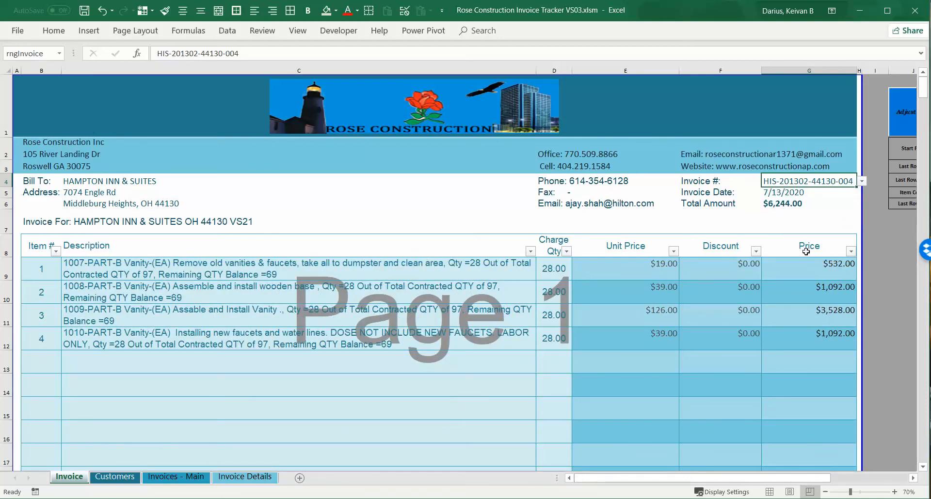
ctrl+scroll(805, 252, down, 1)
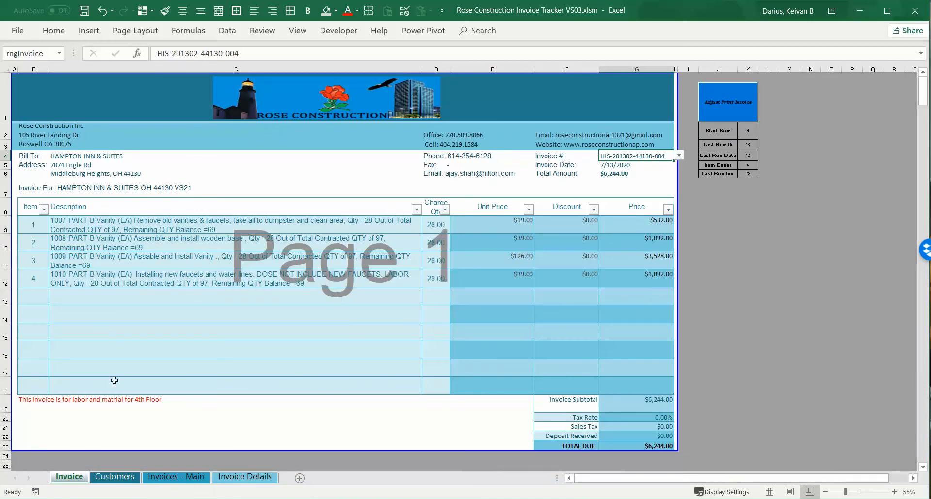
click(729, 103)
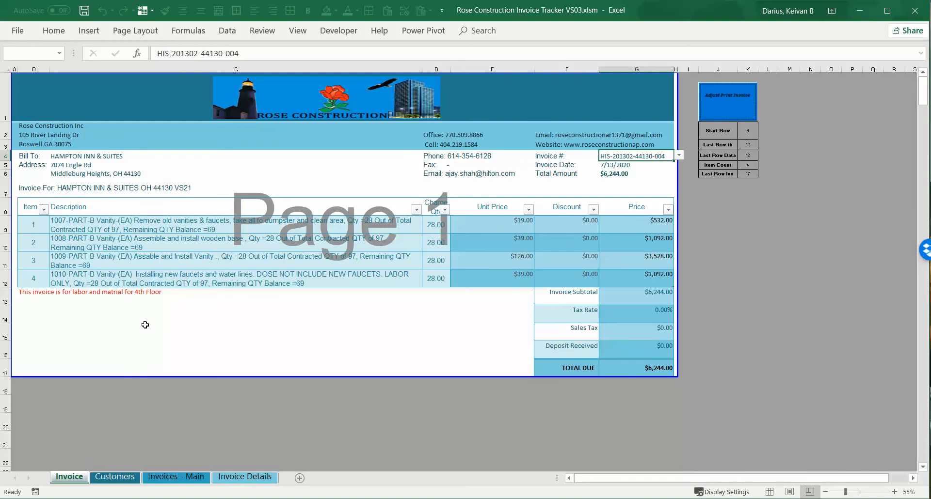
Step: Compare the note in B13 on the Invoice sheet with its Notes entry on Invoices - Main, returning to the invoice number cell
click(41, 296)
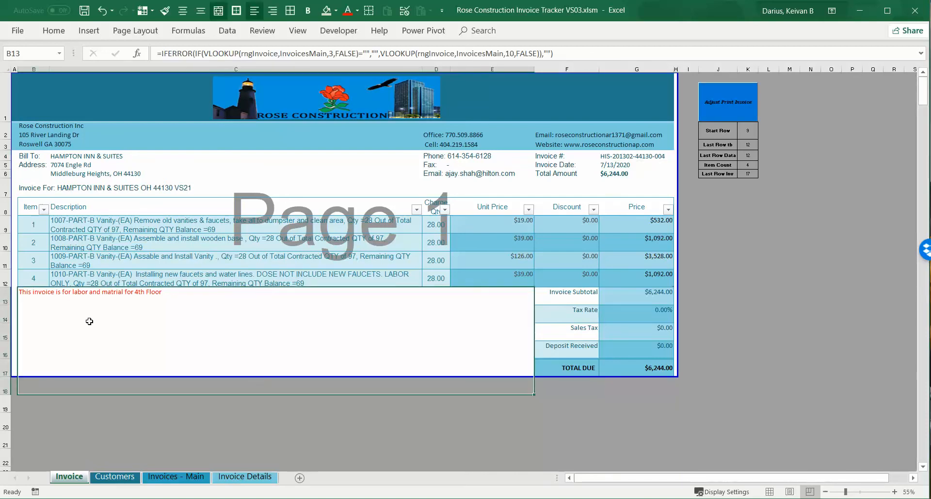
click(190, 478)
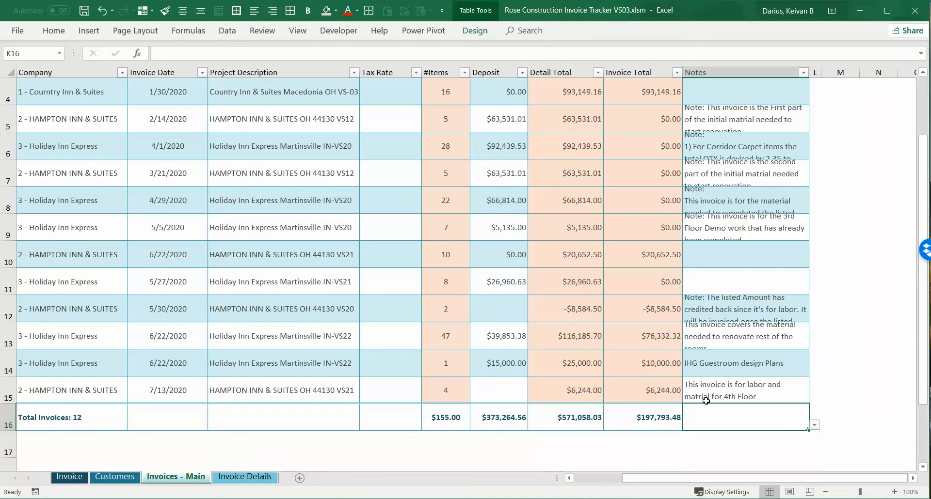
click(70, 477)
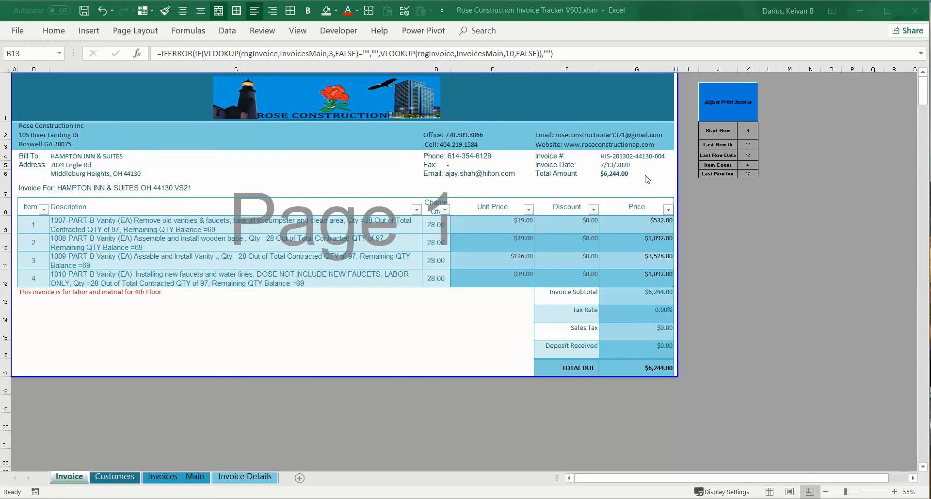
click(657, 158)
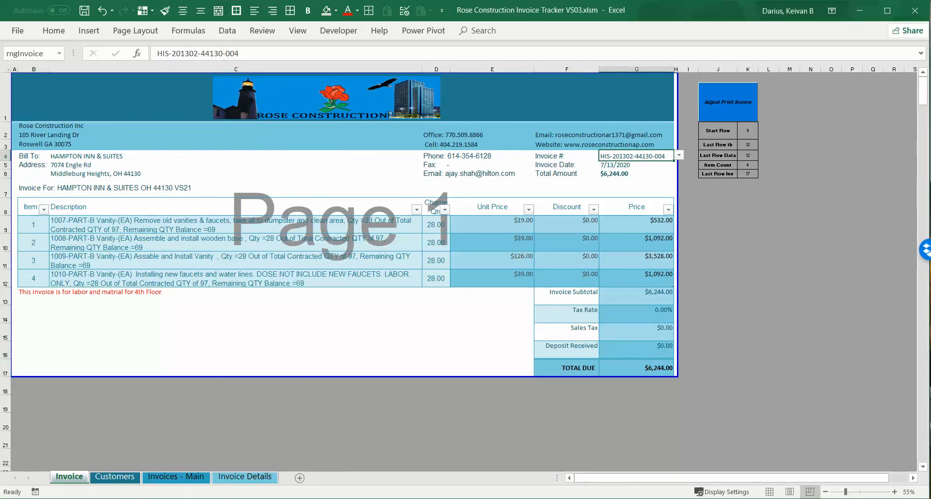
Step: Open the print settings for the Invoice sheet and choose Microsoft Print to PDF as the printer
click(17, 32)
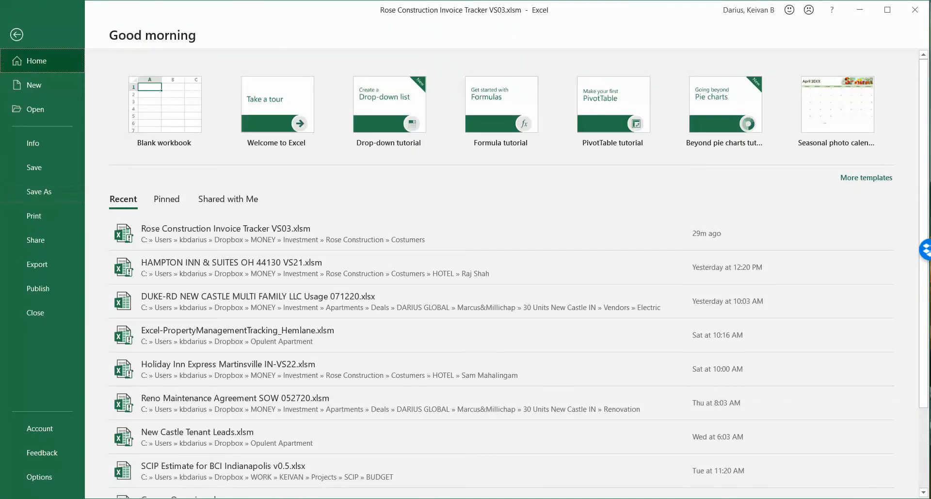
click(17, 34)
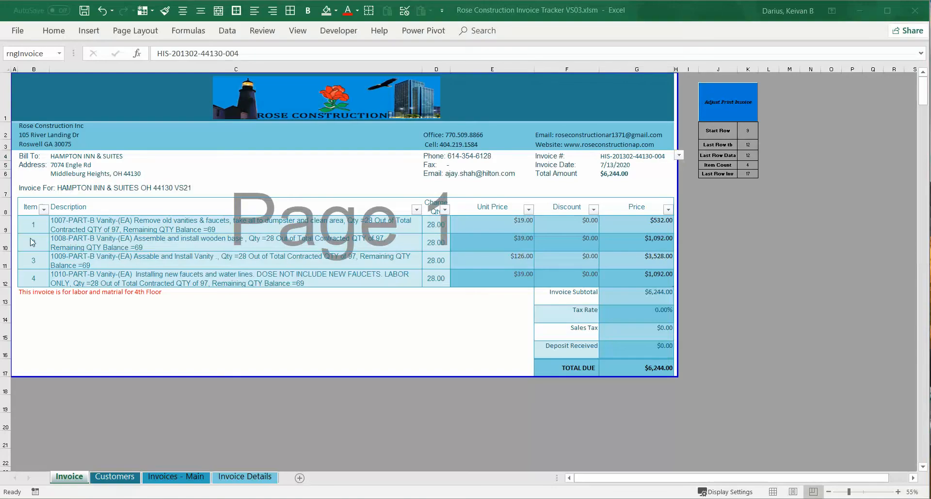
click(161, 313)
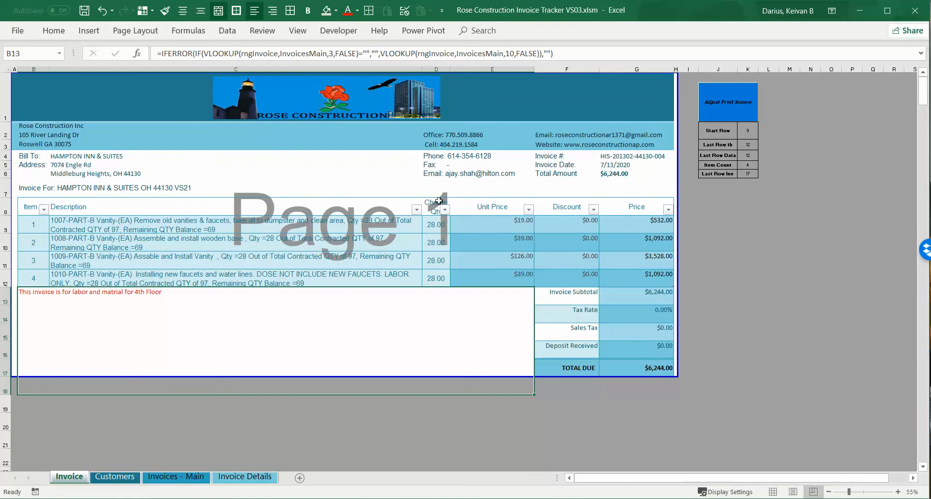
click(19, 31)
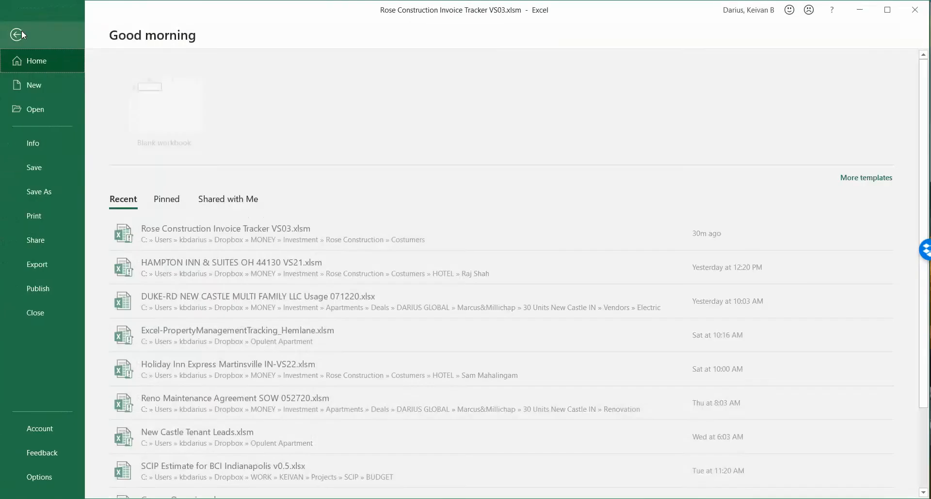
click(46, 214)
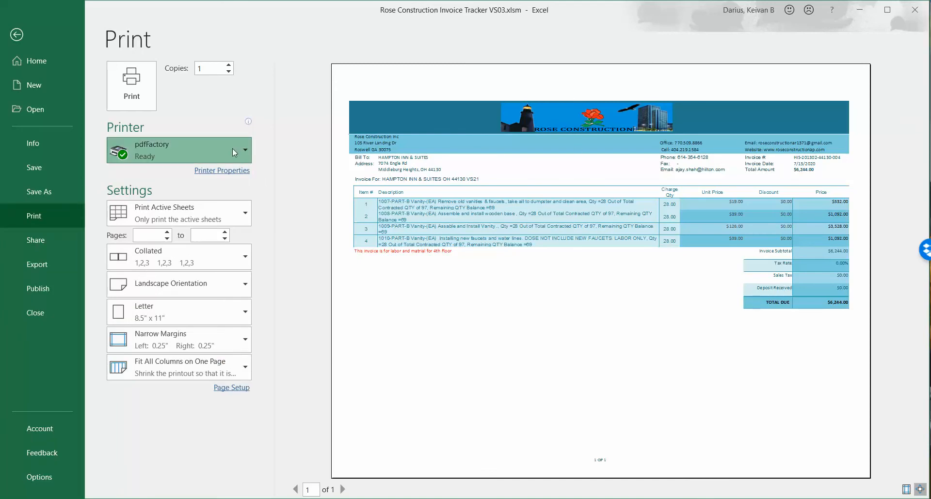
click(245, 153)
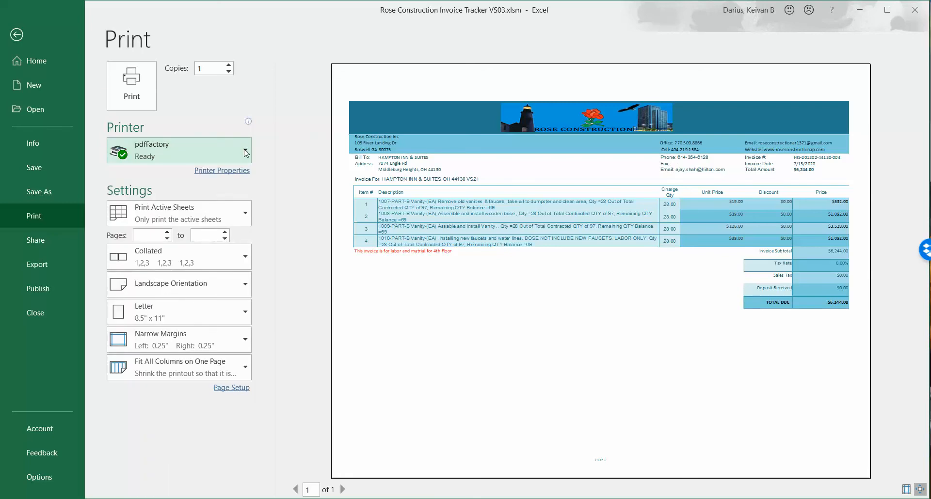
click(245, 154)
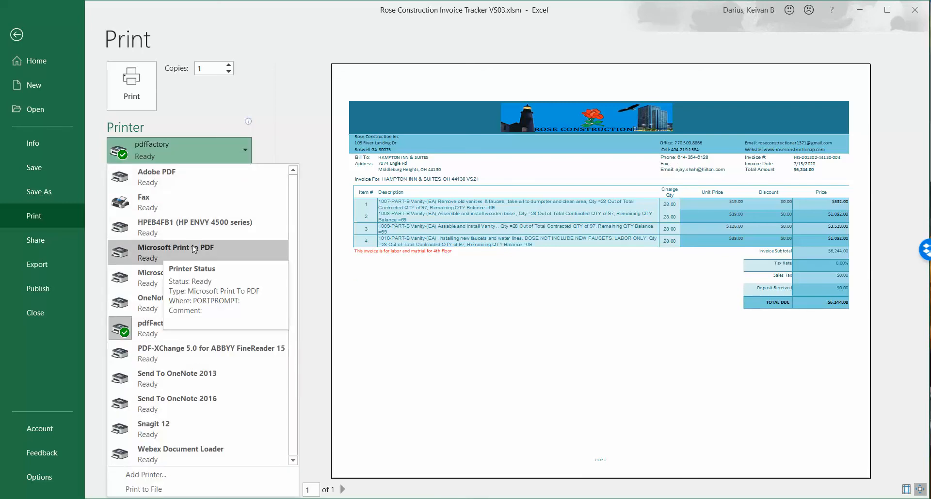
click(150, 249)
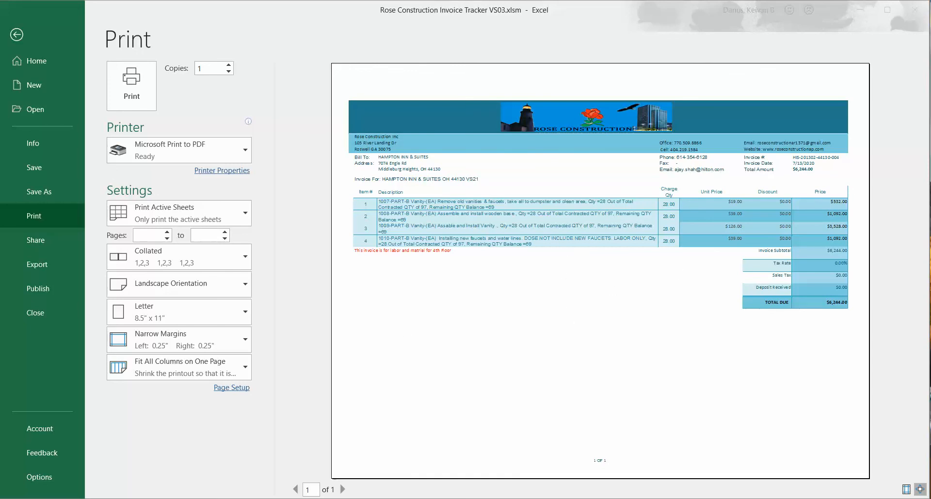
click(132, 92)
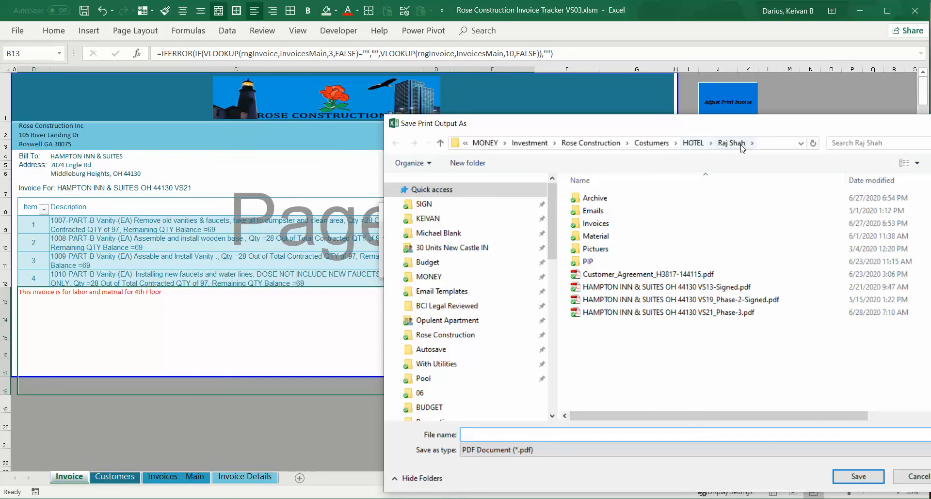
double_click(597, 224)
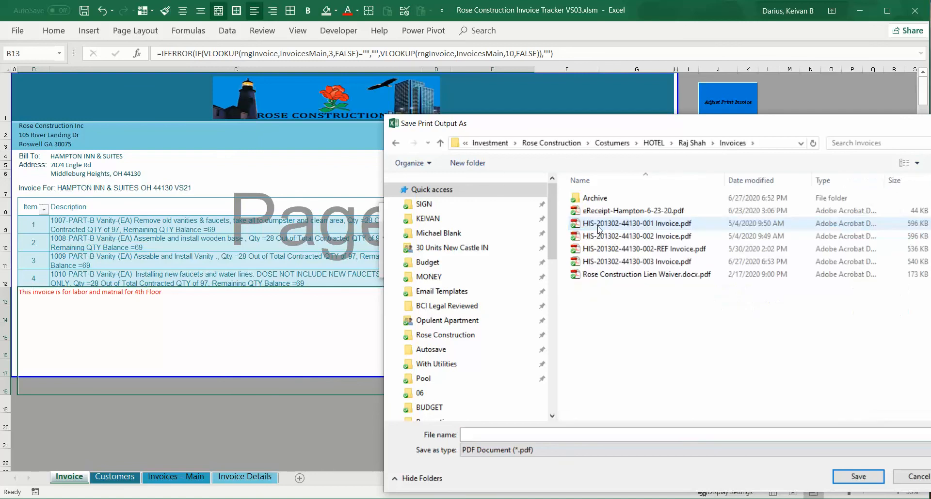
click(653, 237)
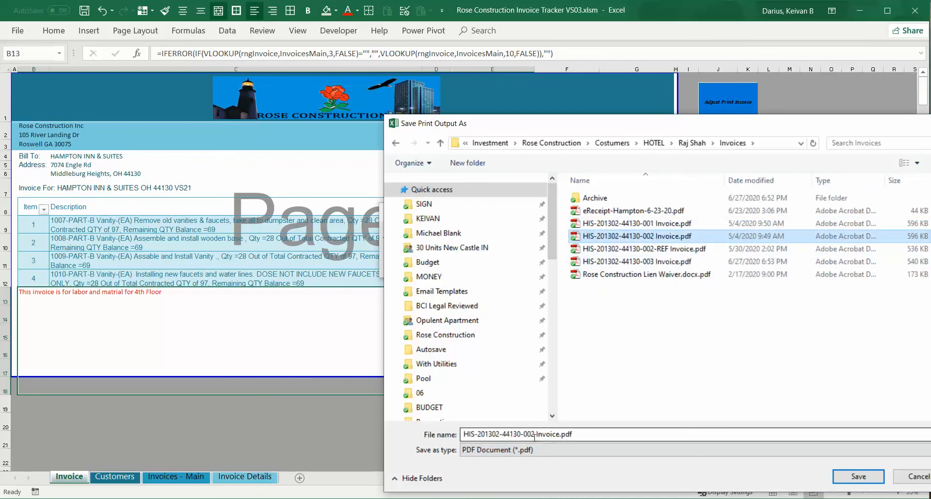
click(553, 435)
key(Home)
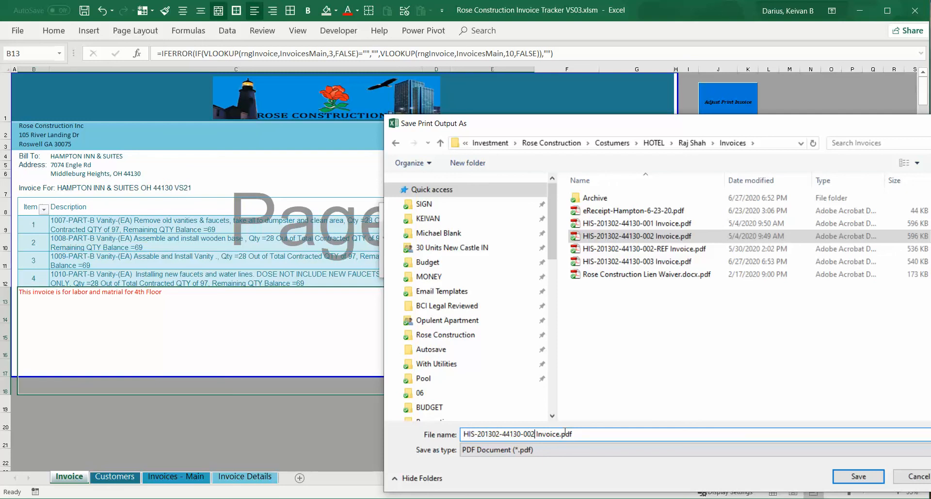
key(BackSpace)
text(4)
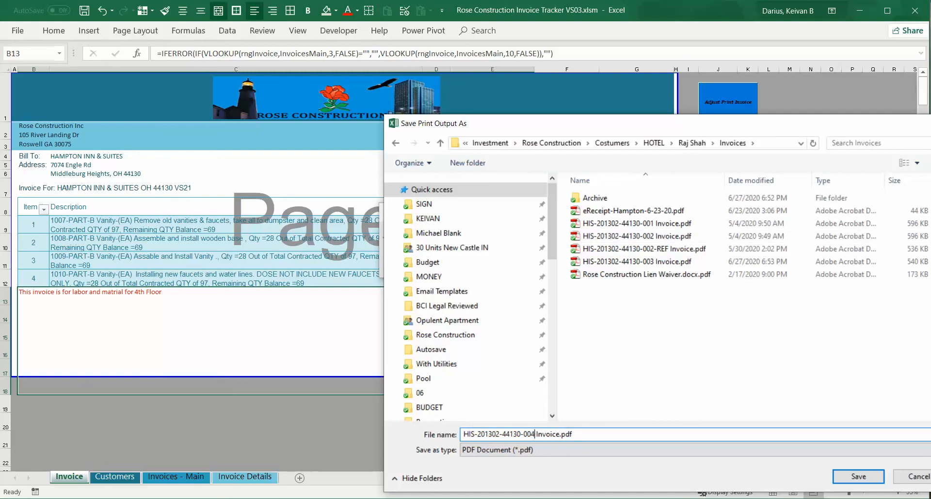
click(863, 480)
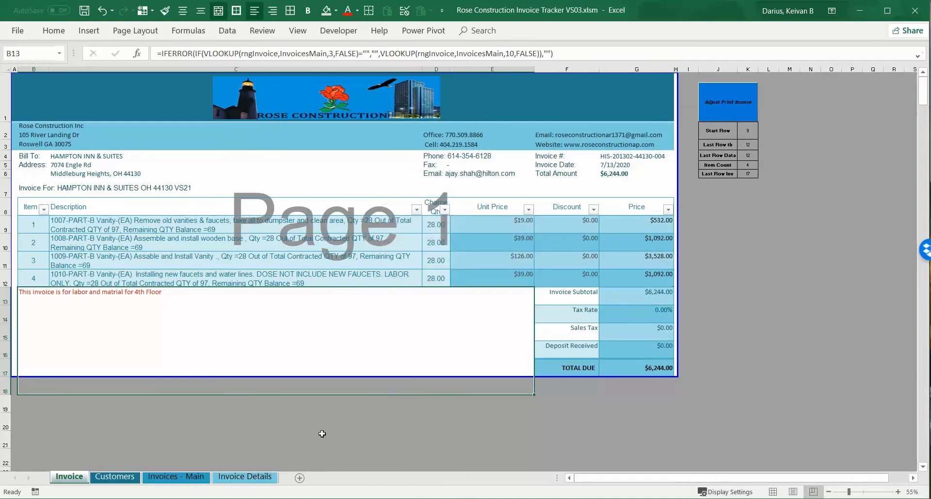
key(alt+Tab)
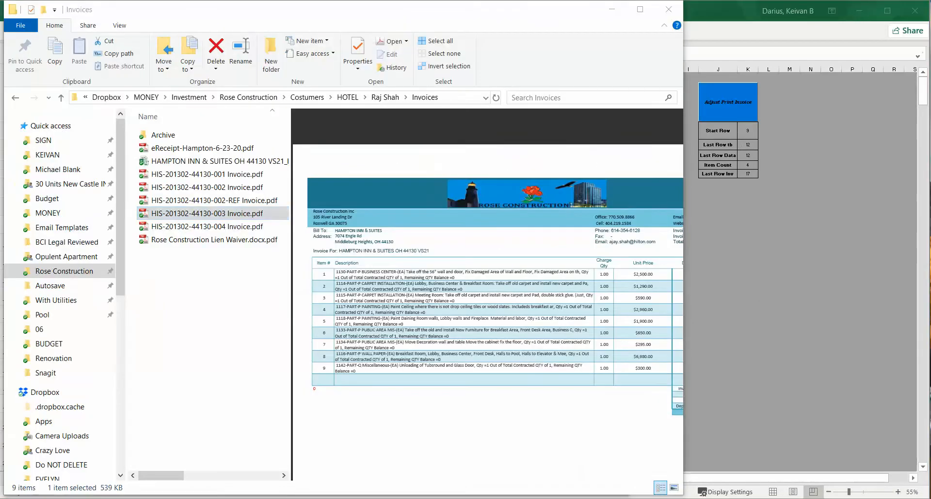
click(222, 228)
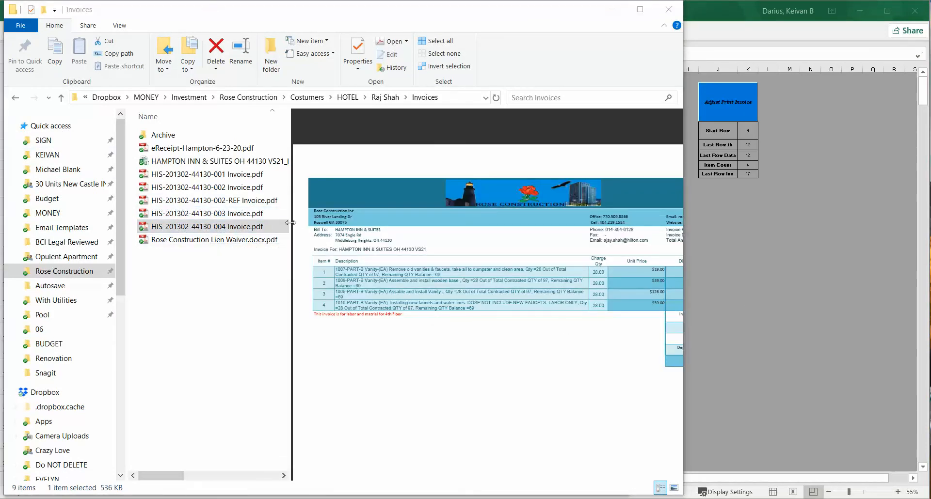
drag(290, 222, 327, 223)
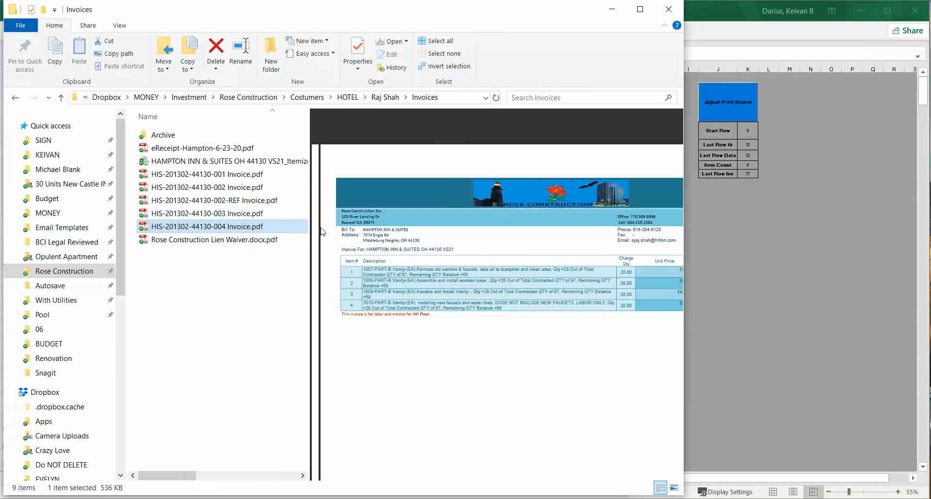
double_click(244, 227)
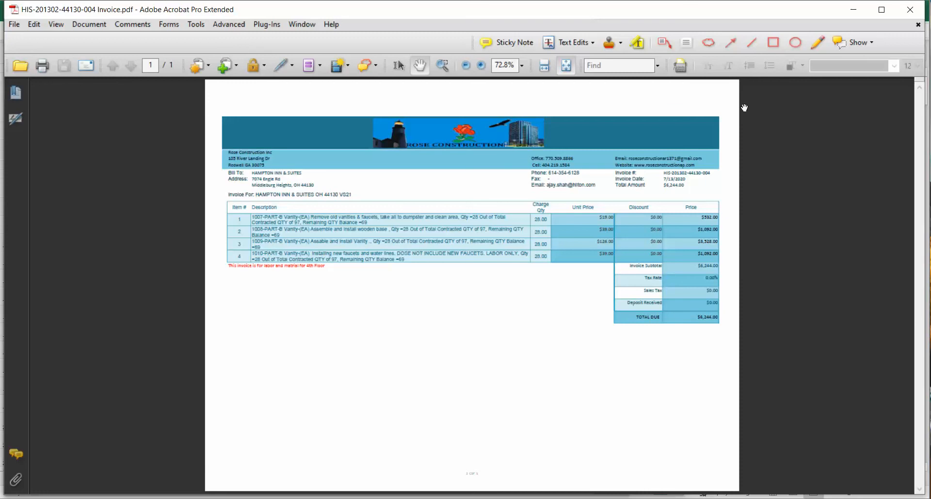
click(909, 12)
click(910, 11)
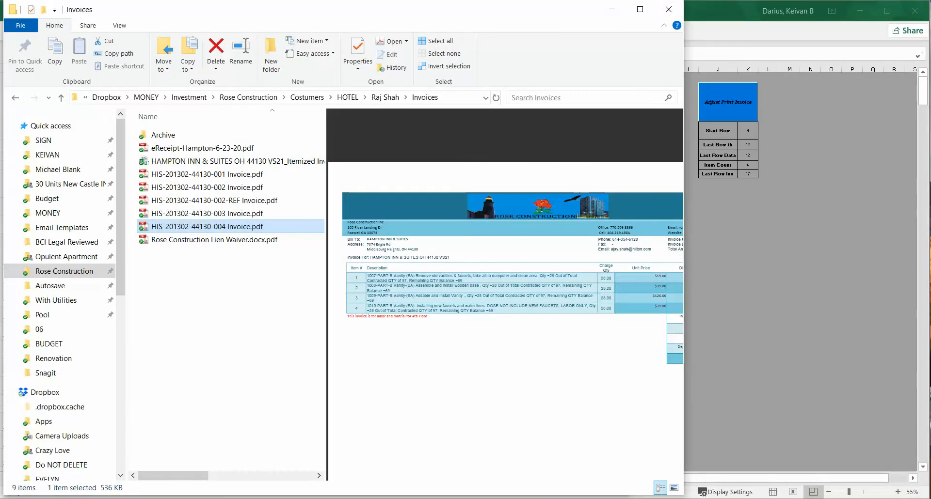
Step: Switch to the HAMPTON INN & SUITES OH 44130 VS21.xlsm workbook and refresh the query table on the Invoice sheet
mouse_move(403, 498)
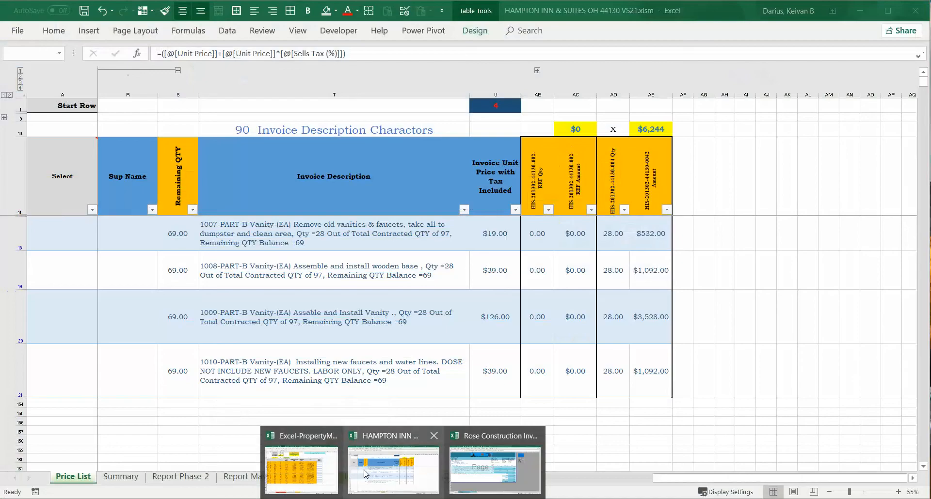
click(393, 469)
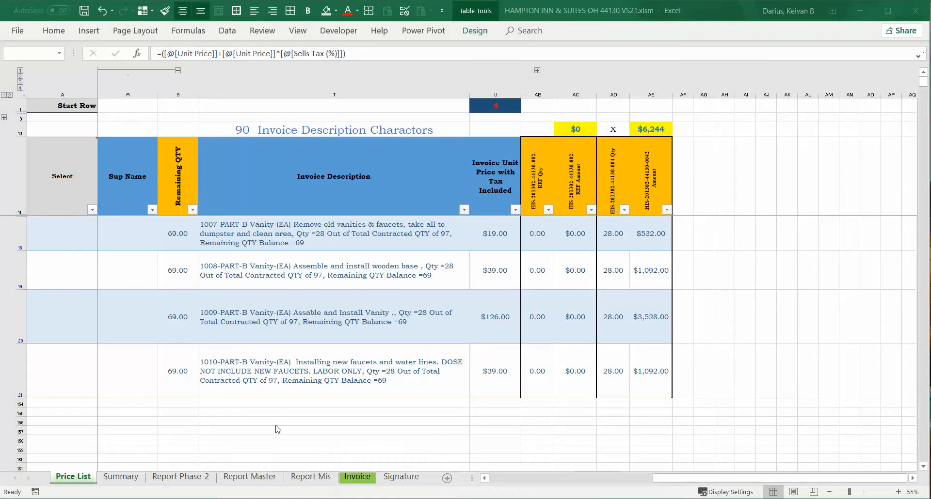
click(364, 480)
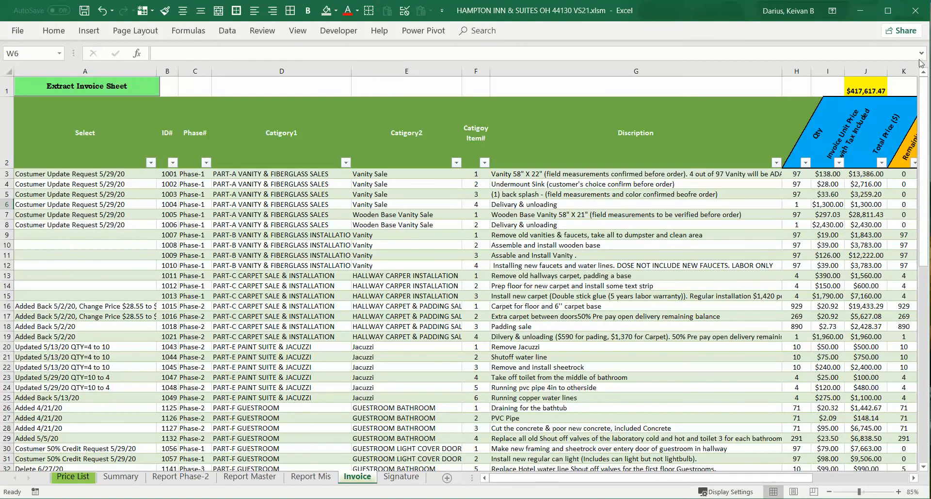
drag(612, 479, 766, 485)
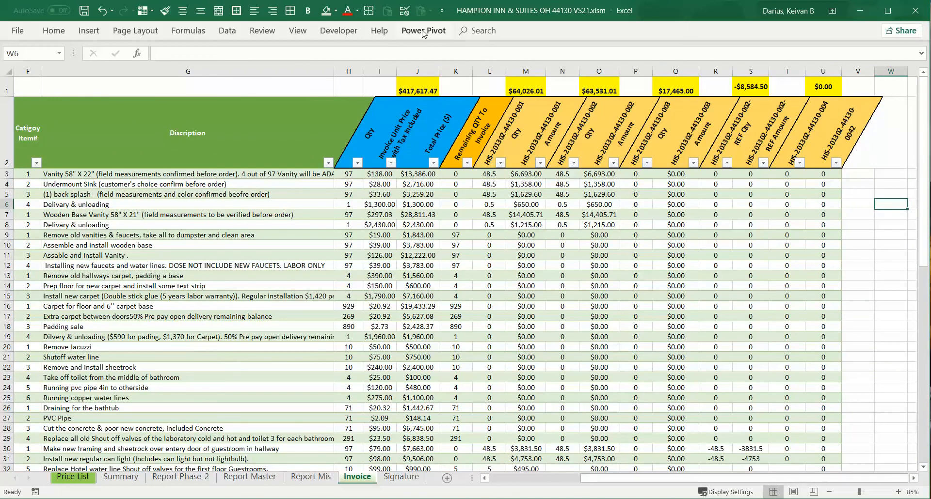
click(592, 237)
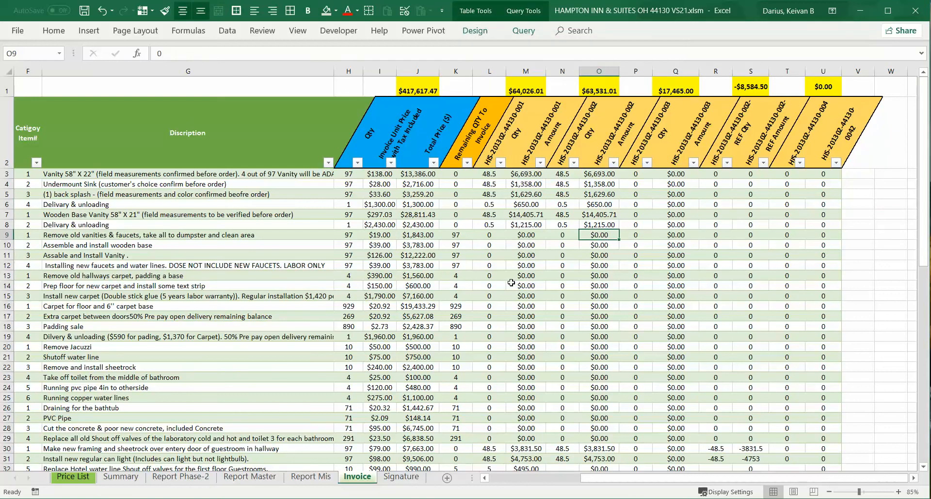
click(523, 31)
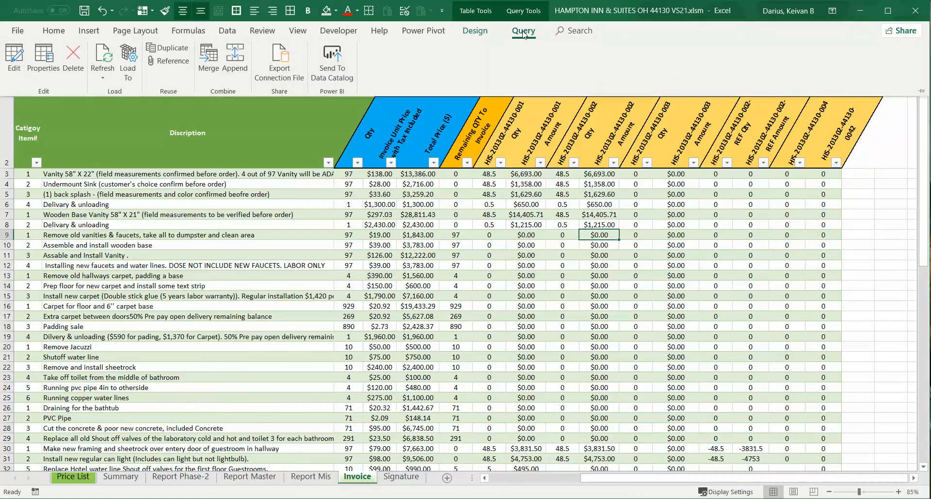
click(102, 56)
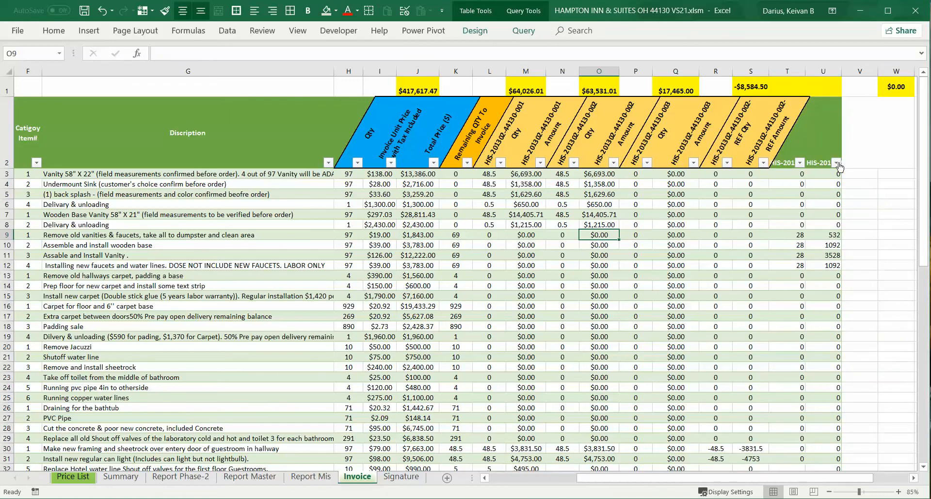
Step: Copy the slanted orange header formatting from R2:S2 to the new invoice 004 headers in T2:U2
mouse_move(836, 477)
mouse_down()
mouse_move(869, 484)
mouse_move(851, 485)
mouse_up()
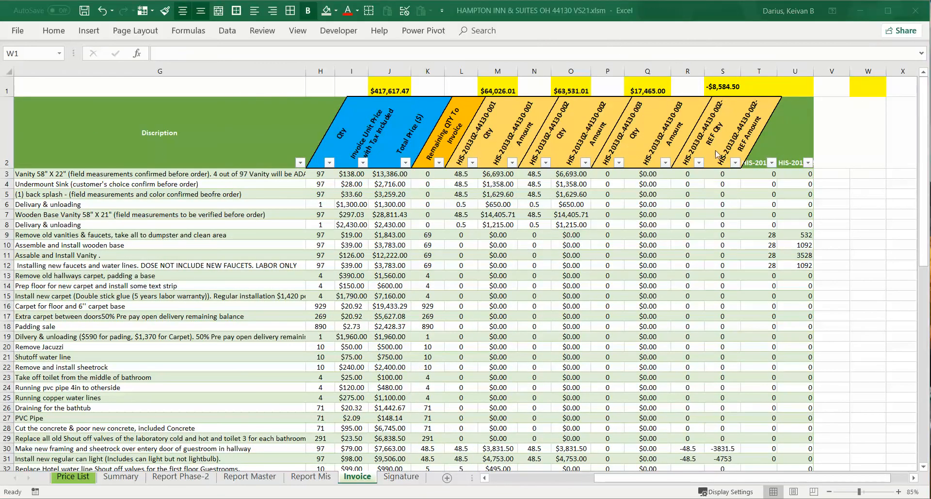
click(716, 154)
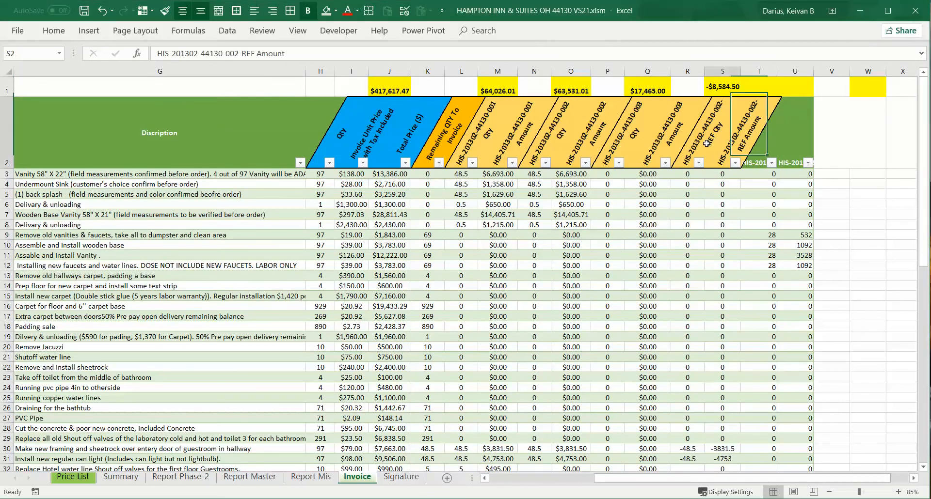
drag(689, 156, 722, 155)
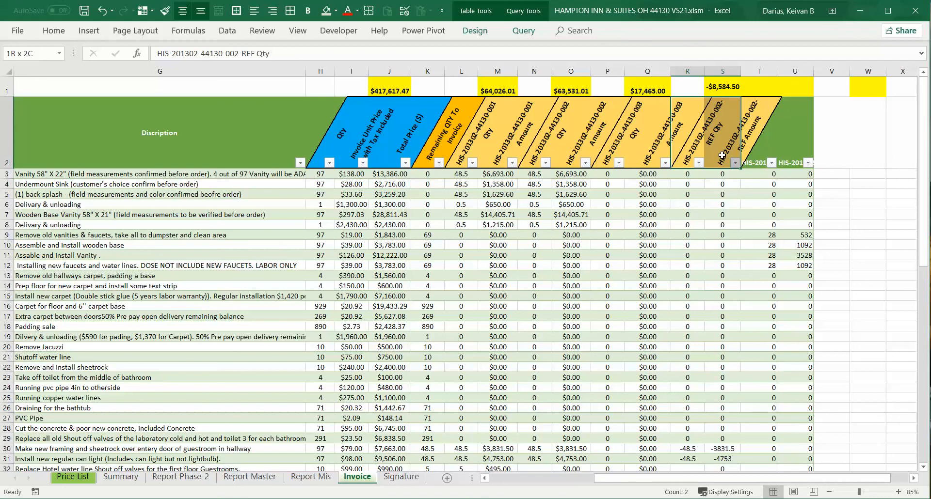
click(165, 11)
click(753, 160)
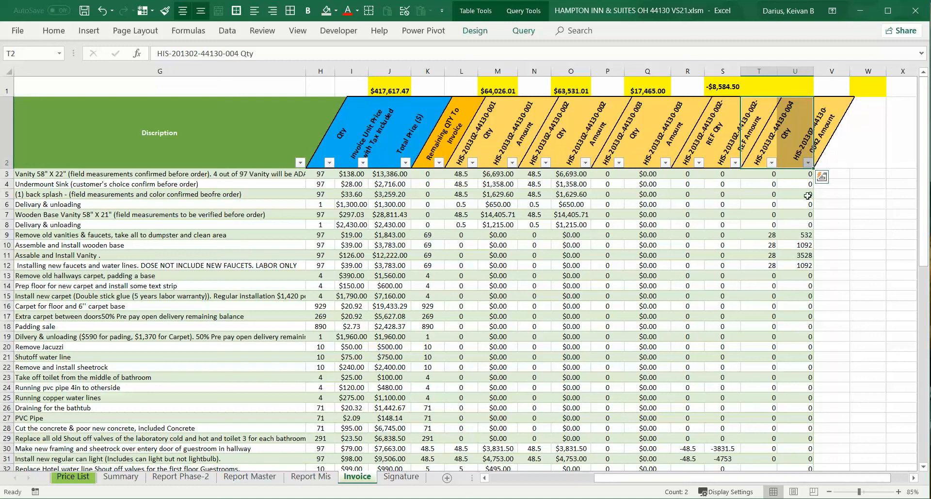
Step: Clear the leftover yellow formatting in T1:W1 by filling the blank X1 cell leftward over it
click(905, 86)
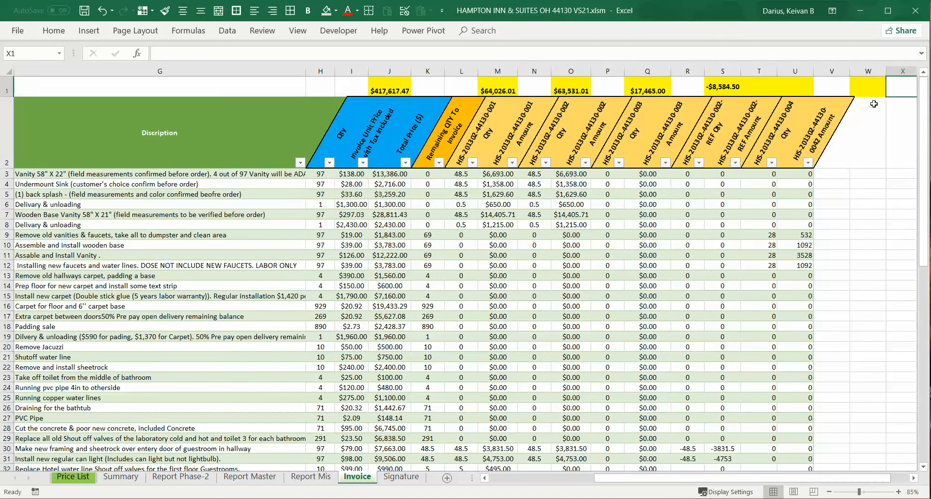
click(913, 478)
drag(628, 98, 462, 100)
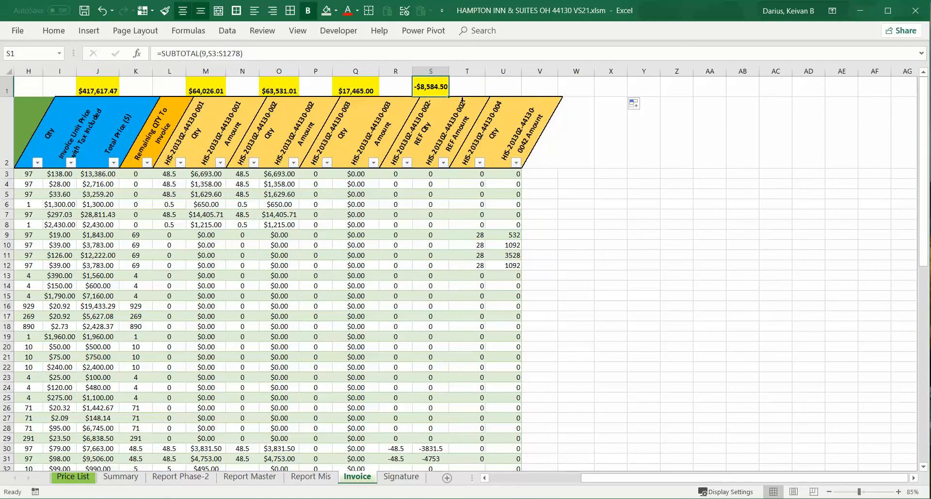
Step: Copy the subtotal formula from S1 to U1 above the new invoice amount column
key(ctrl+c)
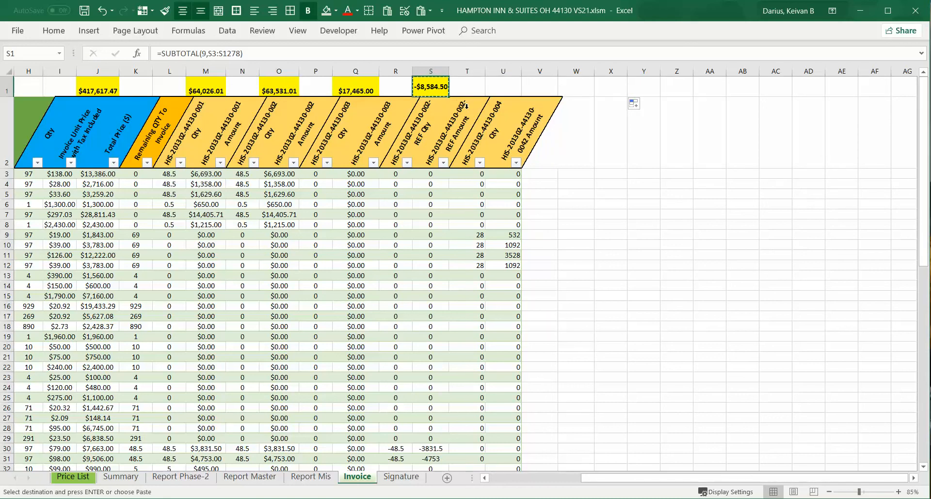
key(Down)
key(Down)
key(Up)
key(Up)
key(Right)
key(Right)
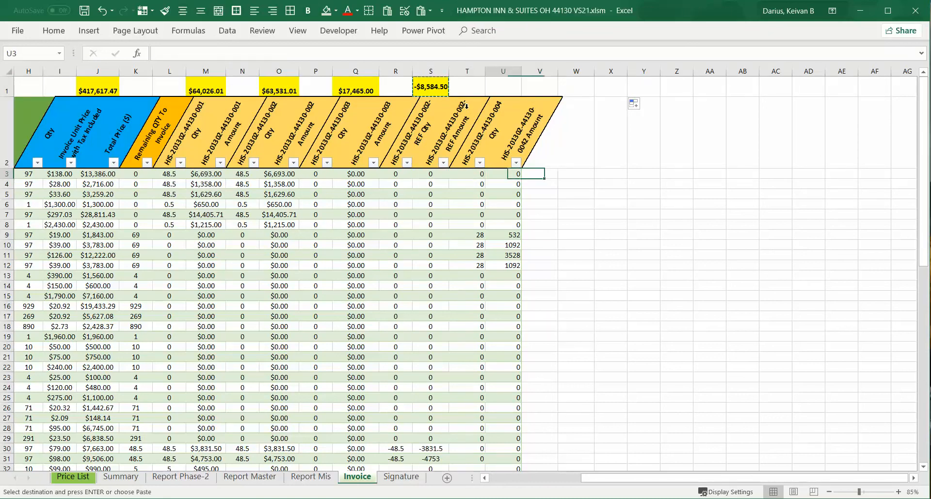
key(Down)
key(Up)
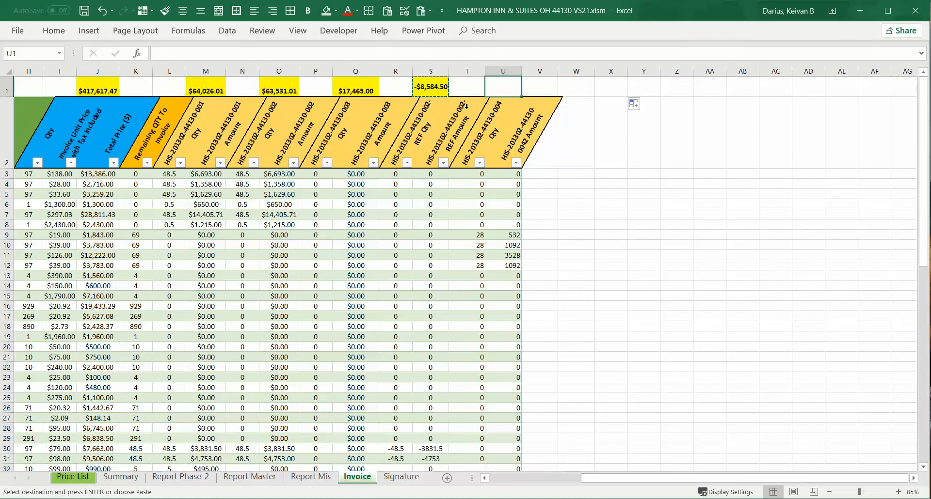
key(ctrl+v)
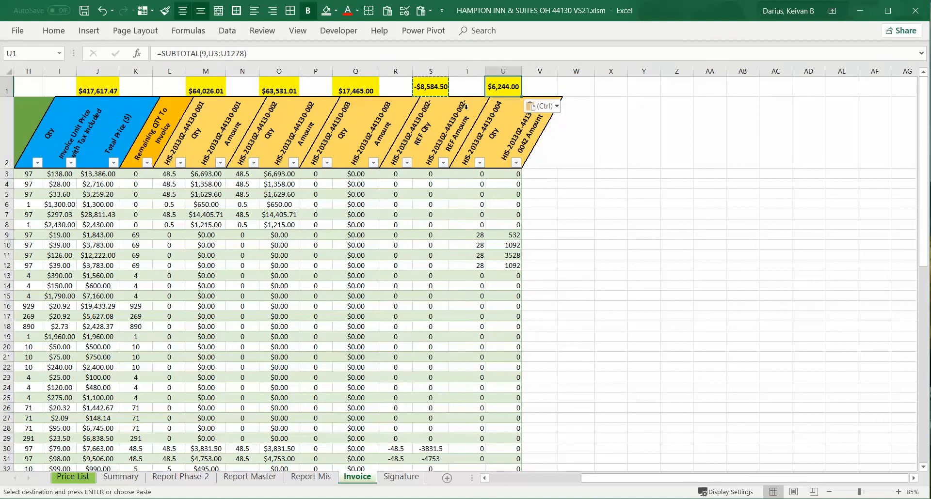
Step: Center the contents of columns T and U horizontally
click(506, 204)
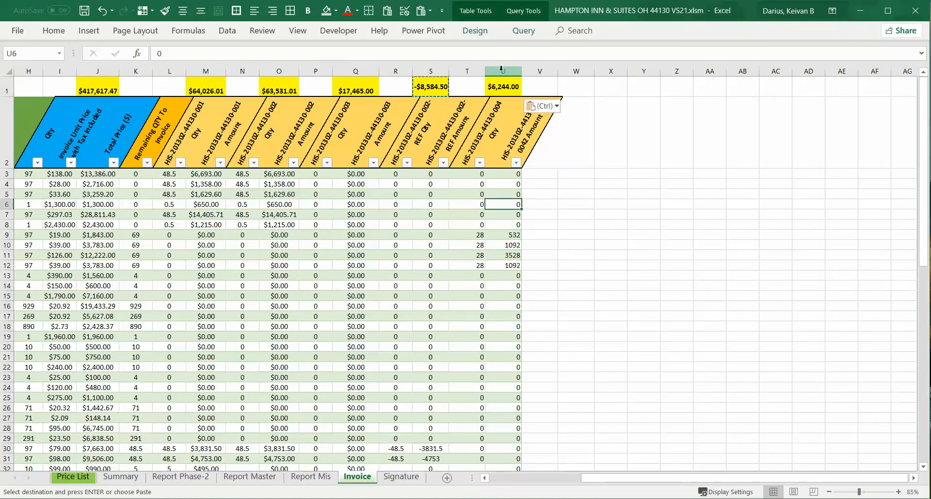
drag(501, 69, 468, 66)
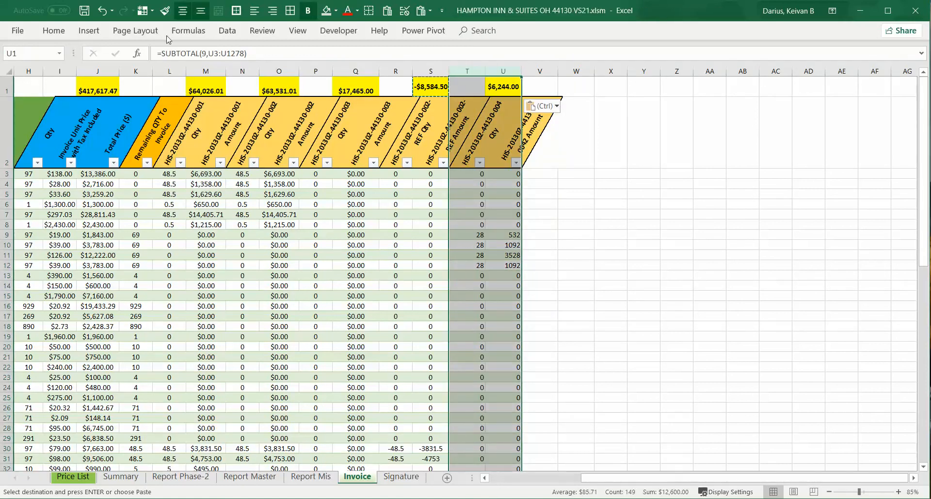
click(182, 12)
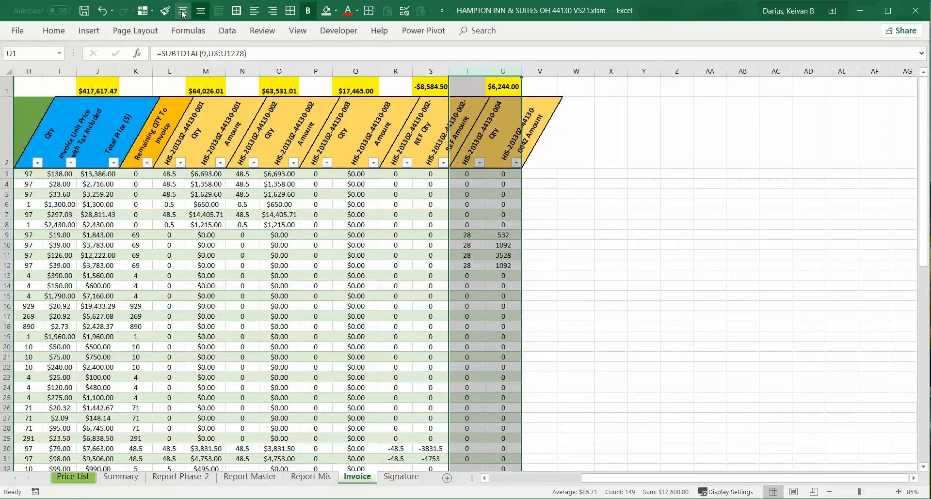
Step: Format column U as Currency with the $ symbol and two decimal places
click(511, 70)
right_click(503, 208)
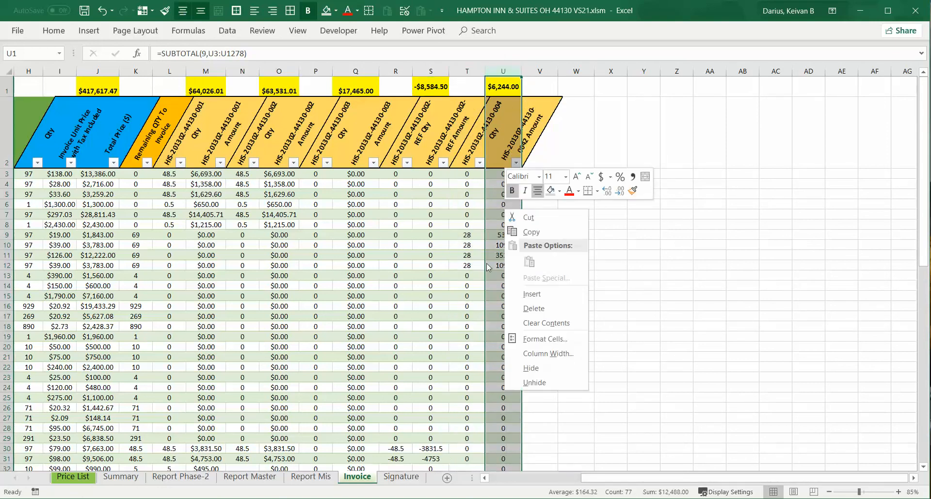
click(534, 342)
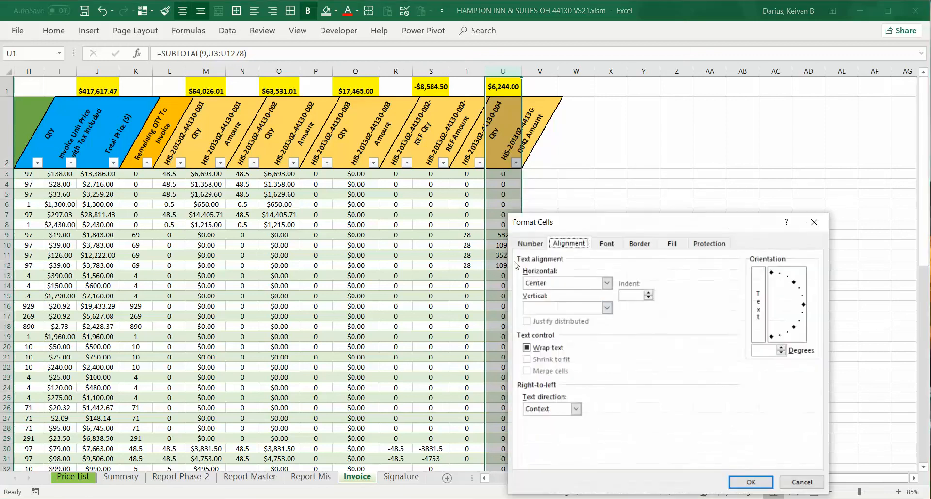
click(530, 243)
click(539, 285)
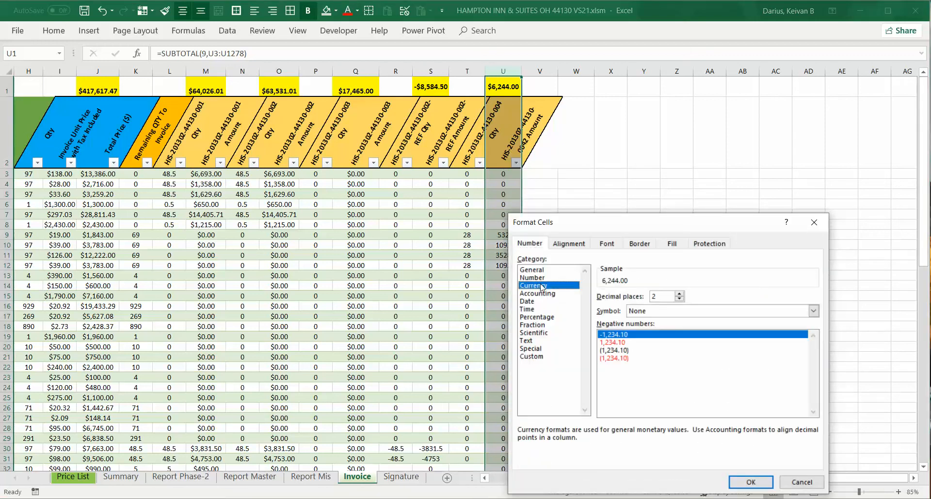
click(648, 311)
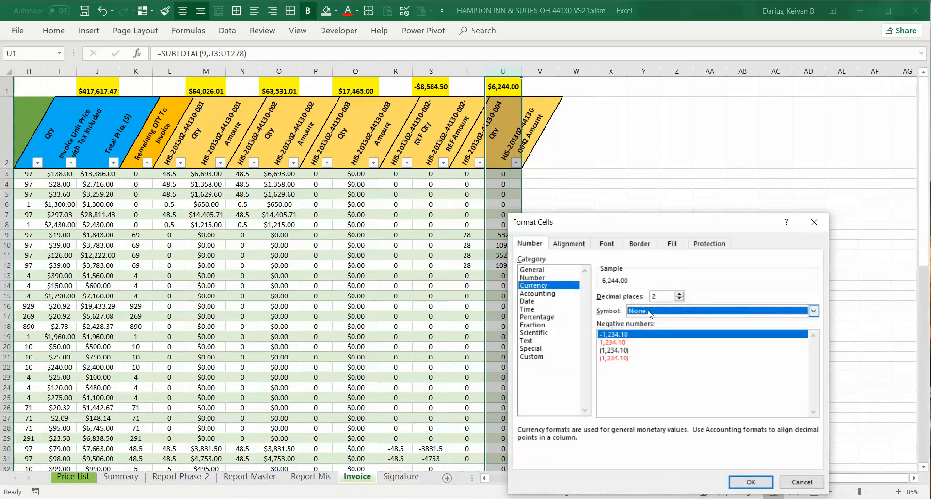
click(648, 320)
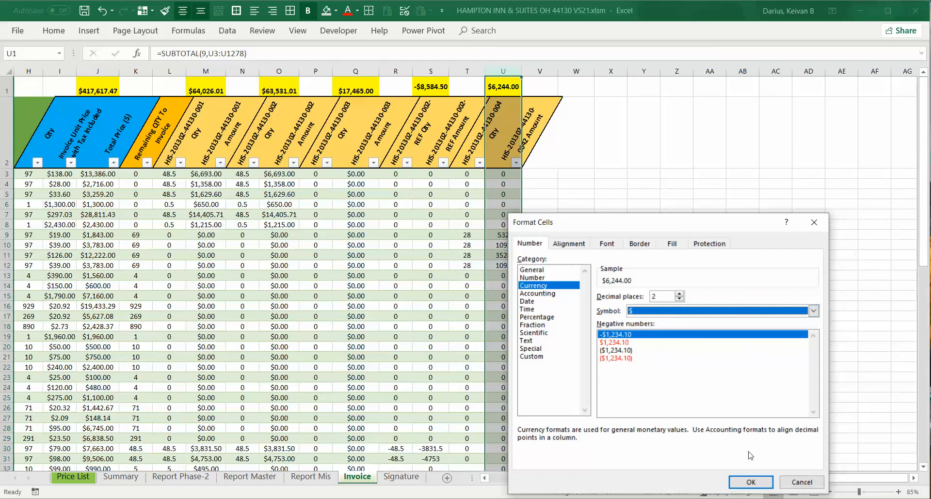
click(750, 482)
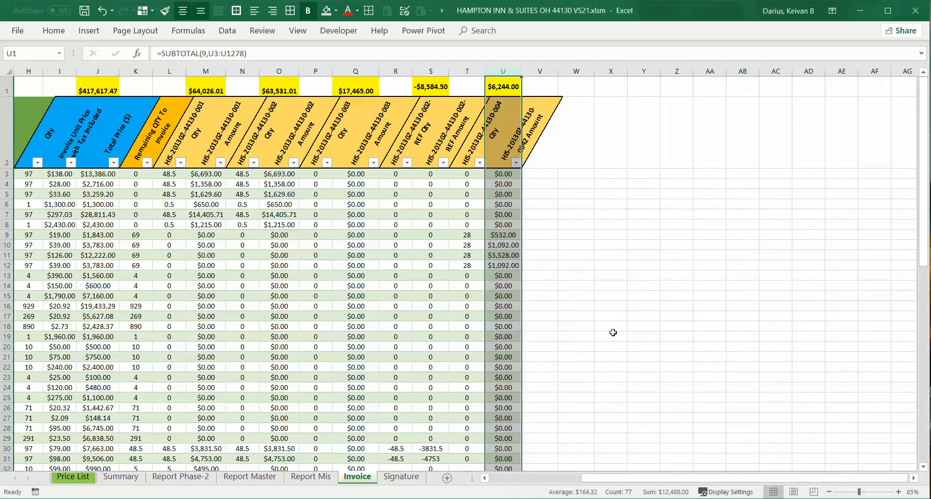
click(539, 270)
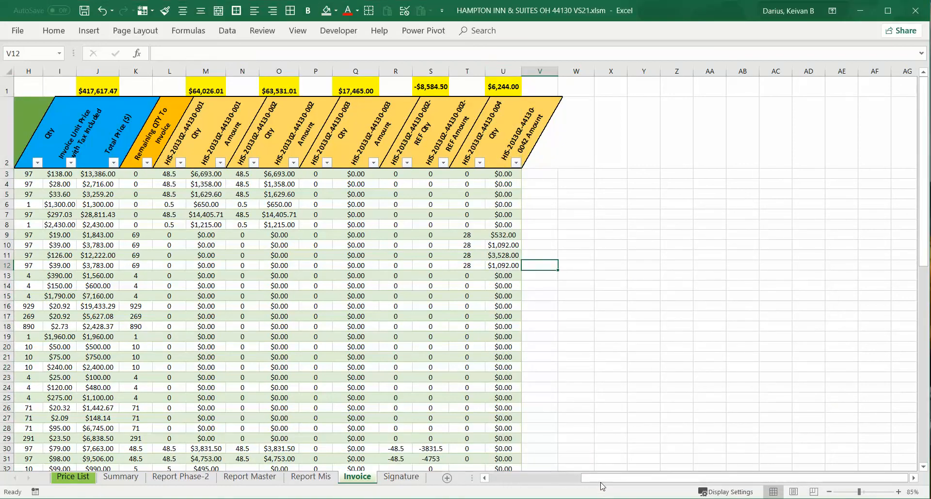
Step: Examine row 9 across the table, comparing its invoice 004 quantity with the remaining and total contracted quantities
mouse_move(602, 480)
mouse_down()
mouse_move(496, 484)
mouse_move(587, 480)
mouse_up()
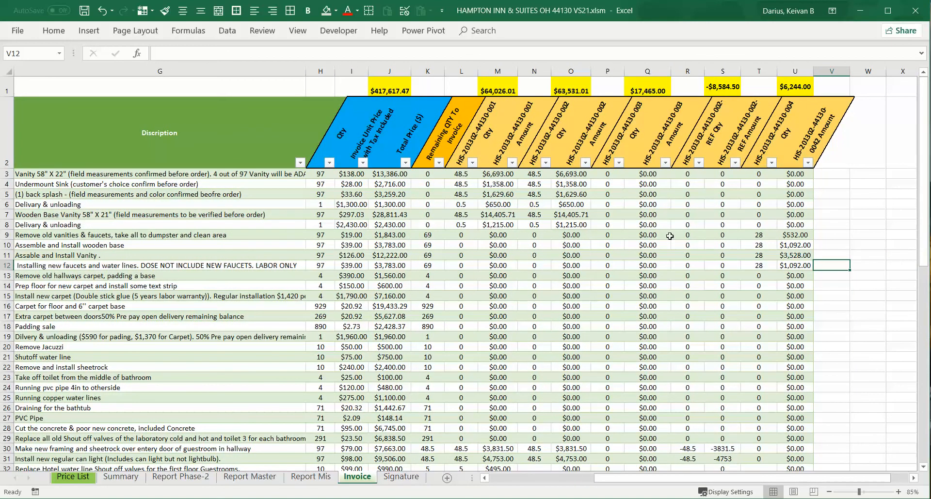
click(768, 238)
key(Left)
key(Left)
key(Left)
key(Left)
key(Left)
key(Left)
key(Left)
key(Left)
key(Left)
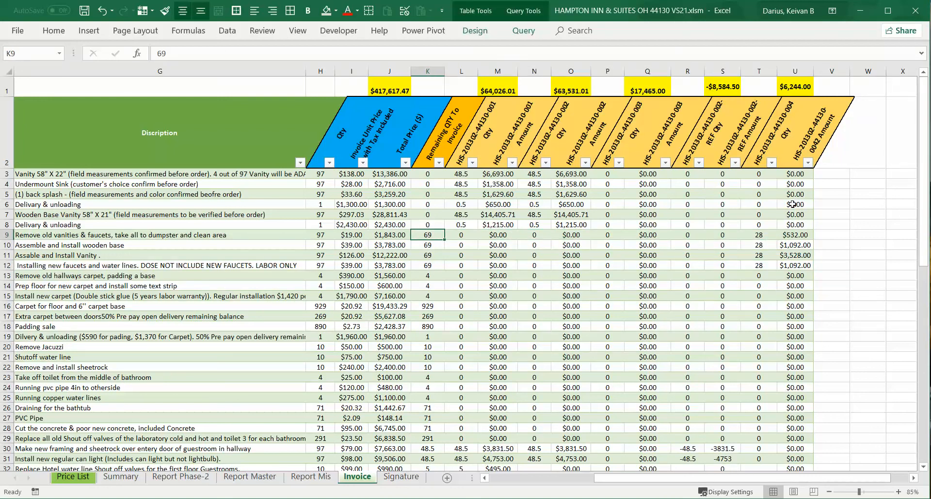
key(Left)
key(Left)
key(Left)
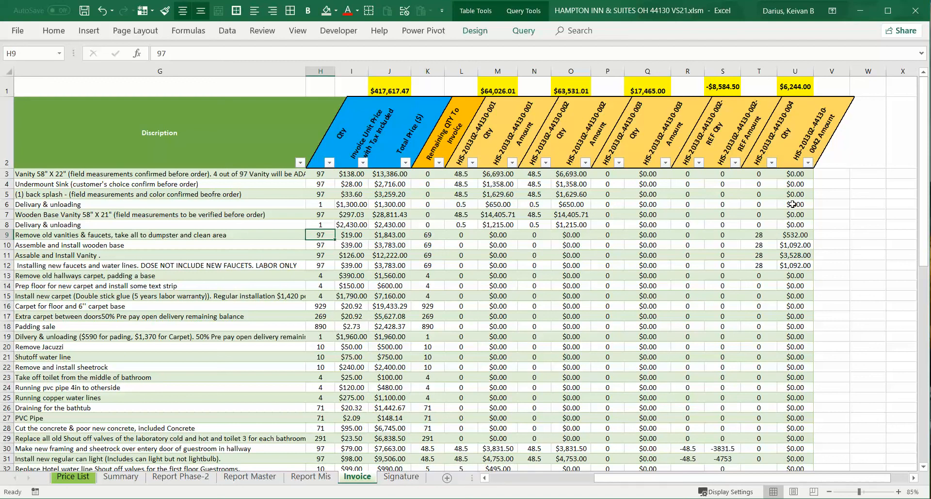
key(Right)
key(Right)
key(Right)
key(Right)
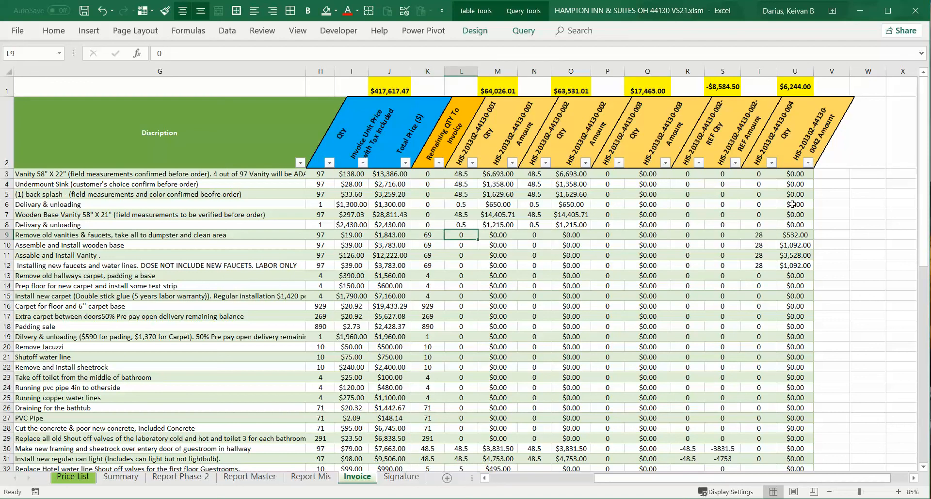
key(Right)
key(Right)
key(Right)
key(Right)
key(Right)
key(Right)
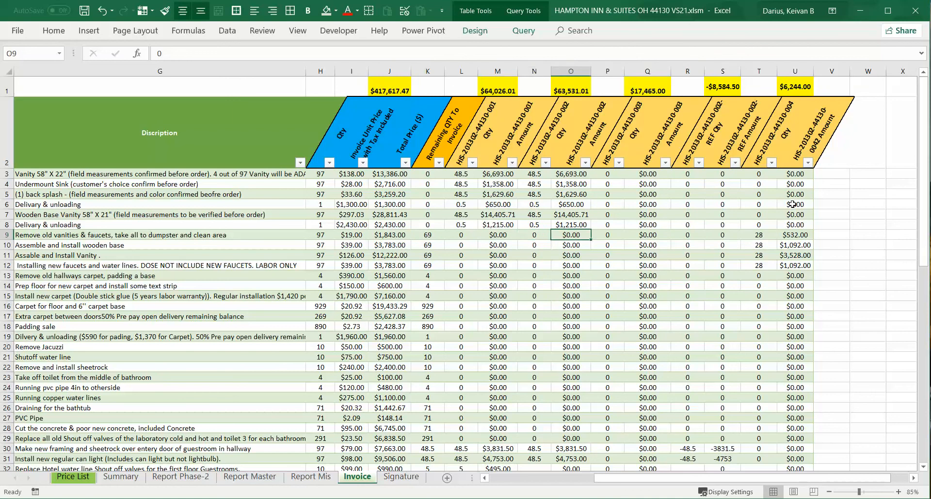
key(Right)
key(Right)
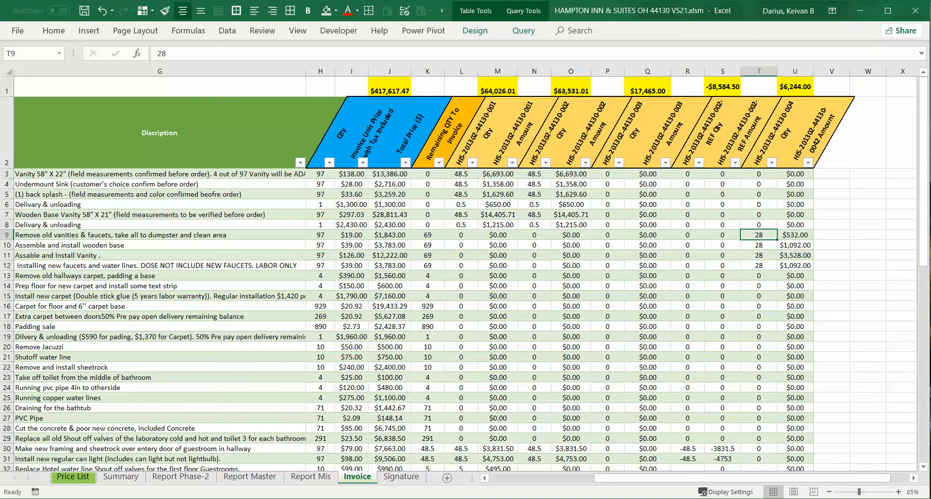
Step: Check the Invoice sheet in Page Break Preview and return to Normal view
click(814, 492)
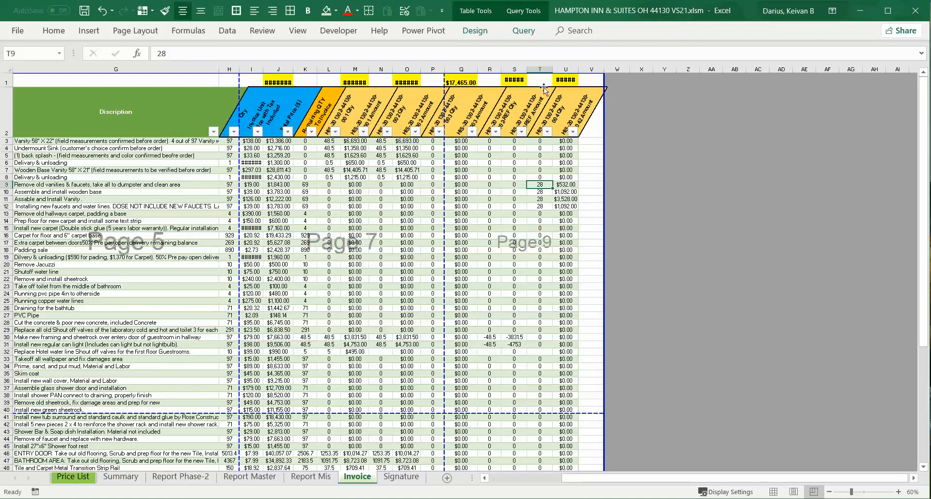
click(773, 492)
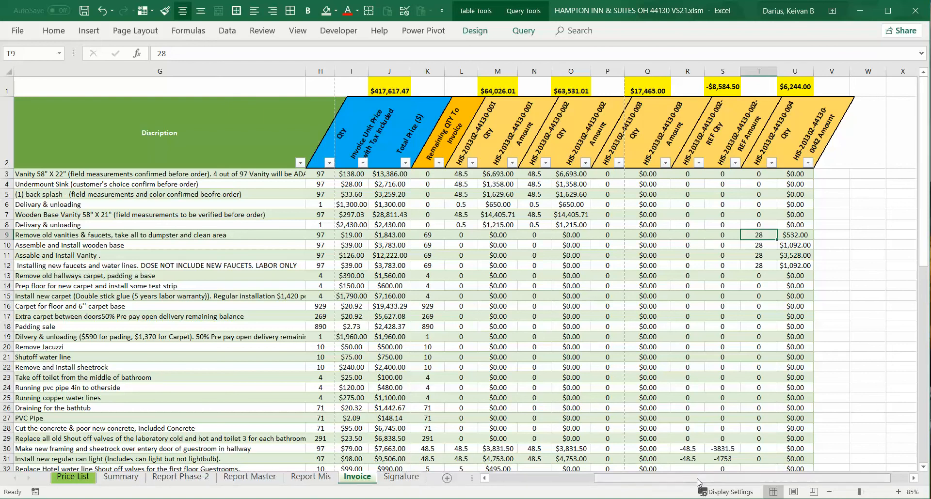
Step: Extract the Invoice sheet into a separate itemized invoice report workbook
drag(698, 480, 582, 491)
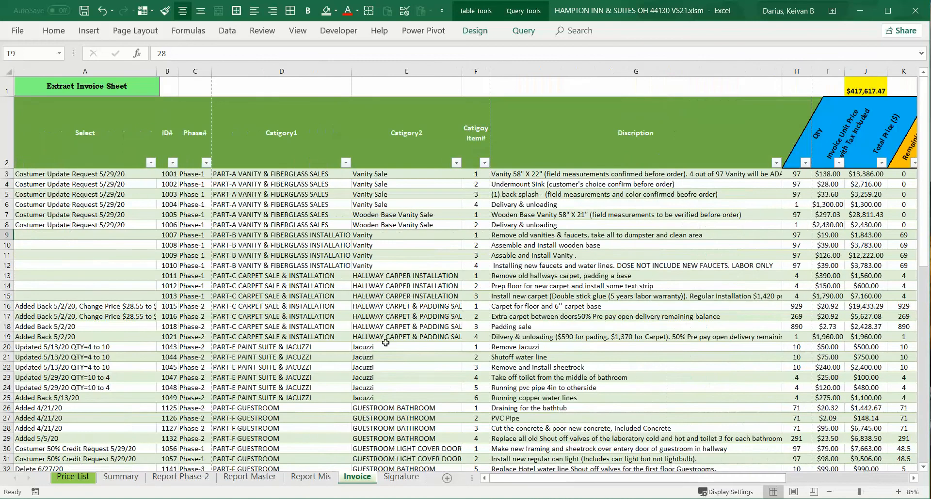
click(83, 88)
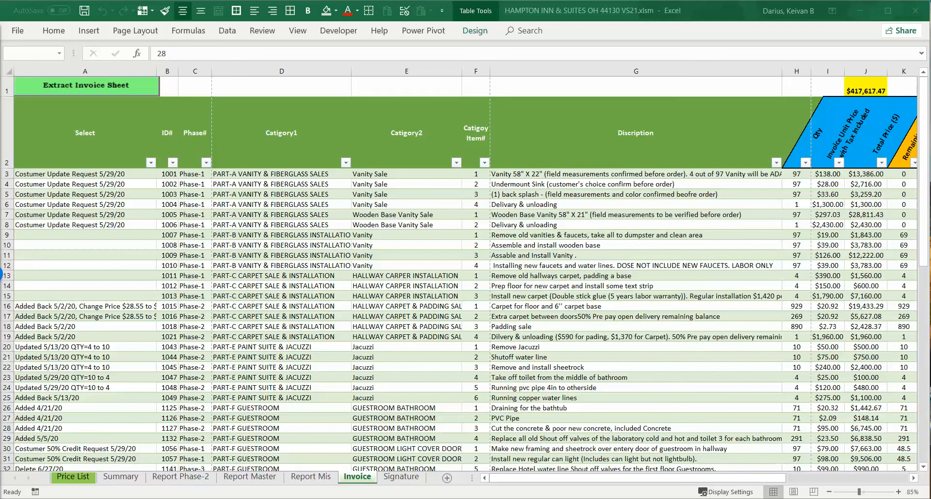
Step: Switch to the Invoices folder in File Explorer, open HAMPTON INN & SUITES OH 44130 VS21_Itemized Invoice Report.xlsm and maximize its window
mouse_move(206, 498)
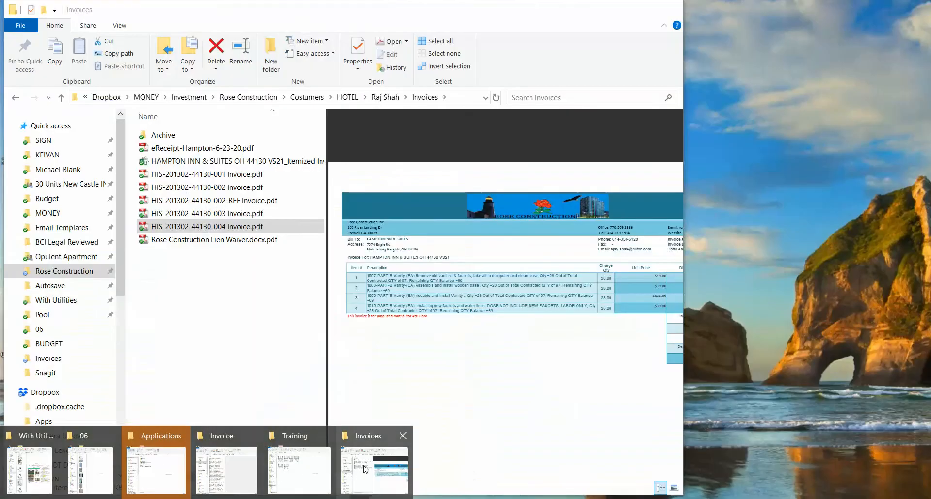
click(365, 470)
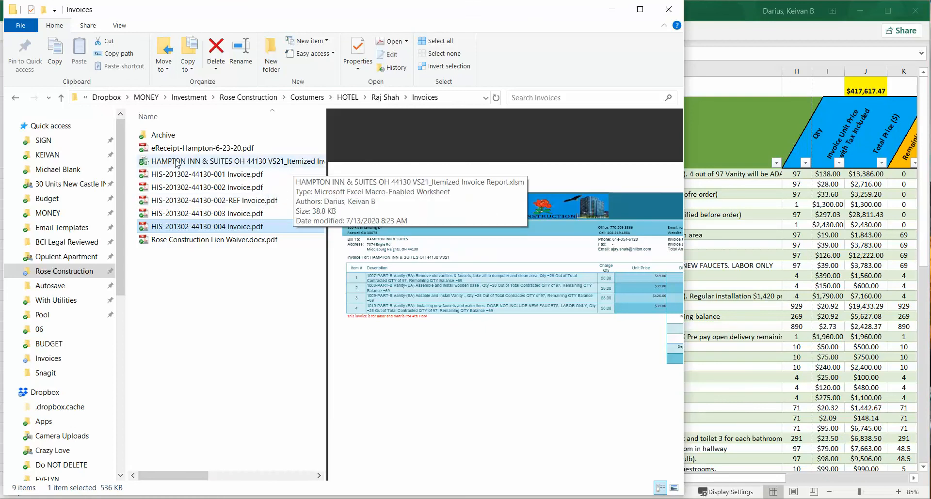
click(200, 164)
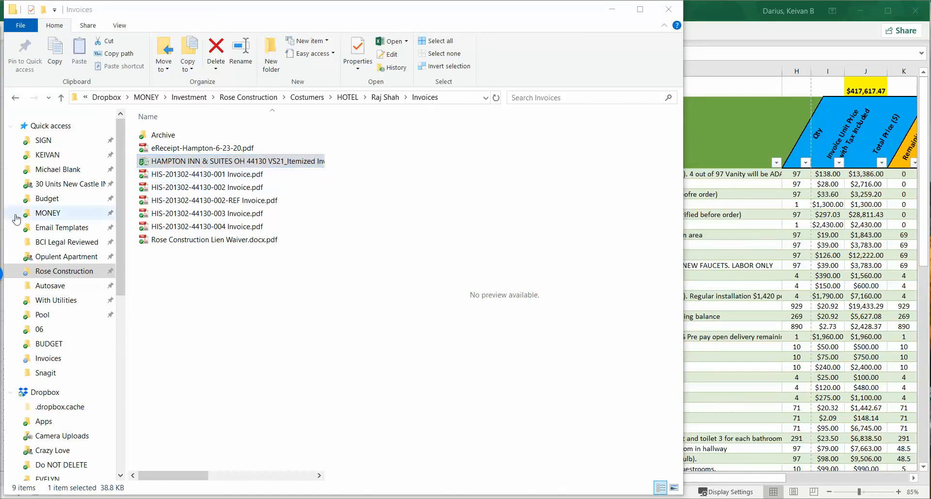
drag(0, 32, 665, 10)
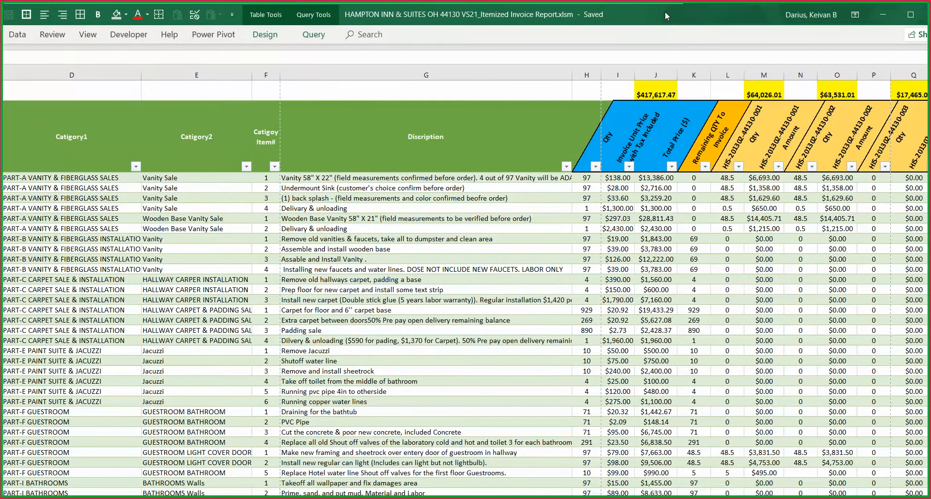
double_click(665, 11)
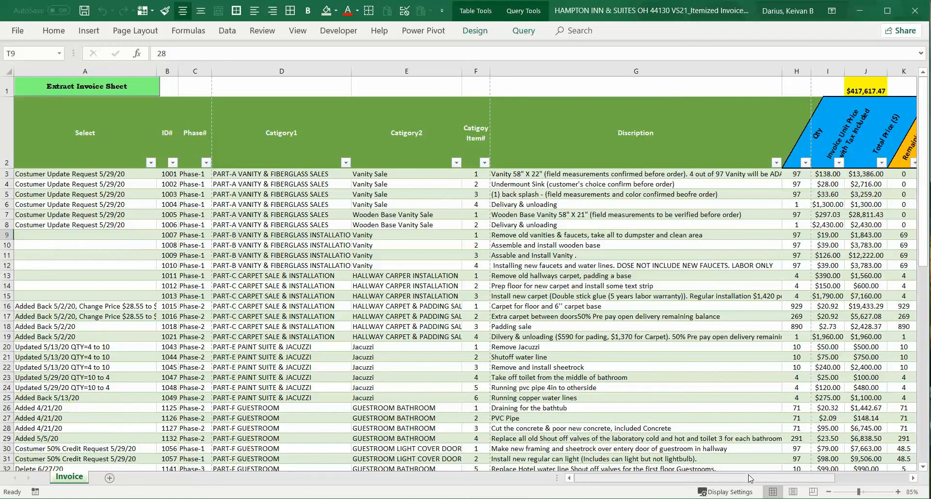
Step: Examine the total price and each invoice amount subtotal in row 1, including the combined sum of M1:U1
drag(750, 479, 830, 474)
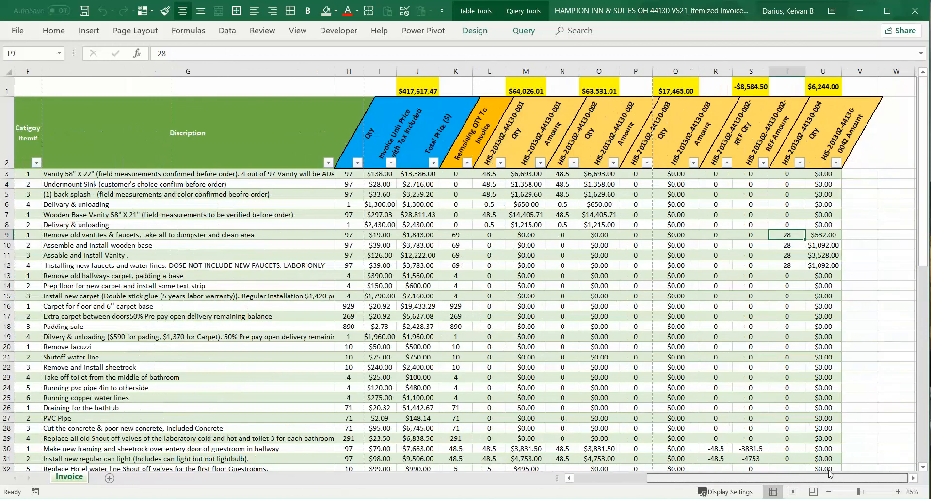
click(420, 92)
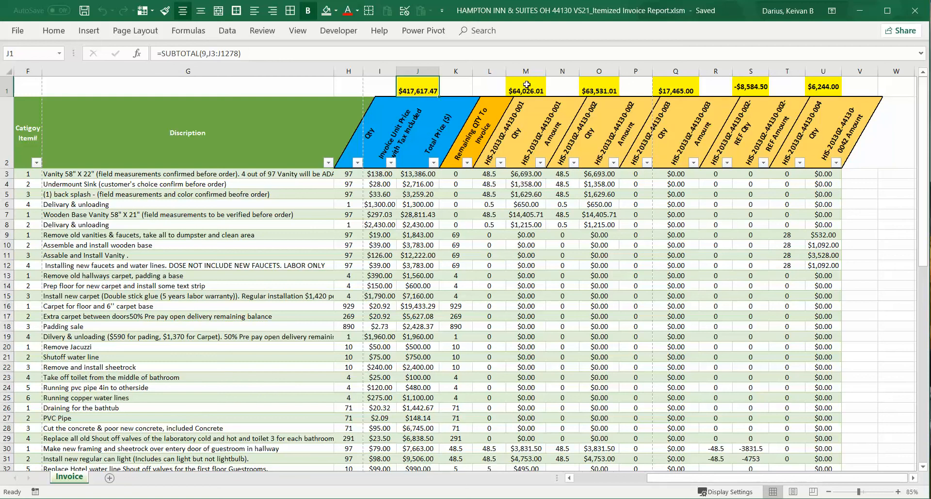
click(527, 85)
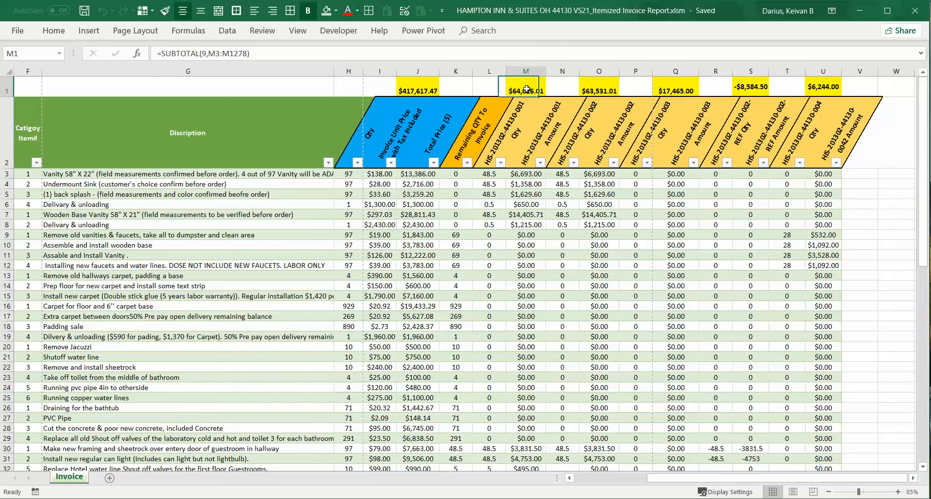
click(597, 87)
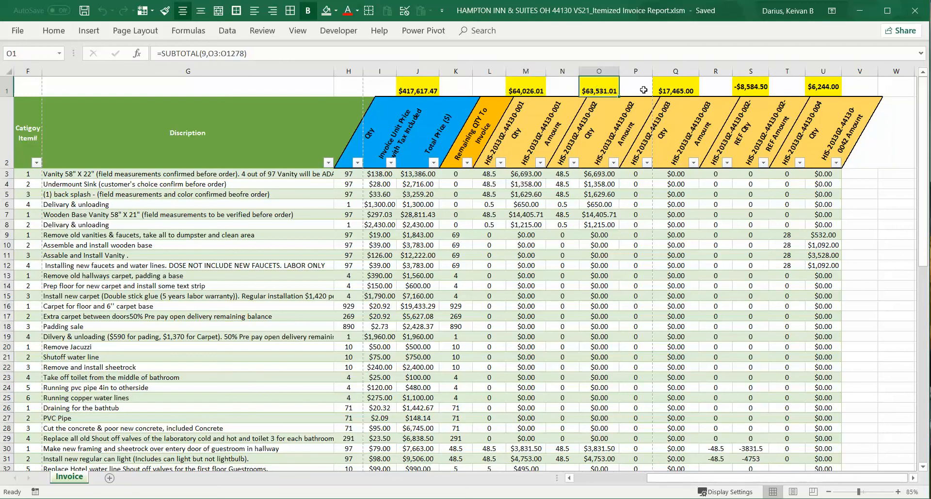
click(669, 85)
click(748, 86)
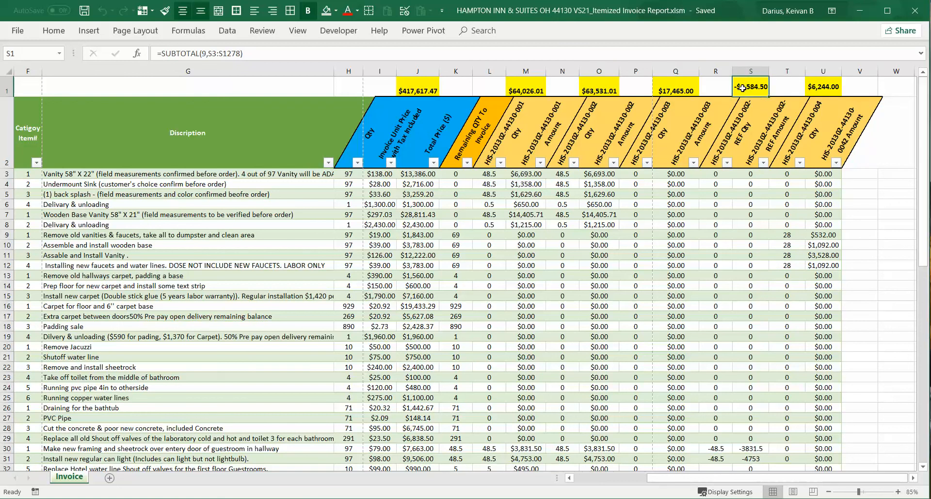
click(828, 90)
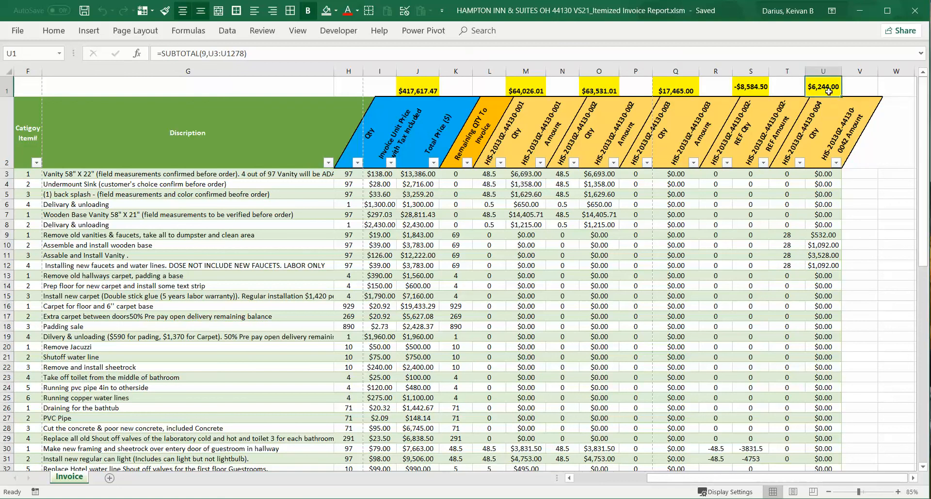
drag(817, 88, 525, 88)
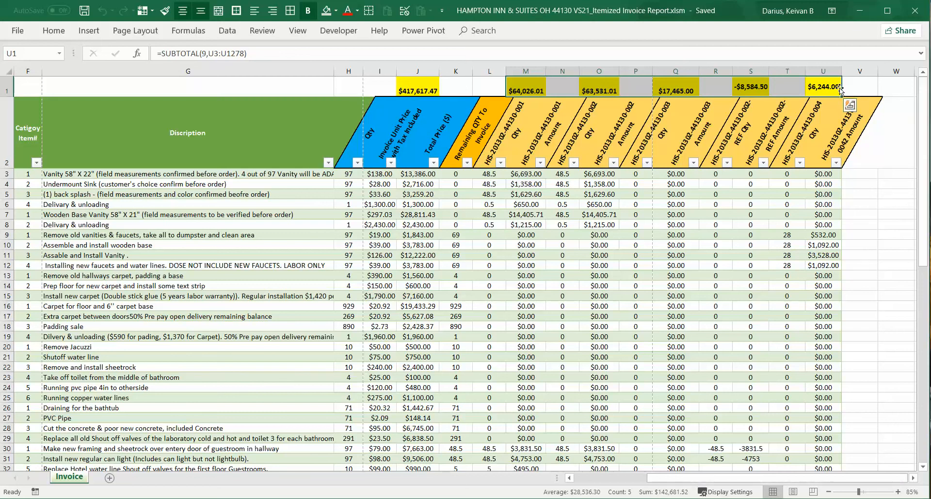
click(815, 87)
Step: Switch to the Invoices folder in File Explorer and open Rose Construction Lien Waiver.docx.pdf in Adobe Acrobat
click(104, 498)
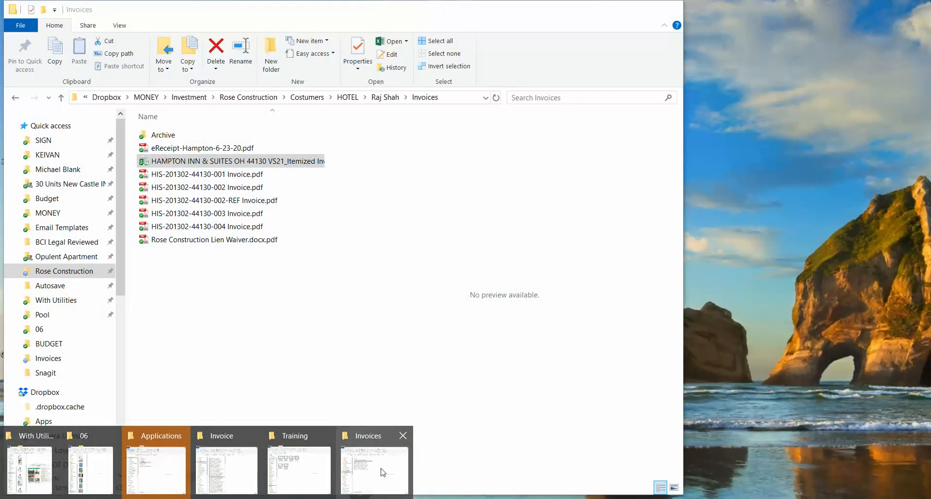
click(383, 473)
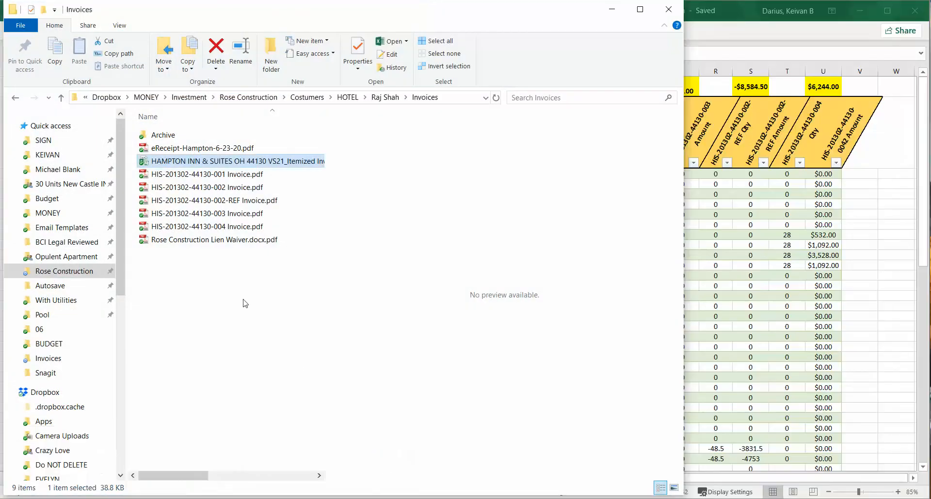
click(227, 241)
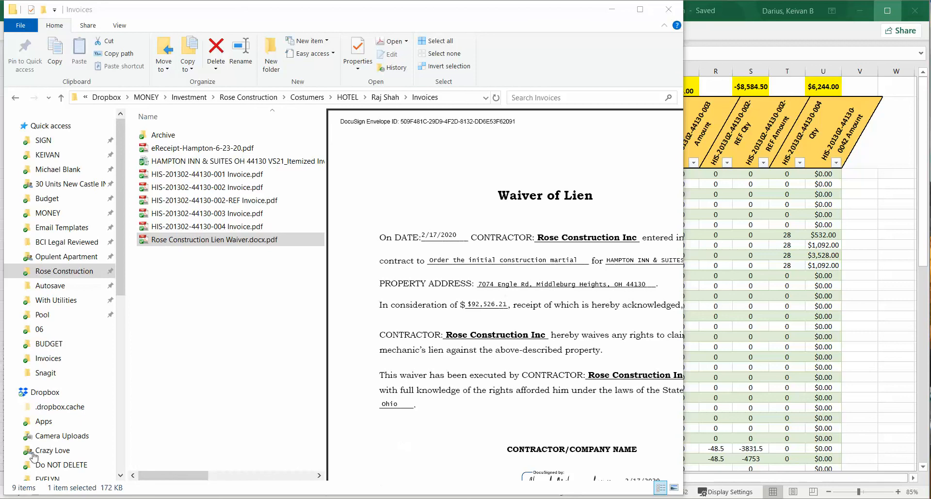
mouse_move(283, 496)
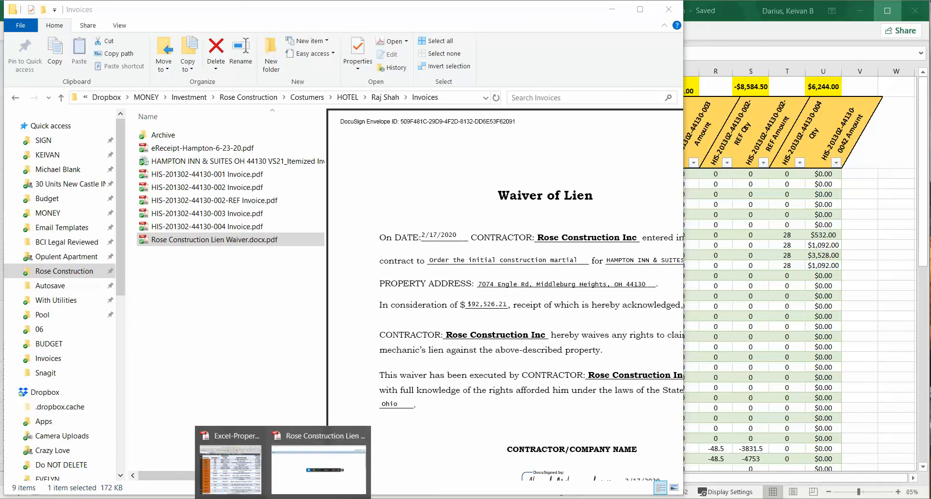
drag(0, 11, 576, 9)
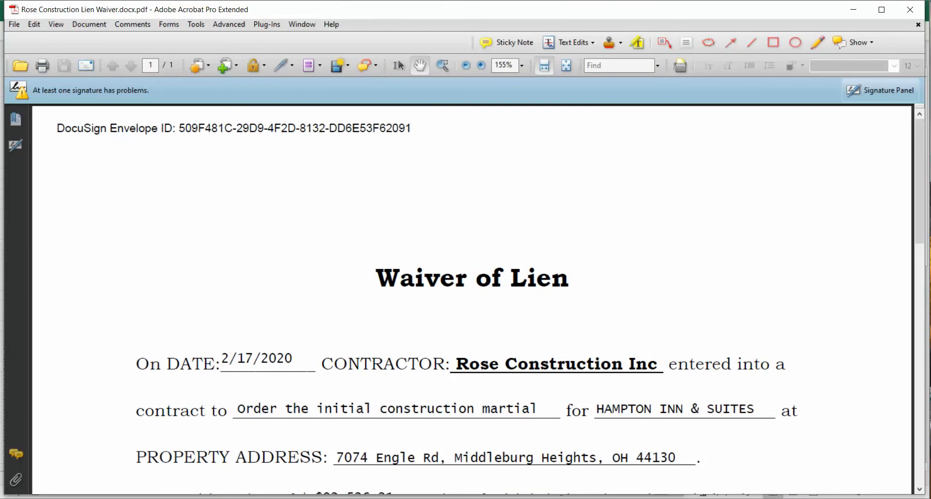
Step: Read the Waiver of Lien from its date, contract and consideration fields down to the contractor's signature block
scroll(469, 241, down, 1)
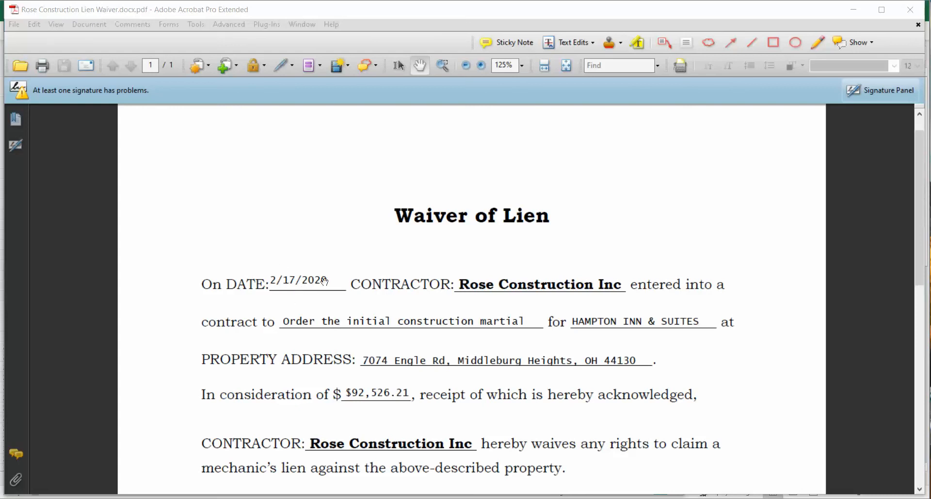
scroll(336, 337, down, 1)
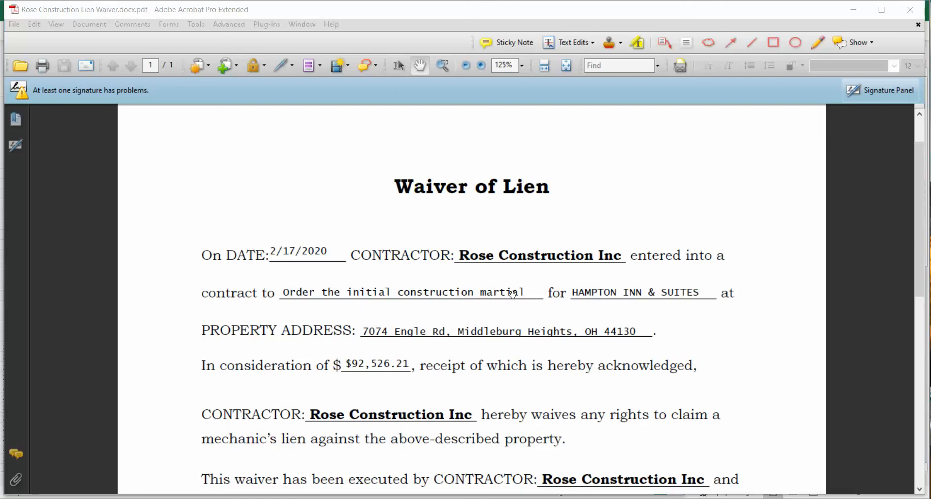
scroll(601, 302, down, 3)
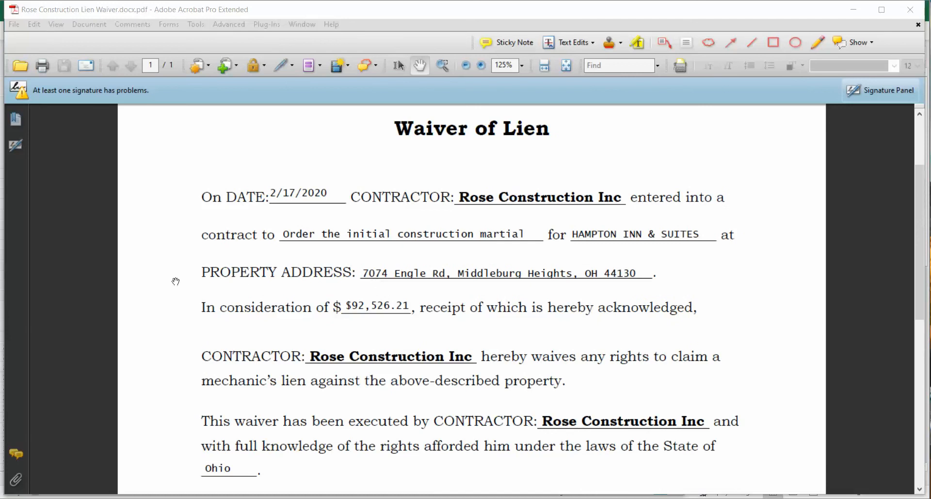
scroll(364, 378, down, 2)
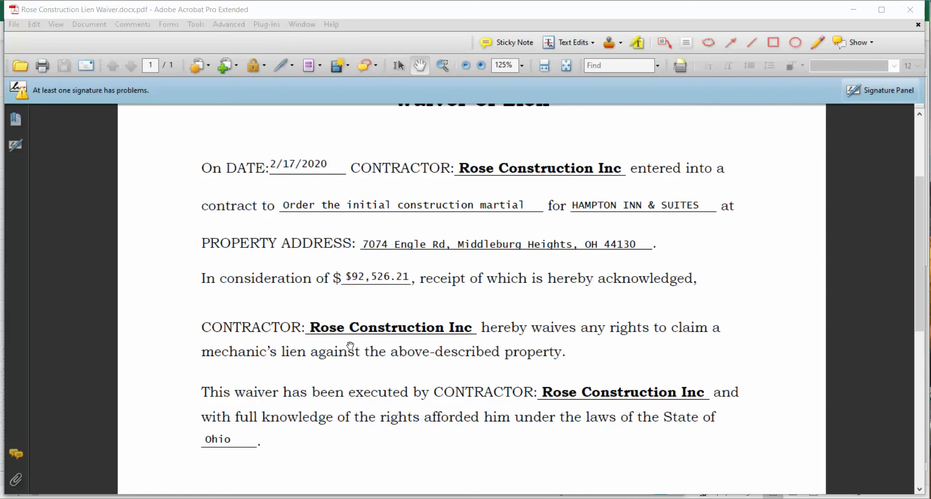
scroll(350, 345, down, 5)
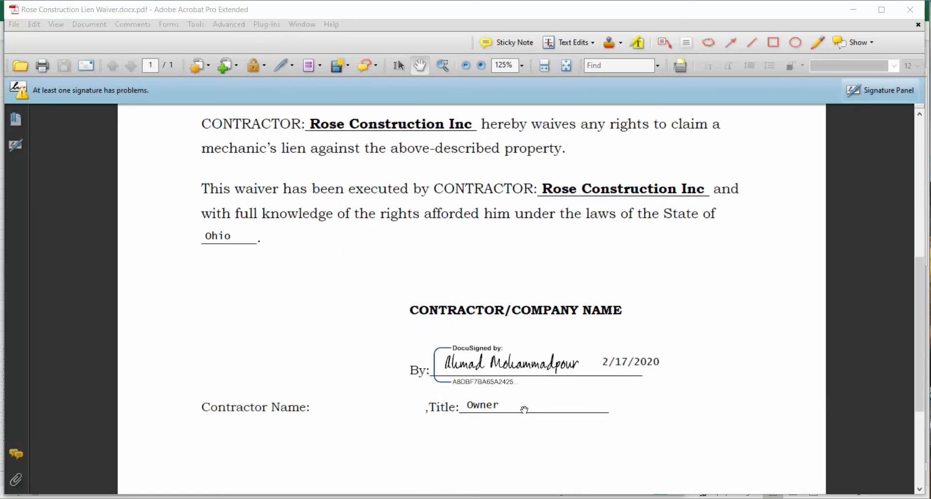
scroll(413, 291, down, 3)
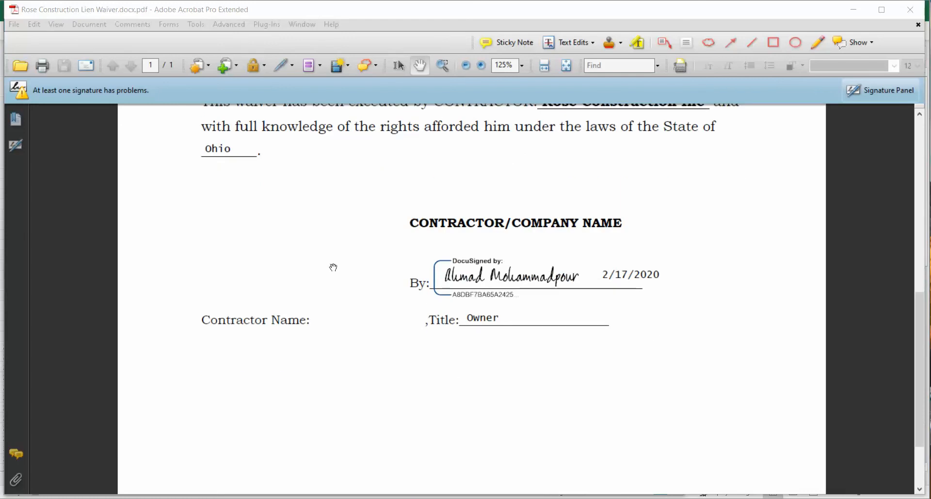
scroll(485, 301, down, 1)
scroll(487, 304, down, 2)
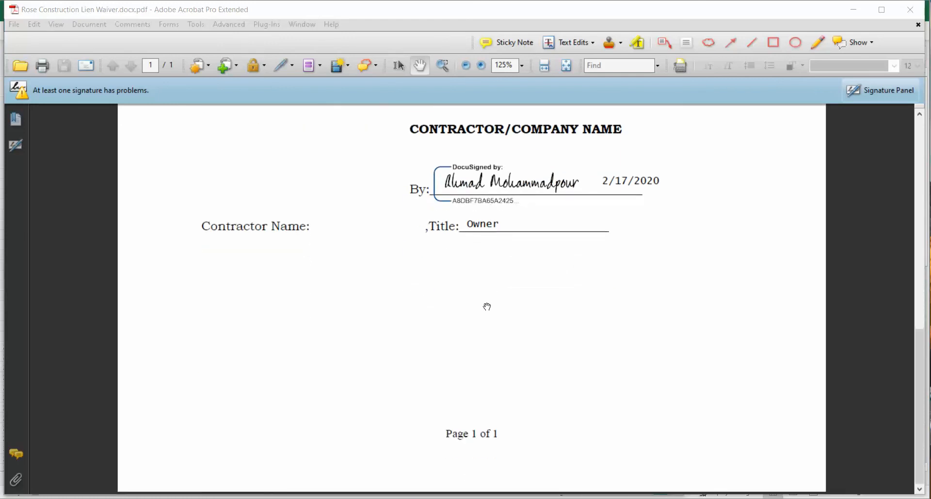
scroll(484, 306, up, 18)
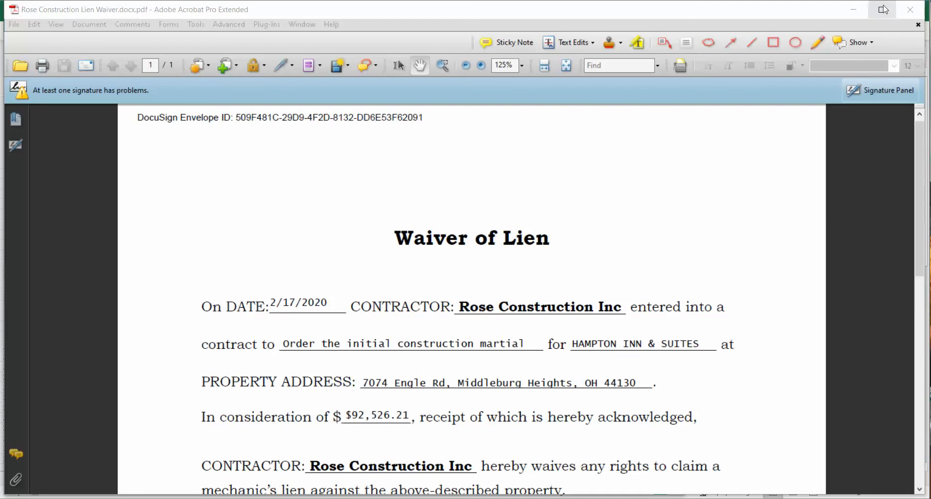
Step: Minimize the lien waiver and the Invoices folder, then close the itemized invoice report workbook in Excel
click(853, 11)
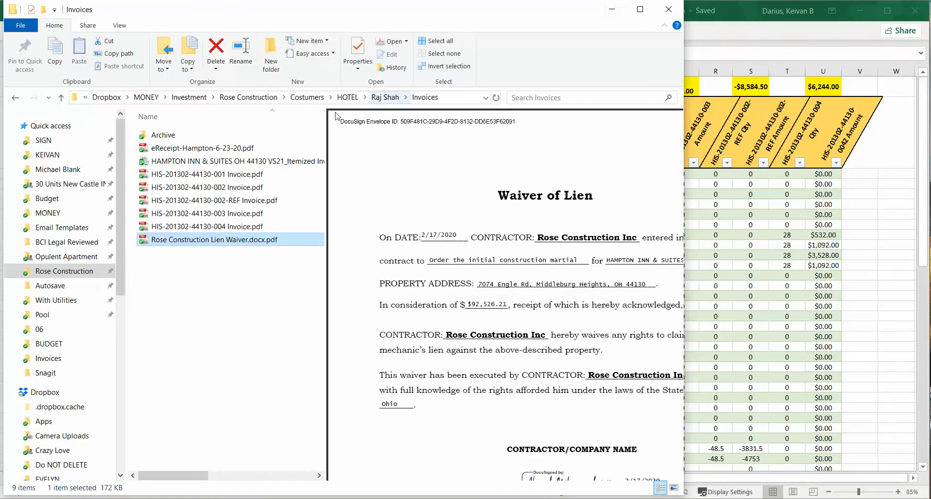
click(612, 9)
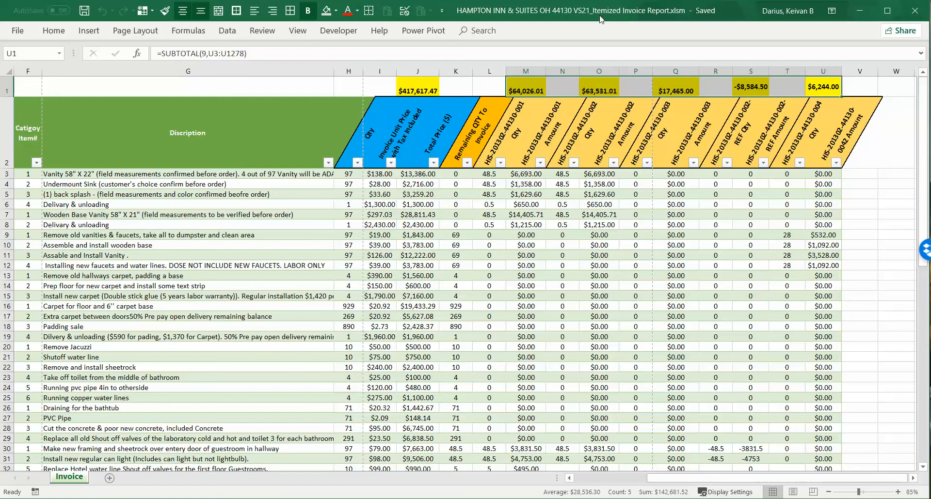
click(913, 11)
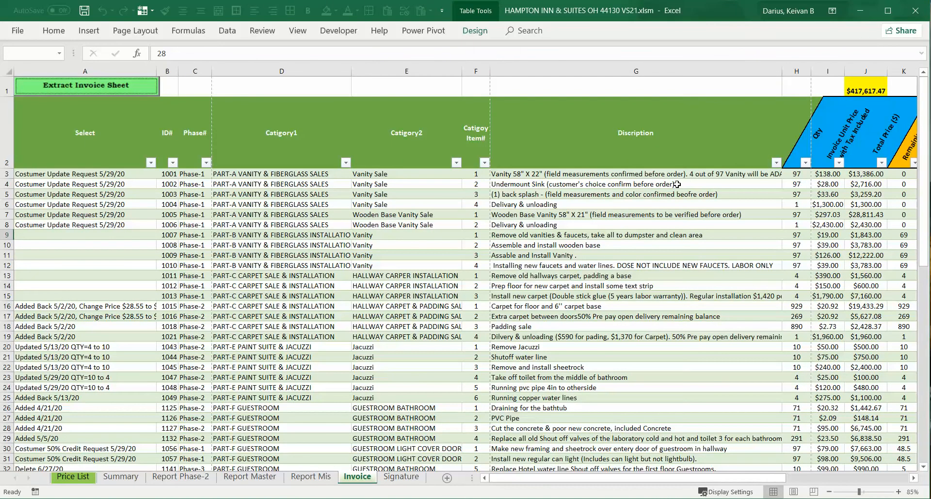
Step: Save the VS21 workbook and clear the Catigory1 filter on the Price List sheet so all items are listed
click(81, 479)
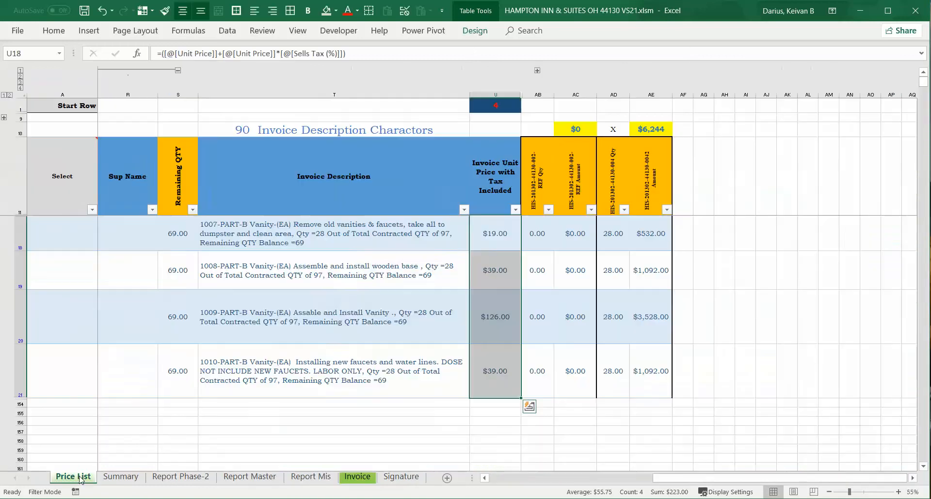
drag(698, 479, 514, 480)
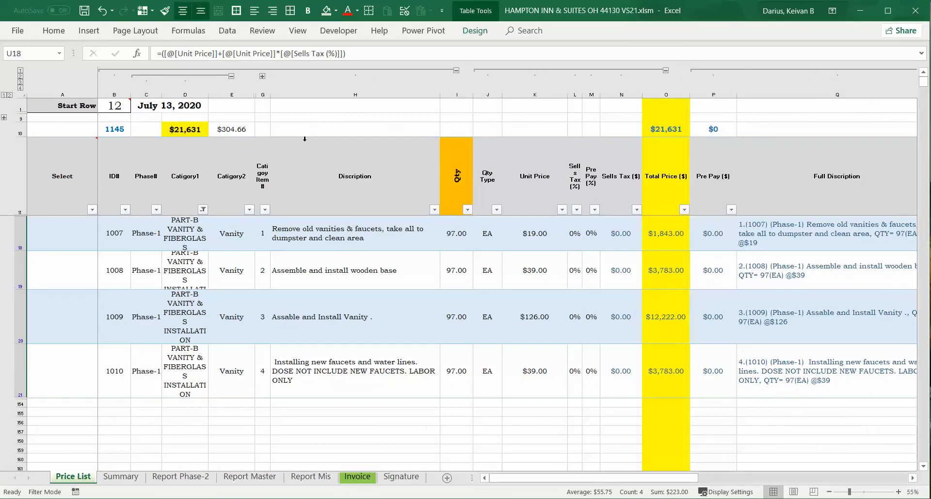
click(85, 10)
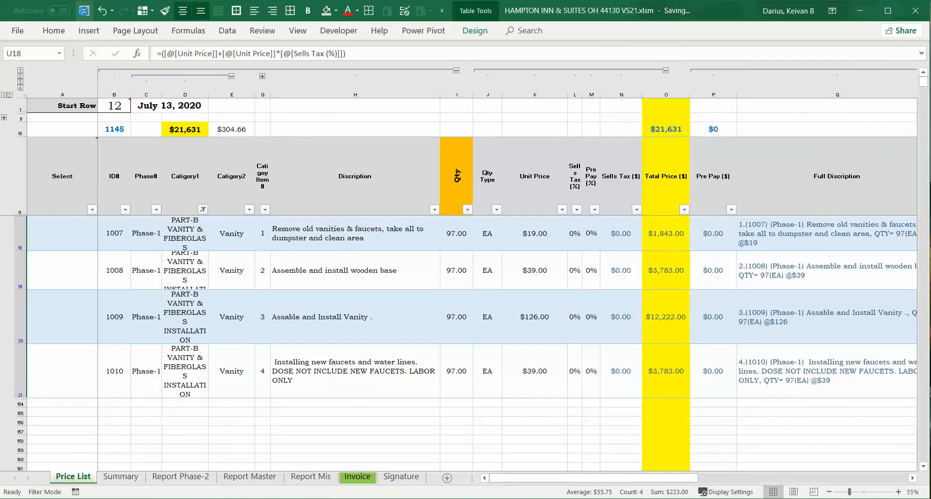
click(196, 209)
click(87, 264)
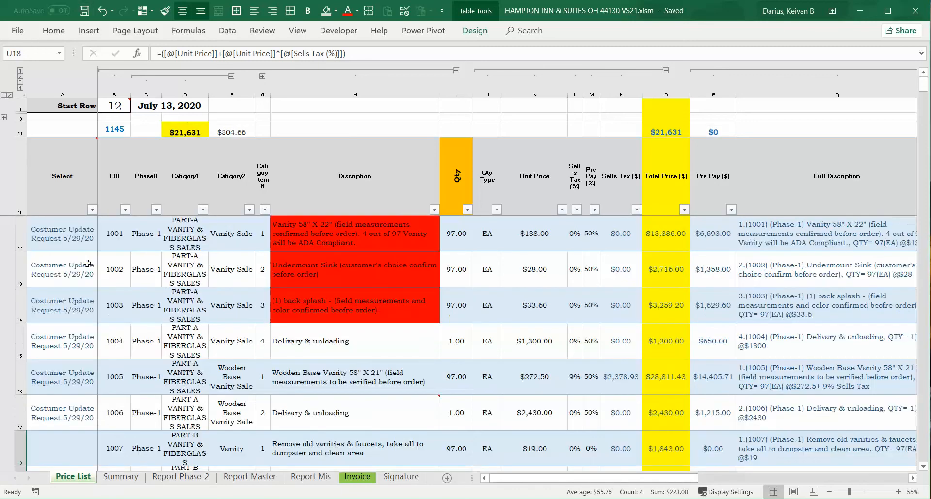
click(528, 226)
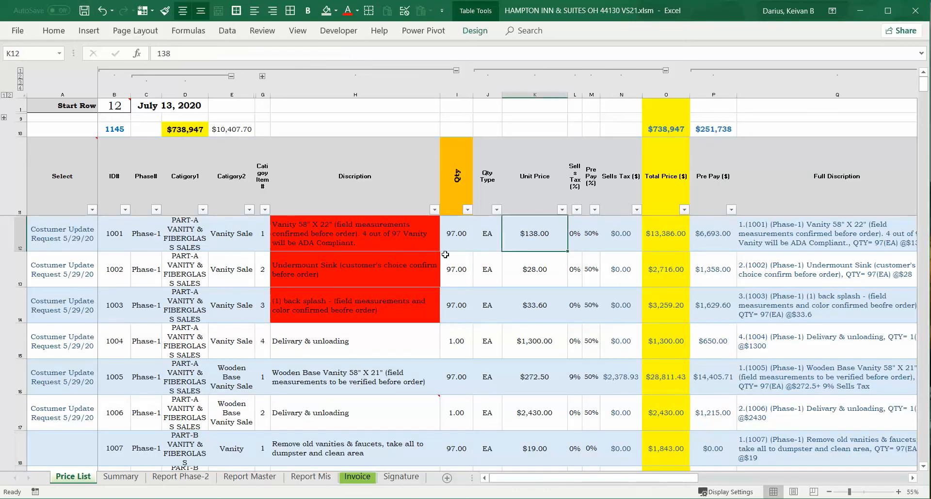
click(227, 31)
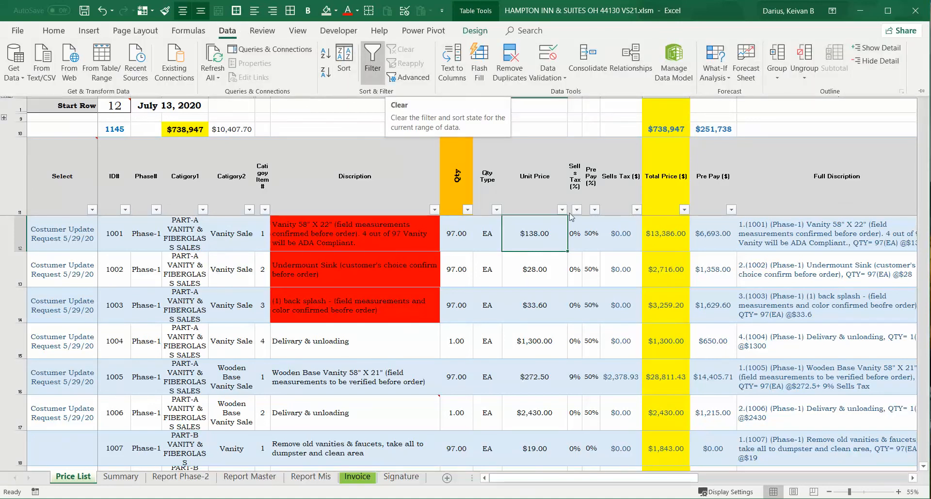
click(589, 305)
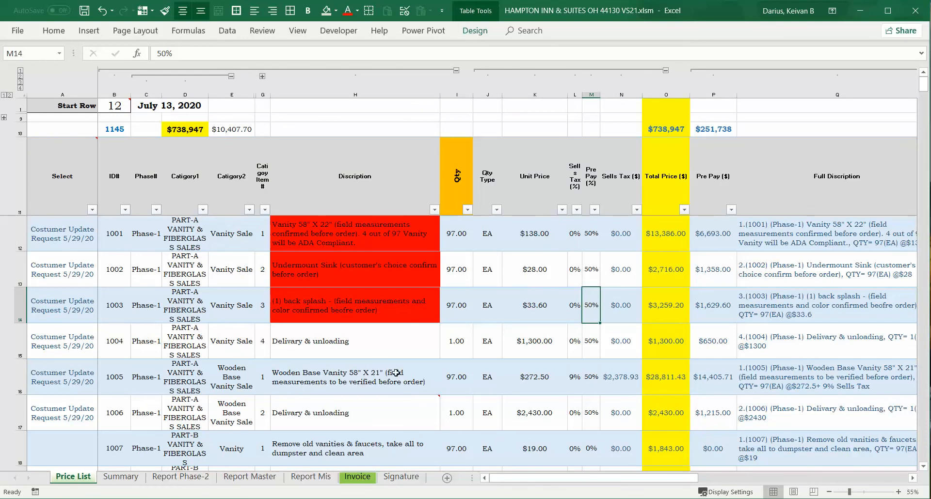
Step: Filter the Select column to exclude Delete and the Delete 5/12/20, 5/13/20, 5/2/20, 5/29/20 and 6/27/20 entries, and save the workbook
click(91, 210)
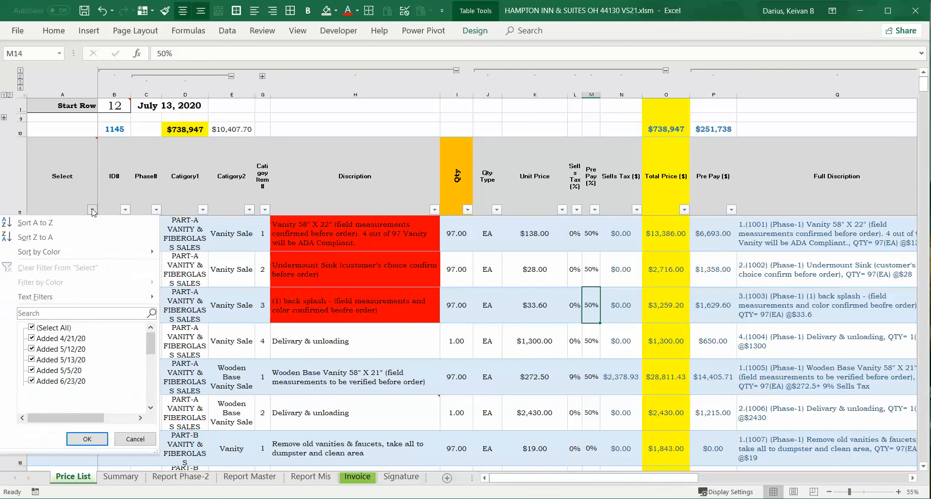
drag(150, 344, 160, 375)
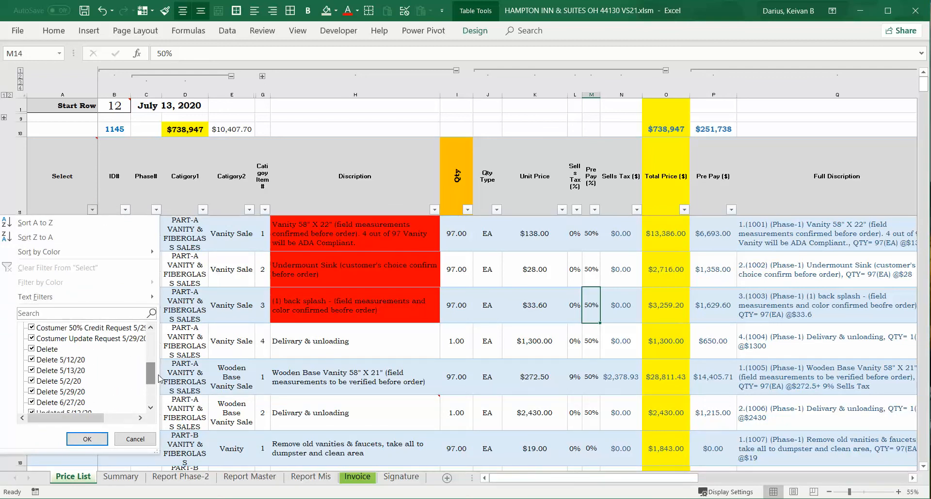
click(32, 349)
click(32, 360)
click(31, 370)
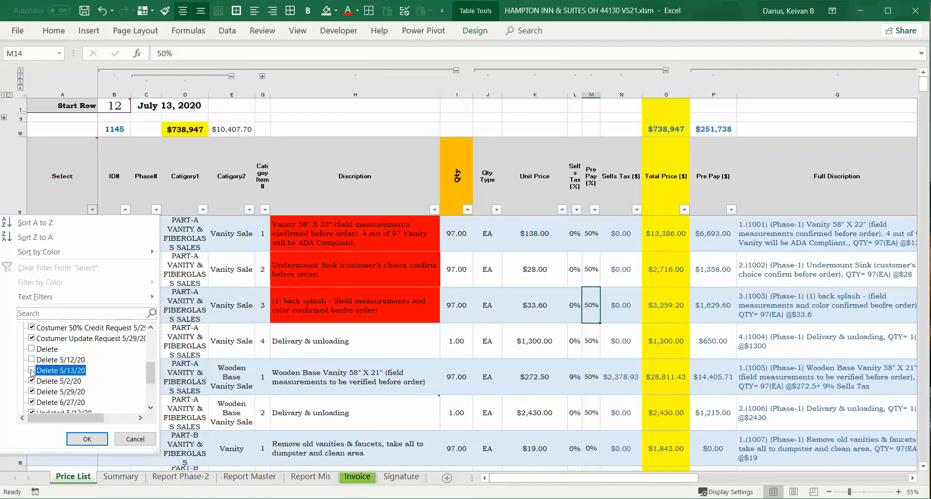
click(30, 381)
click(32, 392)
click(32, 403)
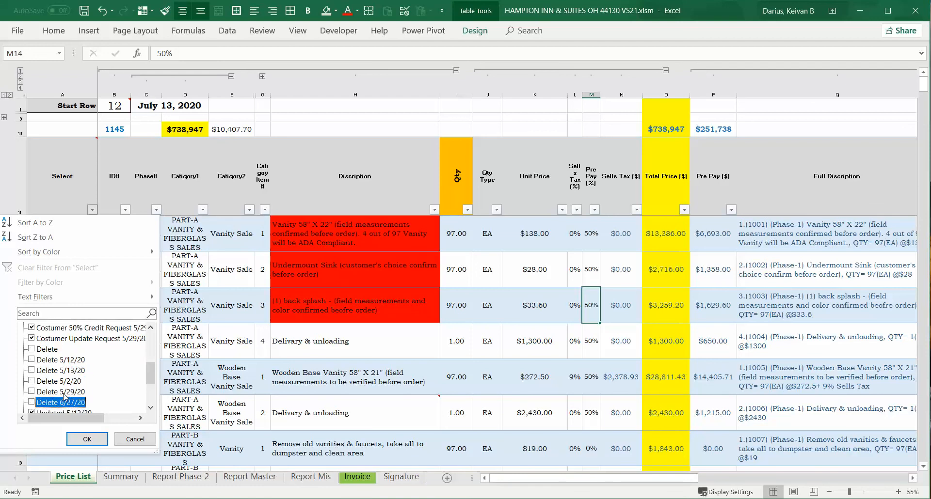
scroll(62, 395, down, 1)
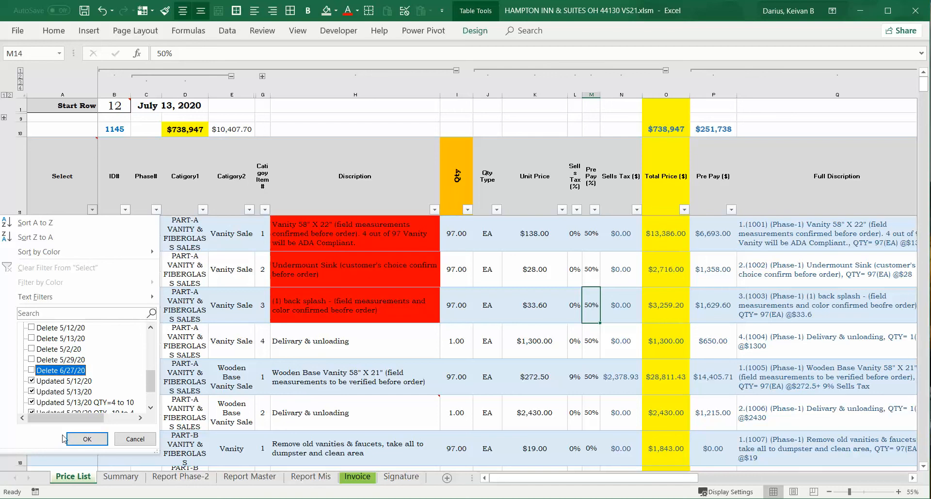
click(86, 440)
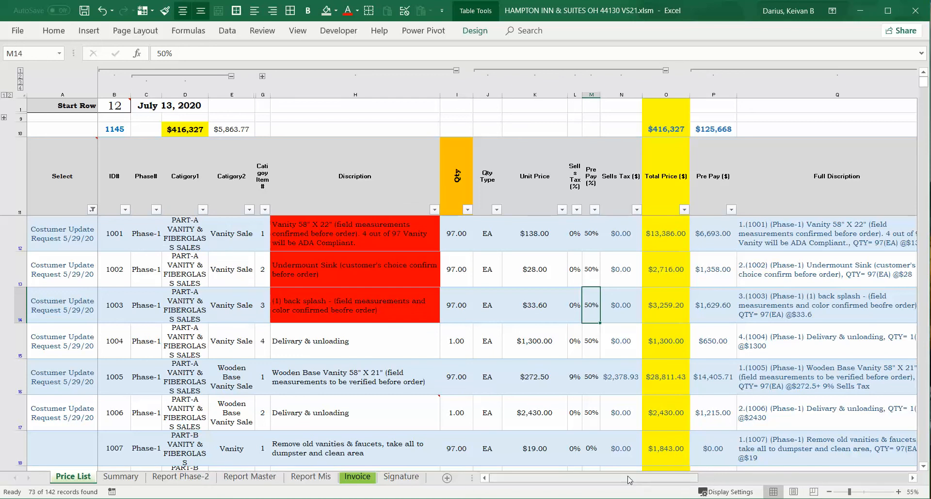
click(84, 11)
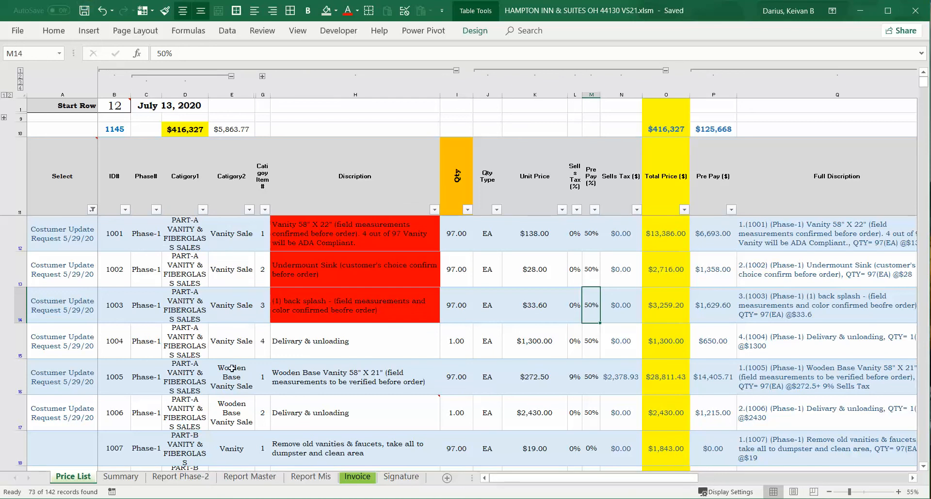